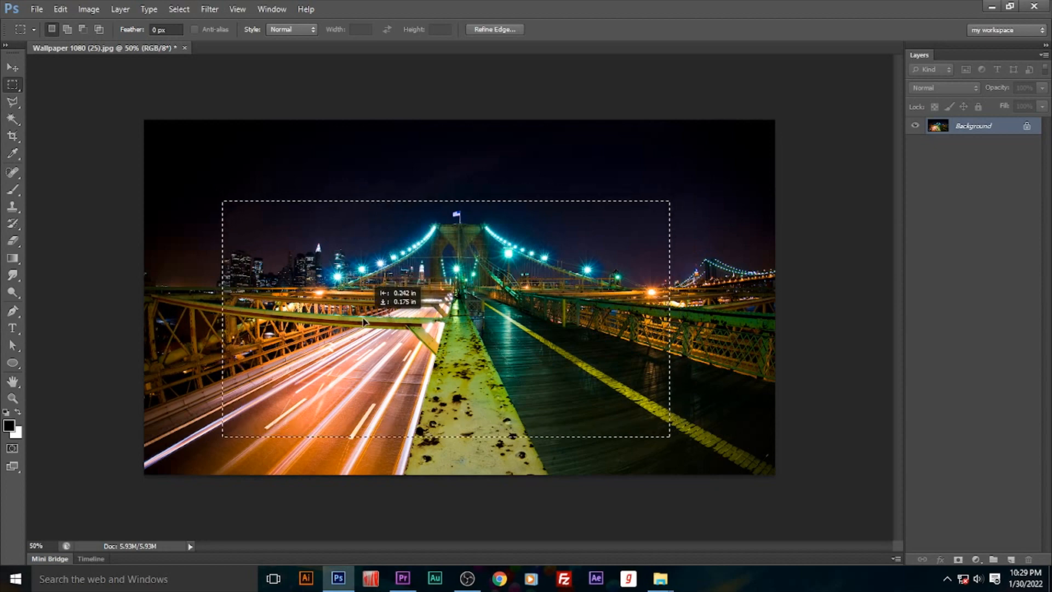
# - Shift the rectangular selection upward over the bridge and copy the selected area to a new layer
pyautogui.moveTo(400, 327)
pyautogui.mouseDown()
pyautogui.moveTo(422, 317)
pyautogui.moveTo(405, 315)
pyautogui.mouseUp()
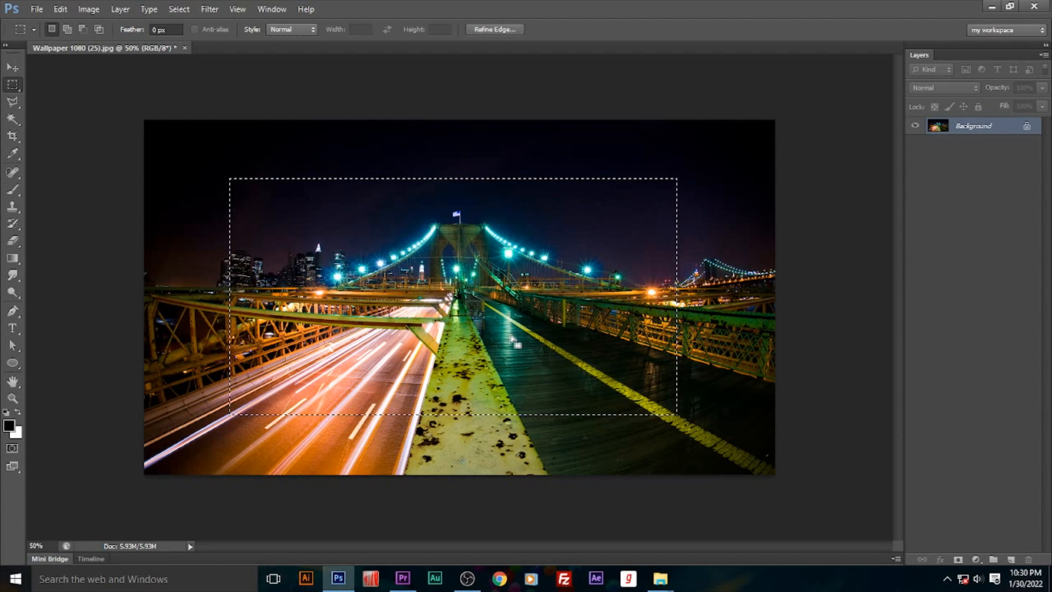
pyautogui.hotkey('ctrl', 'j')
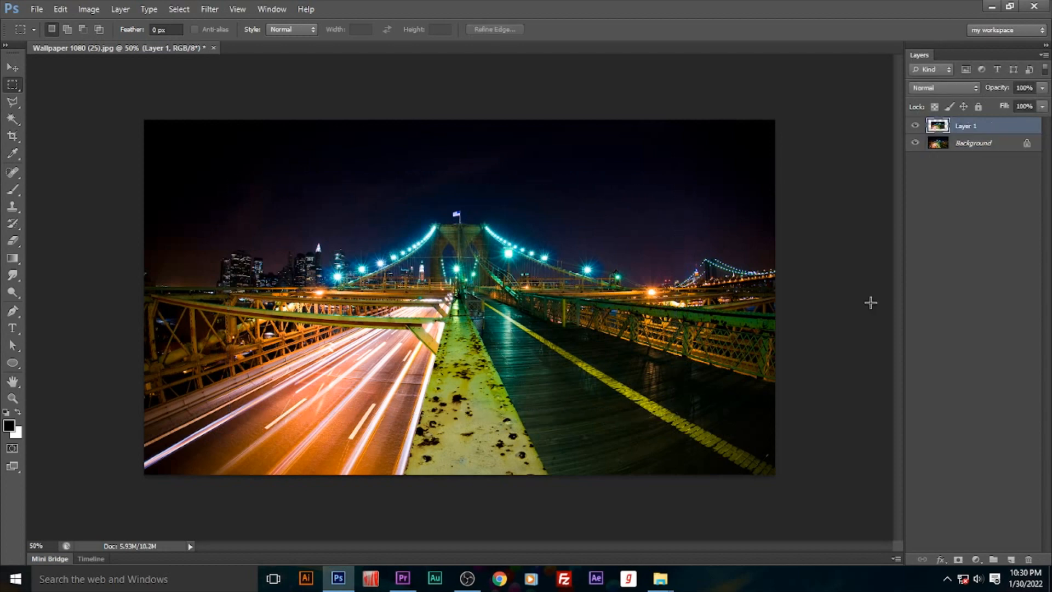
# - Hide and show the Background layer and the copied layer in turn to compare the copied area with the original image
pyautogui.click(916, 144)
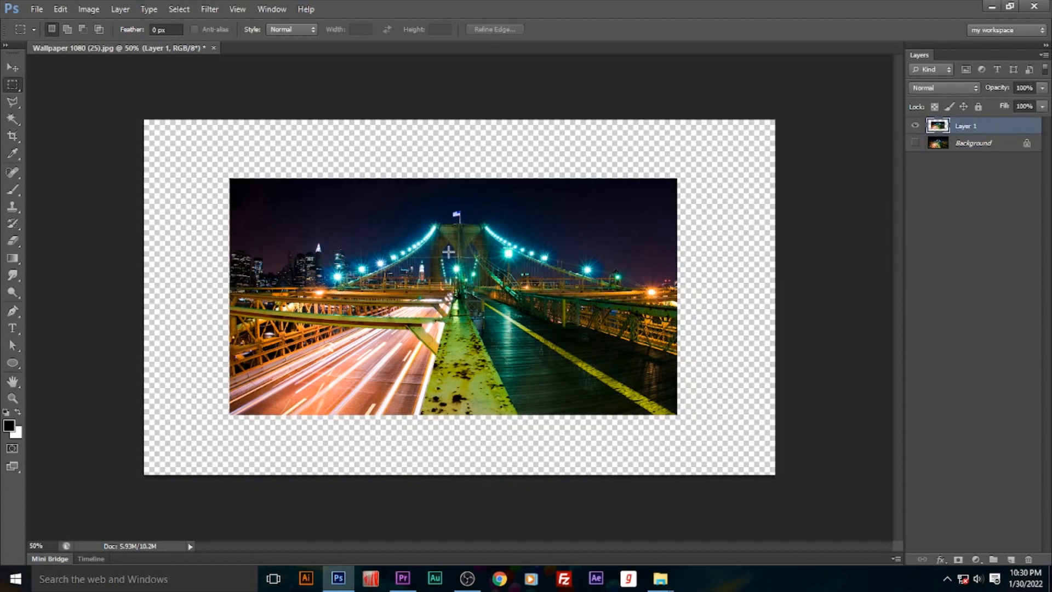
pyautogui.click(915, 144)
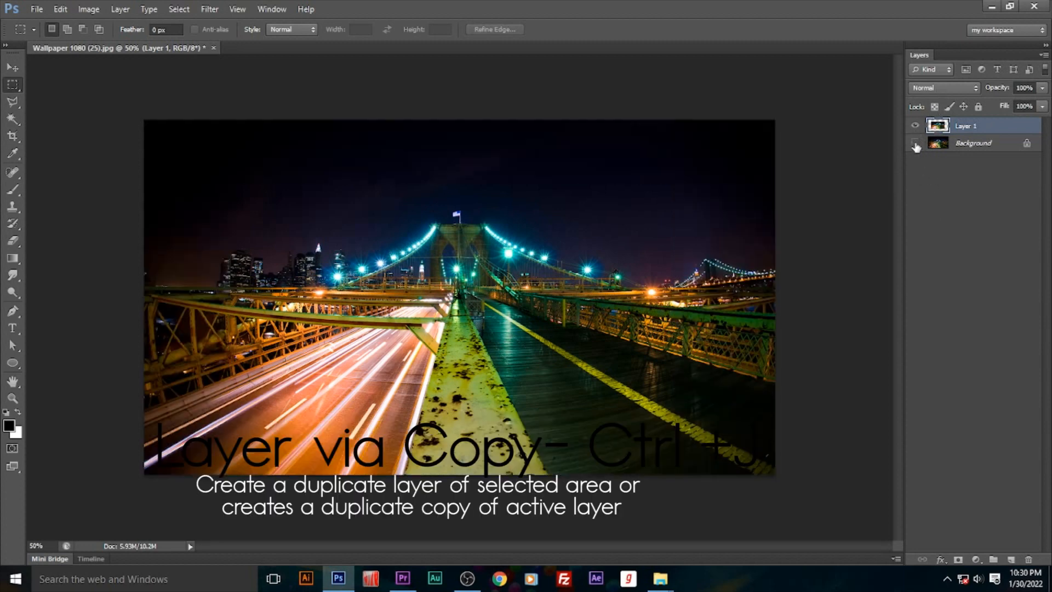
pyautogui.click(916, 144)
pyautogui.click(915, 126)
pyautogui.click(914, 125)
pyautogui.click(915, 143)
pyautogui.click(915, 144)
pyautogui.click(915, 143)
# - Move the copied layer slightly down and left, and scale it around its centre to about 65% with Free Transform
pyautogui.click(12, 67)
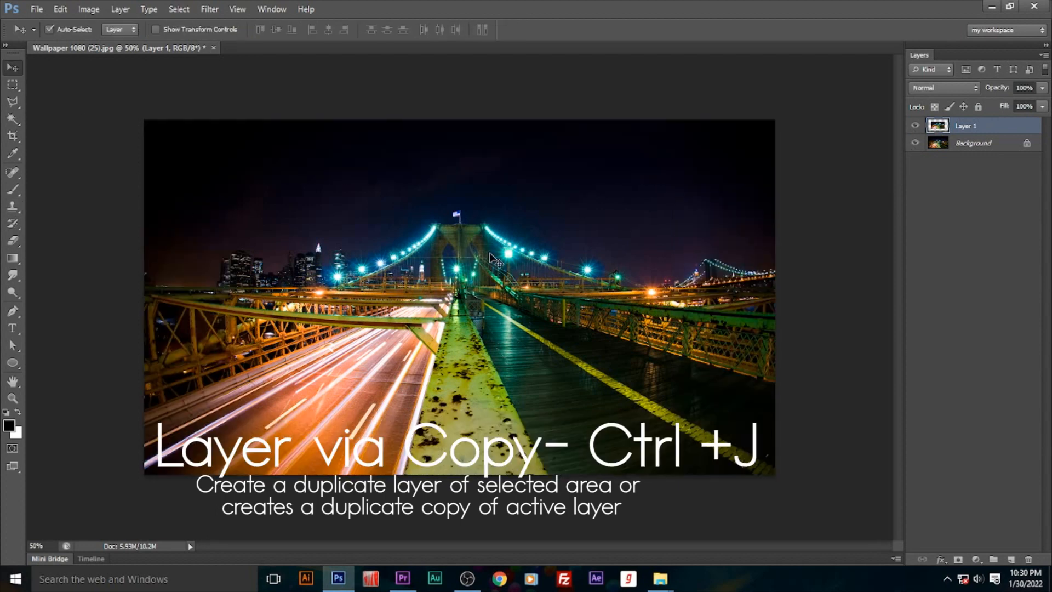
pyautogui.moveTo(409, 307); pyautogui.dragTo(461, 364)
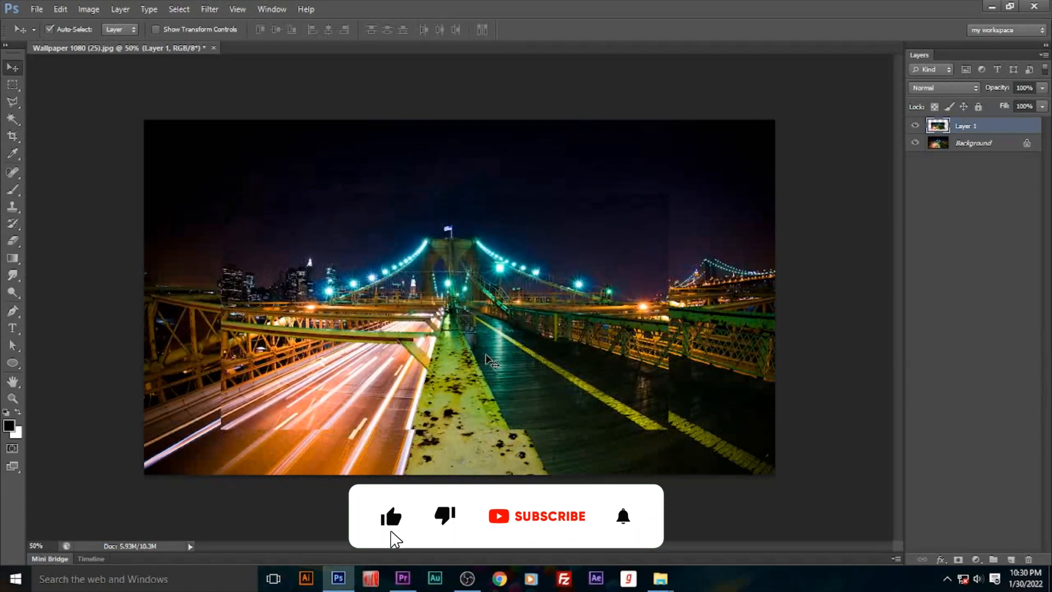
pyautogui.hotkey('ctrl', 't')
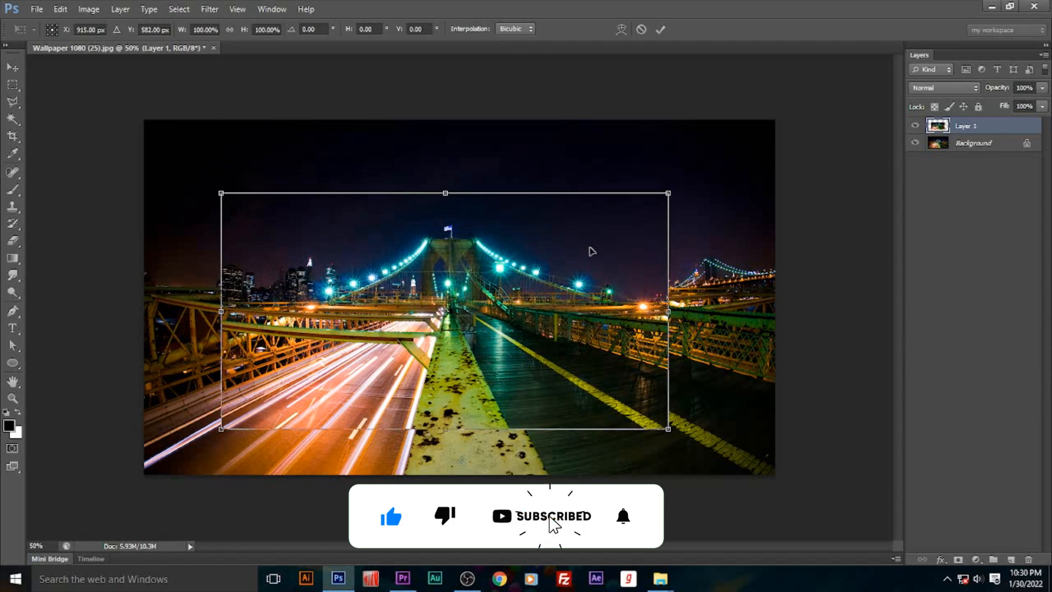
pyautogui.moveTo(670, 192); pyautogui.dragTo(591, 234)
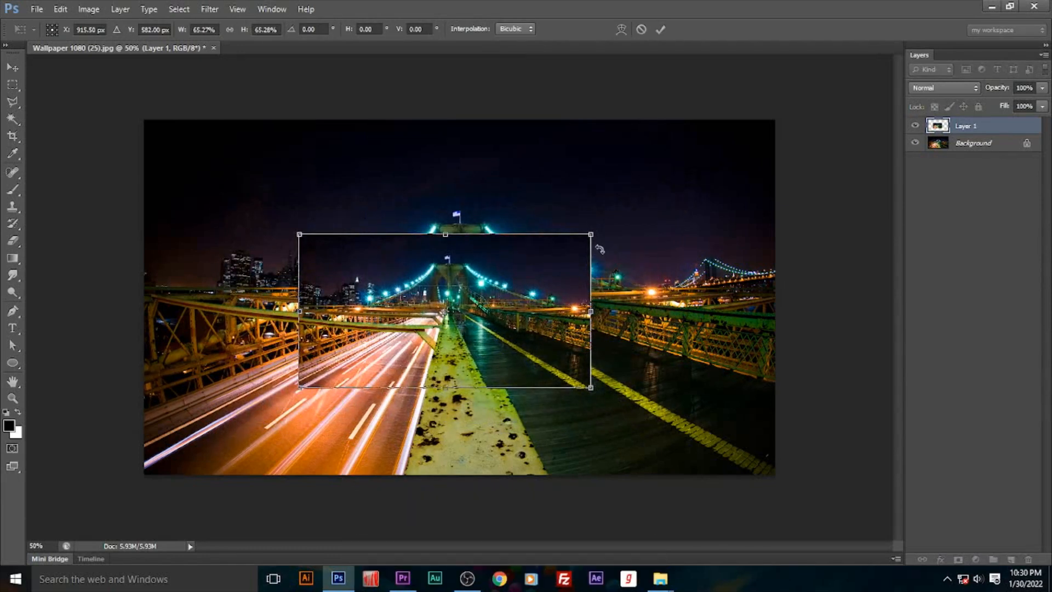
pyautogui.press('Return')
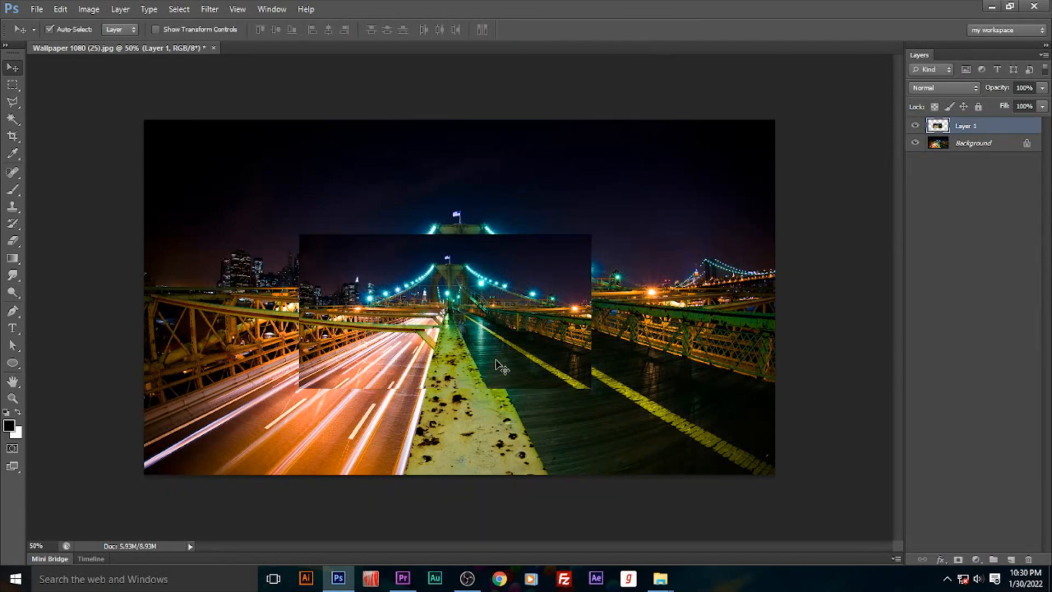
pyautogui.hotkey('ctrl', 't')
pyautogui.moveTo(604, 232)
pyautogui.mouseDown()
pyautogui.moveTo(602, 207)
pyautogui.moveTo(612, 229)
pyautogui.mouseUp()
pyautogui.press('Return')
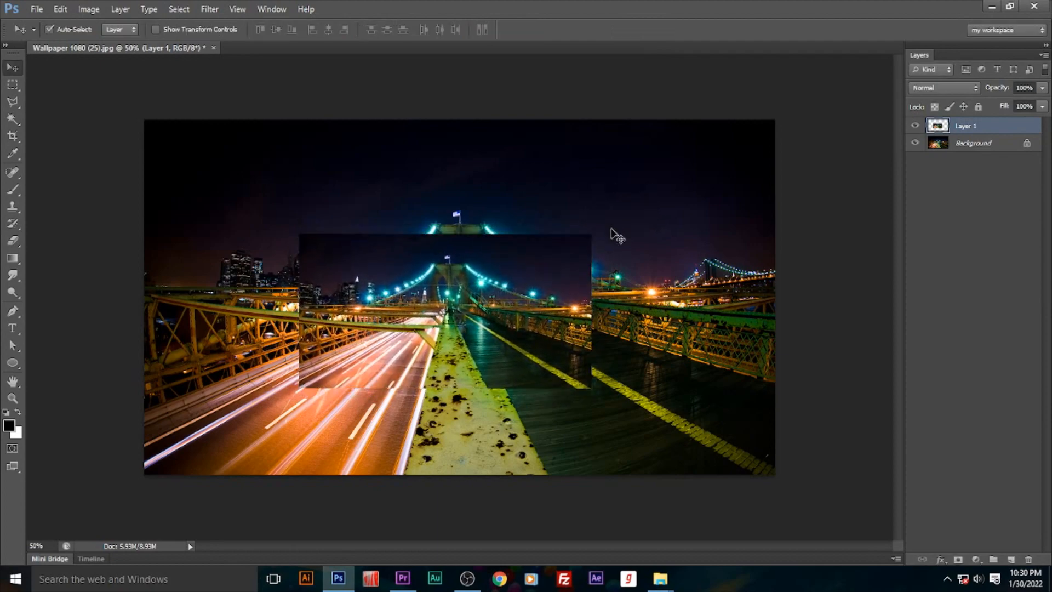
pyautogui.hotkey('ctrl', 't')
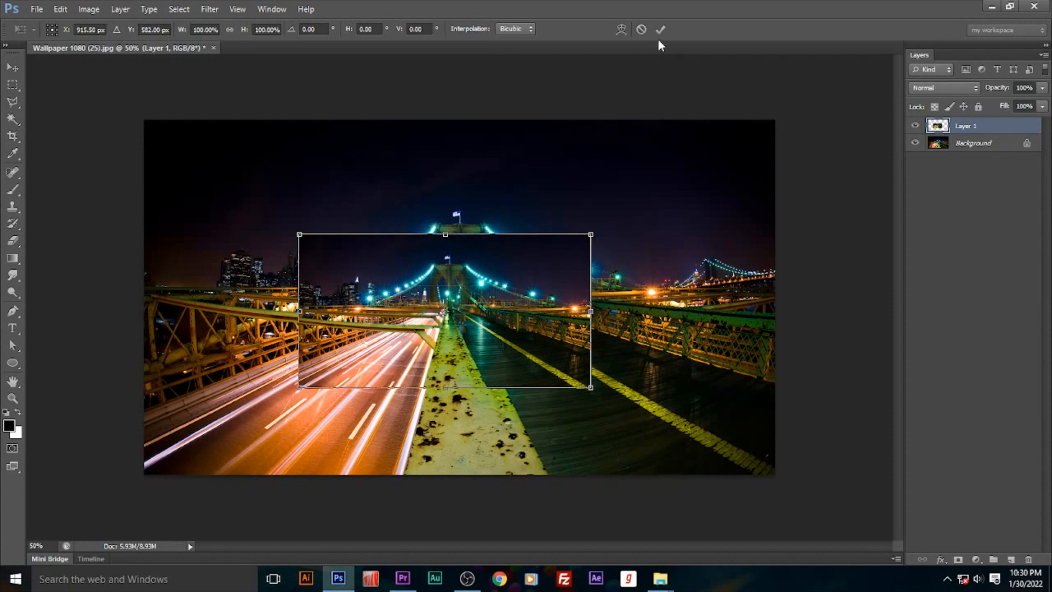
pyautogui.click(661, 33)
# - Move the scaled-down copy lower over the road and walkway, and delete its layer
pyautogui.moveTo(463, 332); pyautogui.dragTo(474, 383)
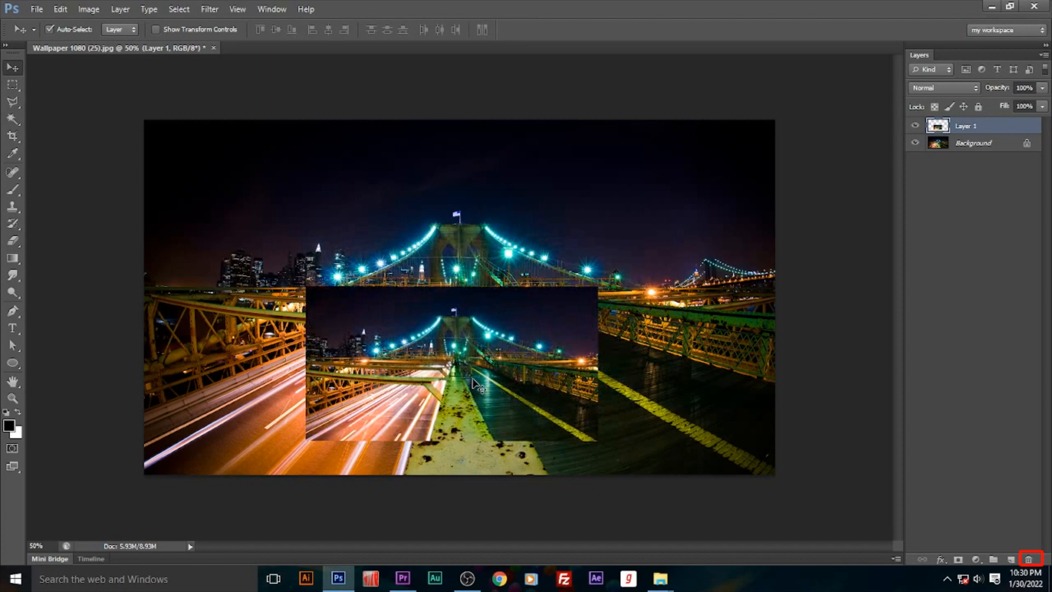
pyautogui.press('Delete')
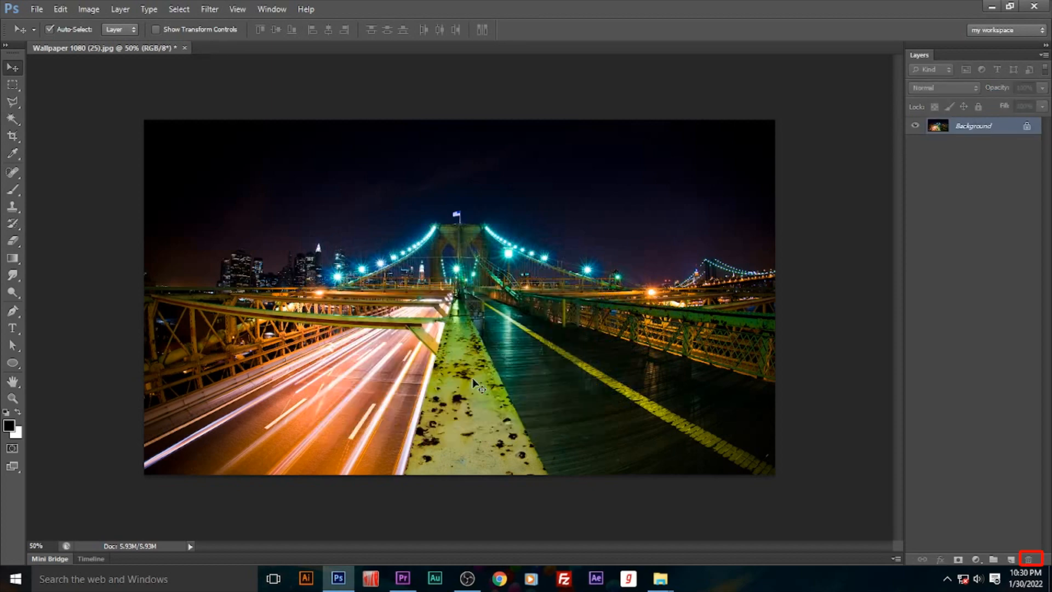
# - With the Rectangular Marquee Tool, select the left skyline area, replace it with a rectangle over the bridge's right half, and deselect
pyautogui.click(11, 87)
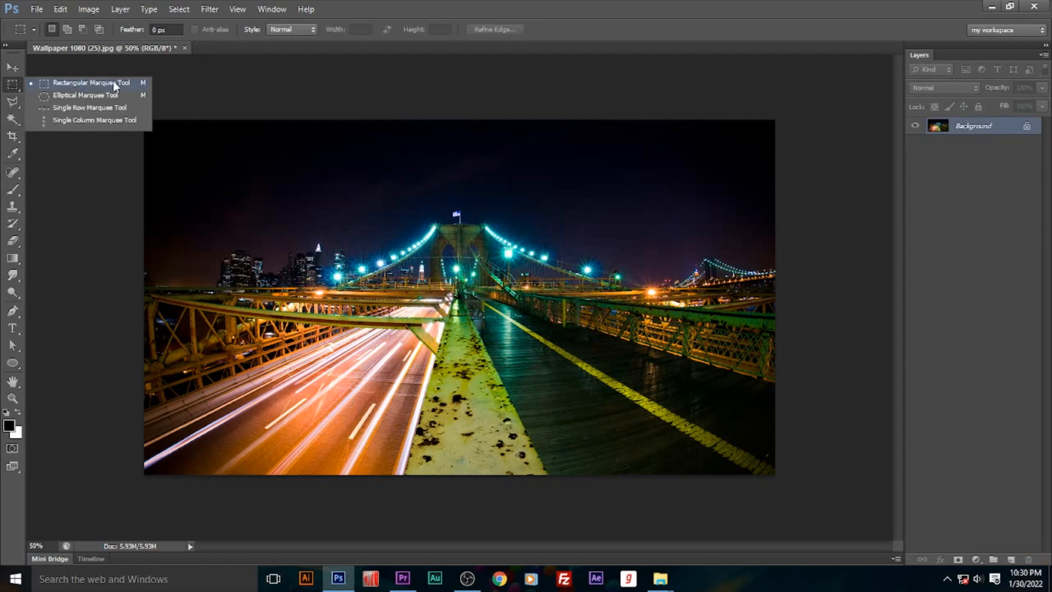
pyautogui.click(115, 83)
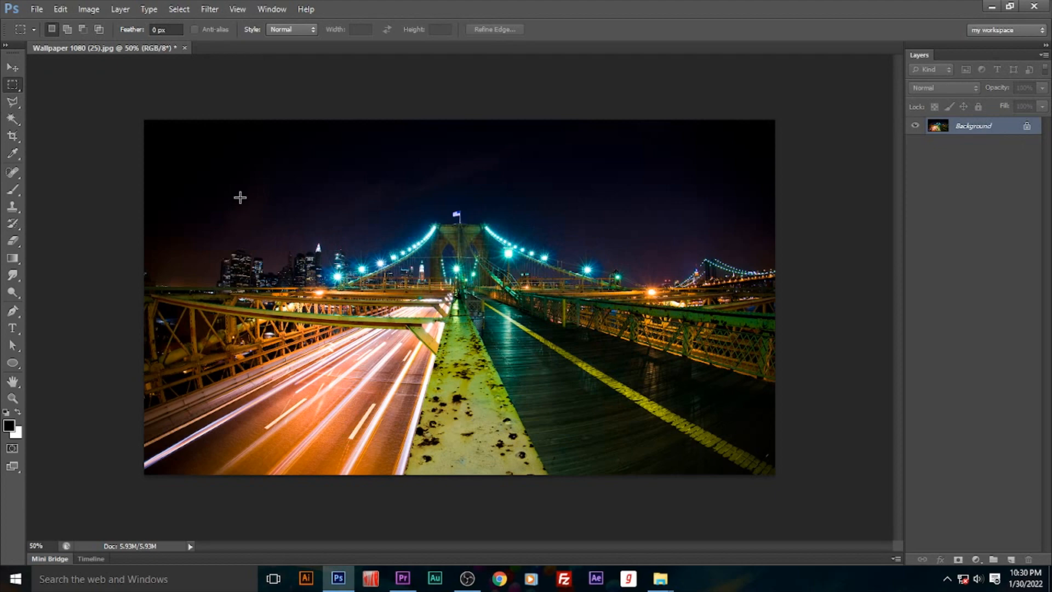
pyautogui.moveTo(239, 193); pyautogui.dragTo(393, 393)
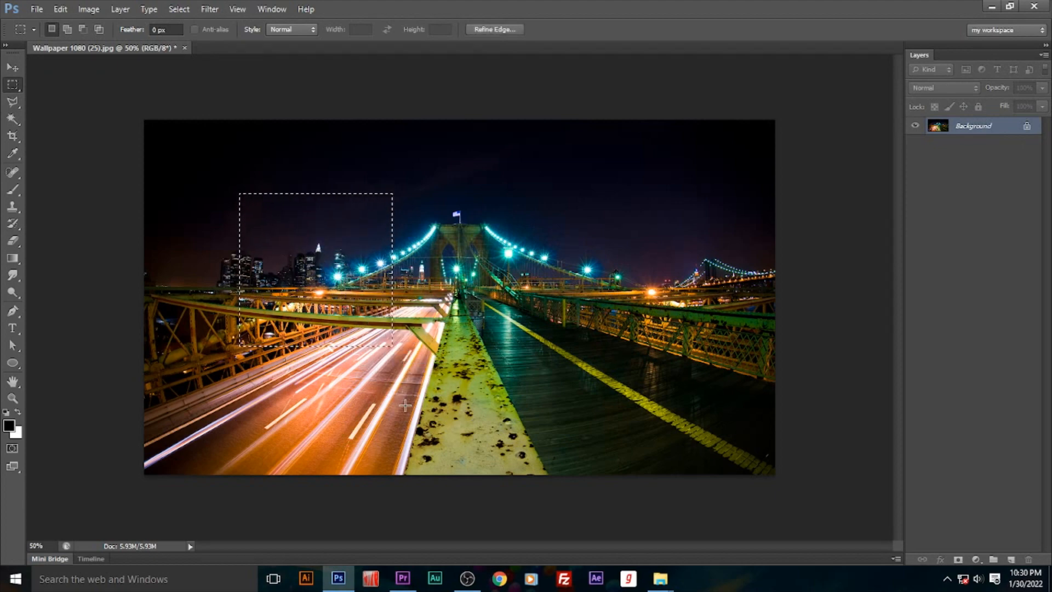
pyautogui.moveTo(446, 198); pyautogui.dragTo(721, 385)
pyautogui.click(677, 340)
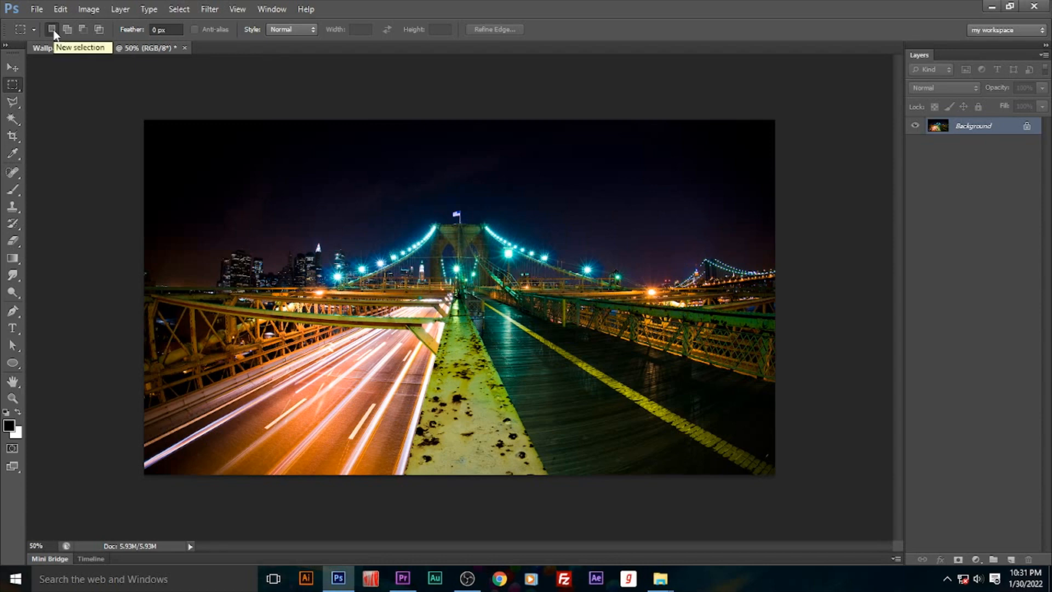
# - Draw three successive replacing rectangular selections, ending with a tall one over the left skyline and light-trail road
pyautogui.moveTo(211, 181); pyautogui.dragTo(348, 319)
pyautogui.moveTo(441, 187); pyautogui.dragTo(693, 412)
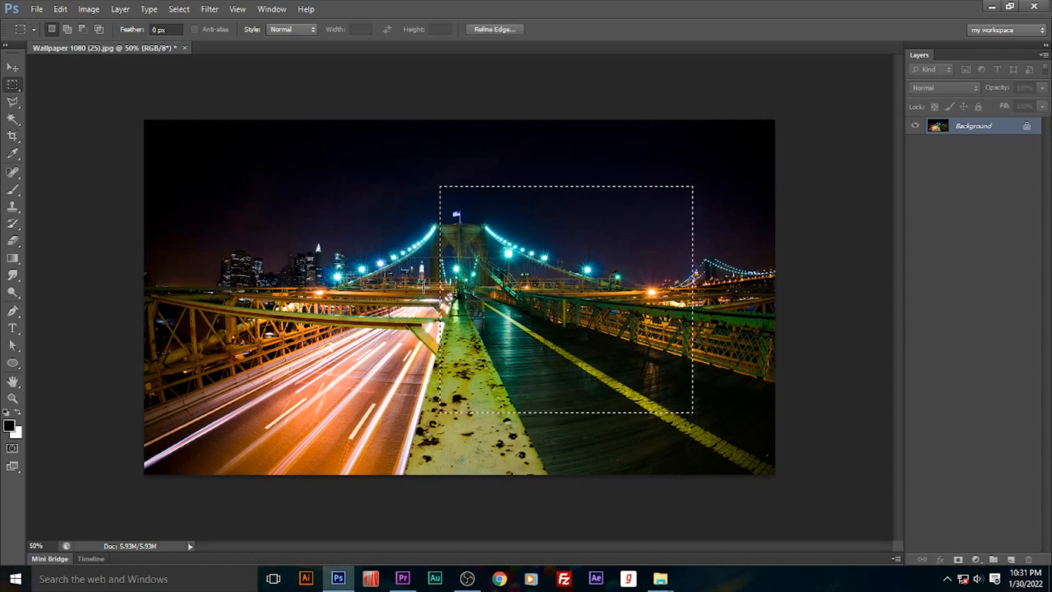
pyautogui.moveTo(275, 200); pyautogui.dragTo(398, 401)
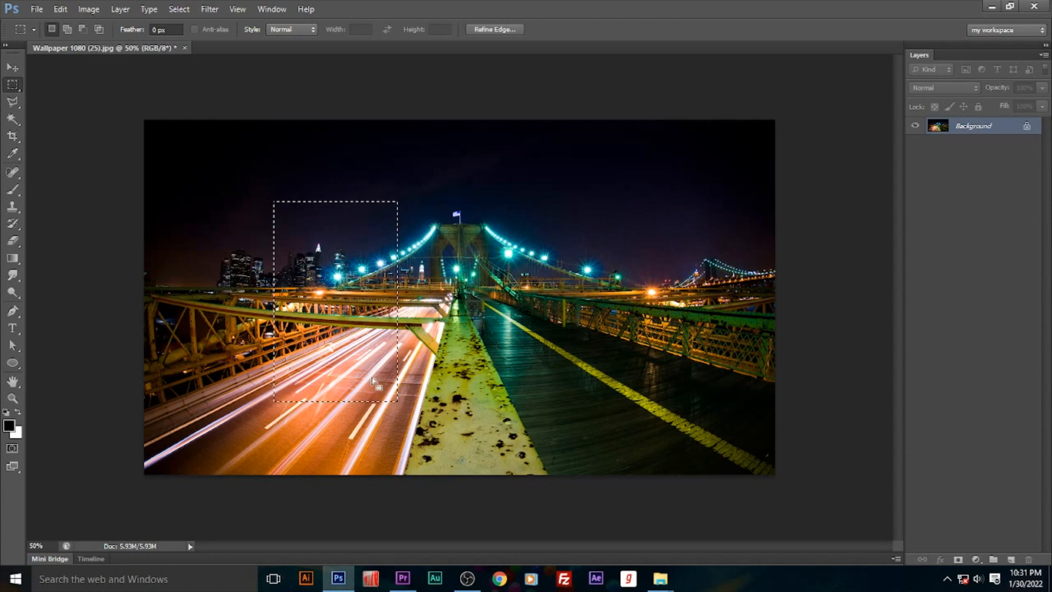
# - Add five overlapping rectangles across the bridge tower, road and walkway to the current selection with Add to selection
pyautogui.click(67, 32)
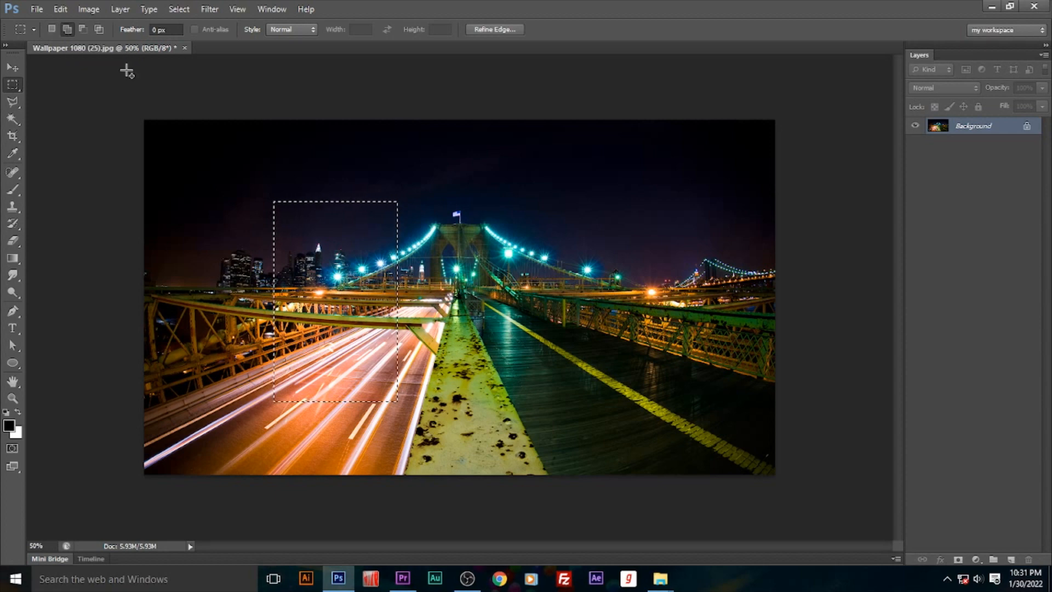
pyautogui.moveTo(342, 165); pyautogui.dragTo(472, 290)
pyautogui.moveTo(344, 354); pyautogui.dragTo(484, 435)
pyautogui.moveTo(472, 243); pyautogui.dragTo(591, 376)
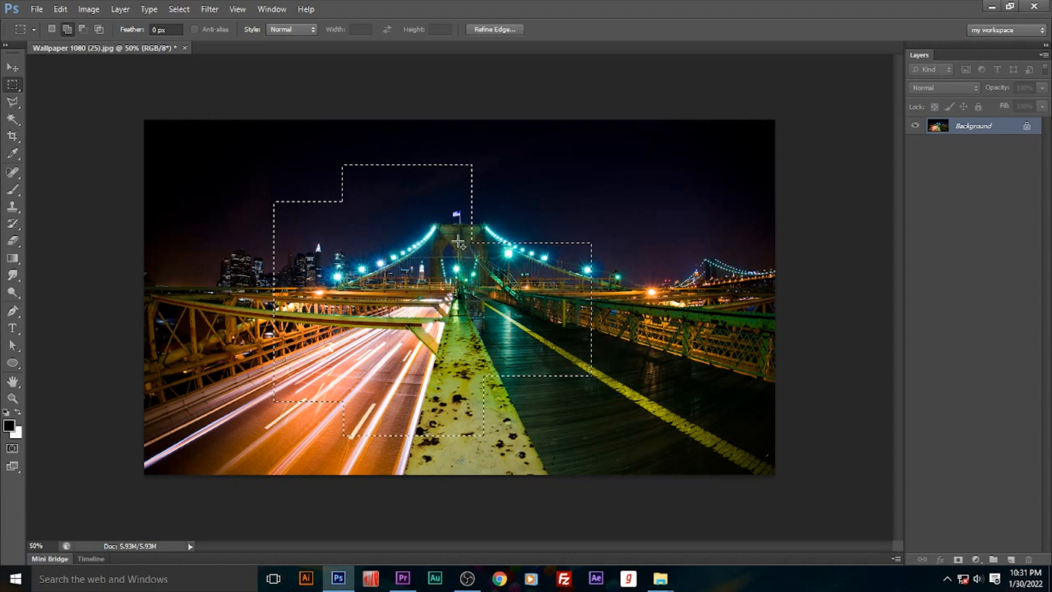
pyautogui.moveTo(437, 209); pyautogui.dragTo(658, 268)
pyautogui.moveTo(519, 324); pyautogui.dragTo(676, 410)
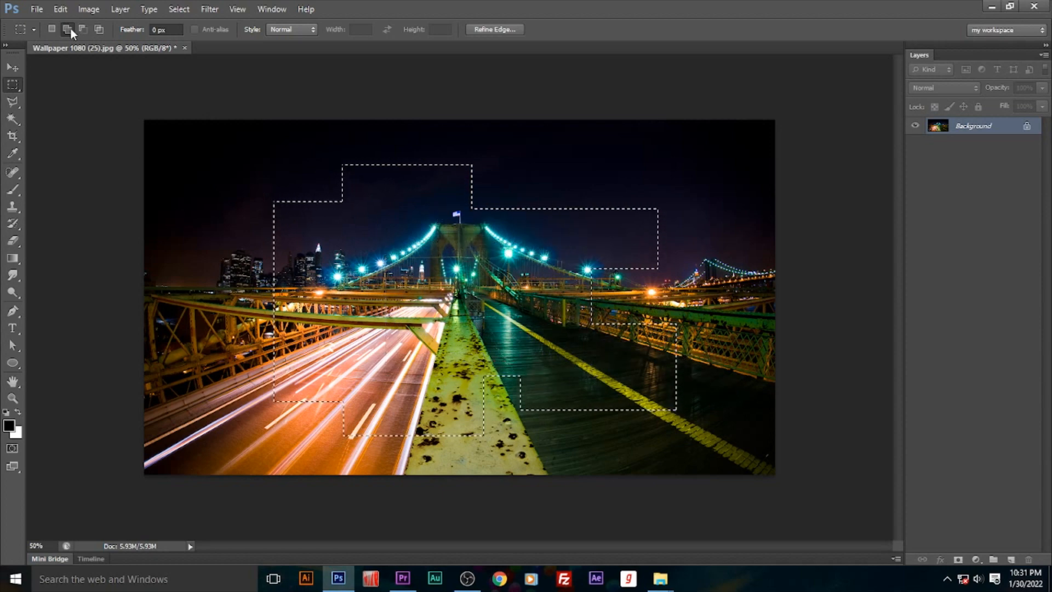
# - Return to New selection mode and replace the combined selection with one large rectangle around the bridge tower and road
pyautogui.click(53, 28)
pyautogui.click(337, 225)
pyautogui.moveTo(272, 178); pyautogui.dragTo(284, 203)
pyautogui.moveTo(285, 203); pyautogui.dragTo(456, 374)
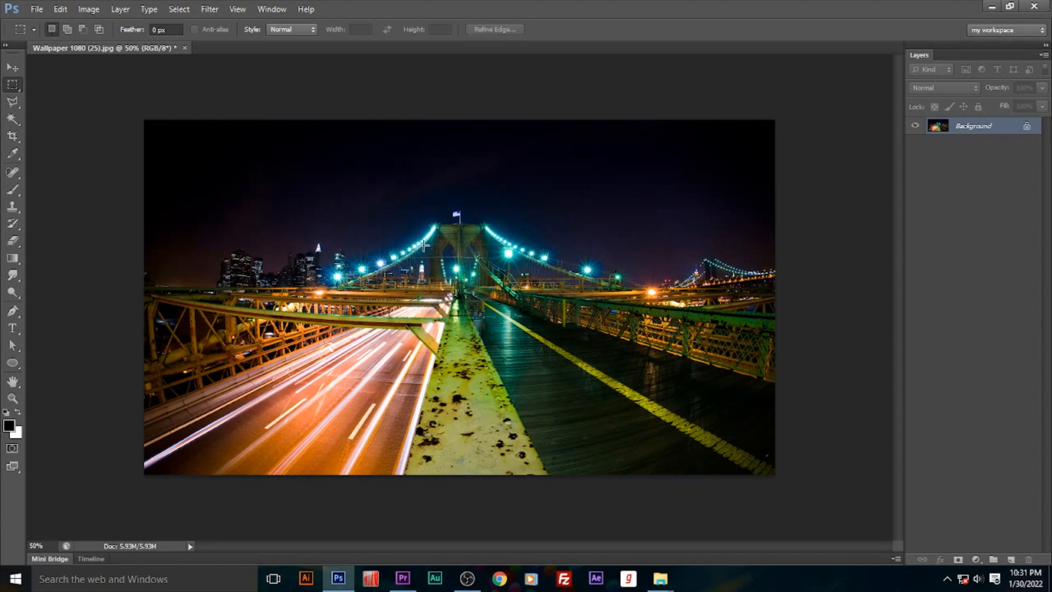
pyautogui.moveTo(296, 167); pyautogui.dragTo(636, 423)
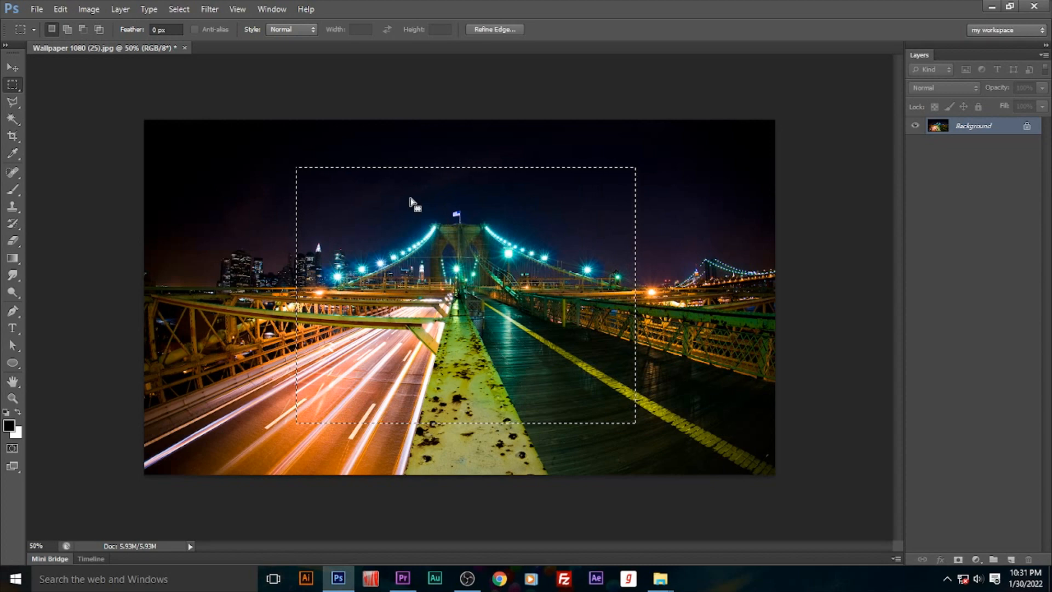
# - Subtract a wide band across the middle and rectangles at the outer corners from the selection with Subtract from selection
pyautogui.click(82, 28)
pyautogui.moveTo(199, 218); pyautogui.dragTo(713, 332)
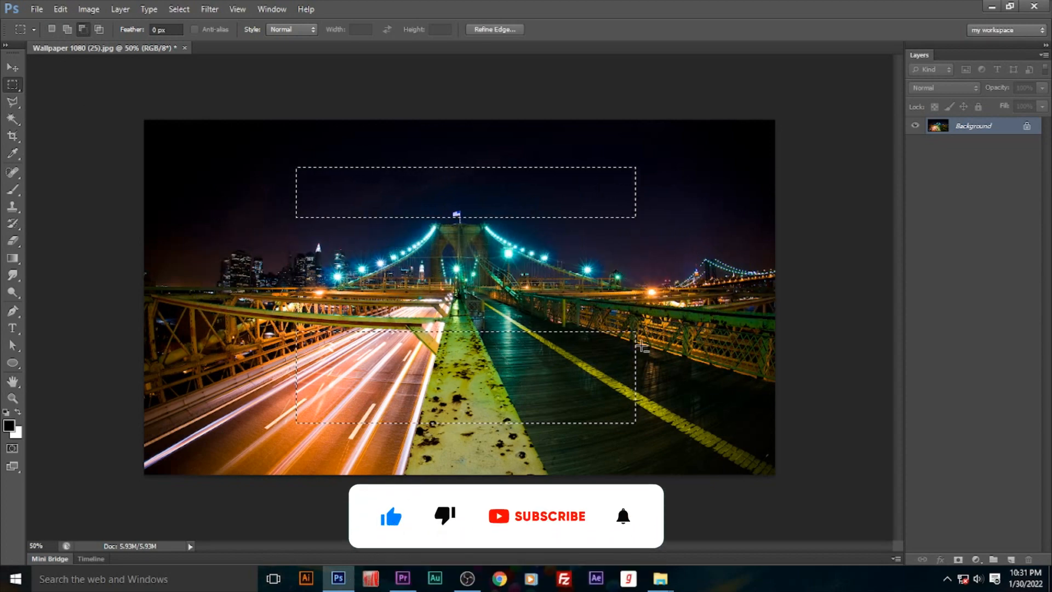
pyautogui.moveTo(585, 159); pyautogui.dragTo(650, 252)
pyautogui.moveTo(264, 158); pyautogui.dragTo(340, 238)
pyautogui.moveTo(294, 313); pyautogui.dragTo(376, 430)
pyautogui.moveTo(578, 304); pyautogui.dragTo(709, 420)
pyautogui.moveTo(600, 402); pyautogui.dragTo(656, 451)
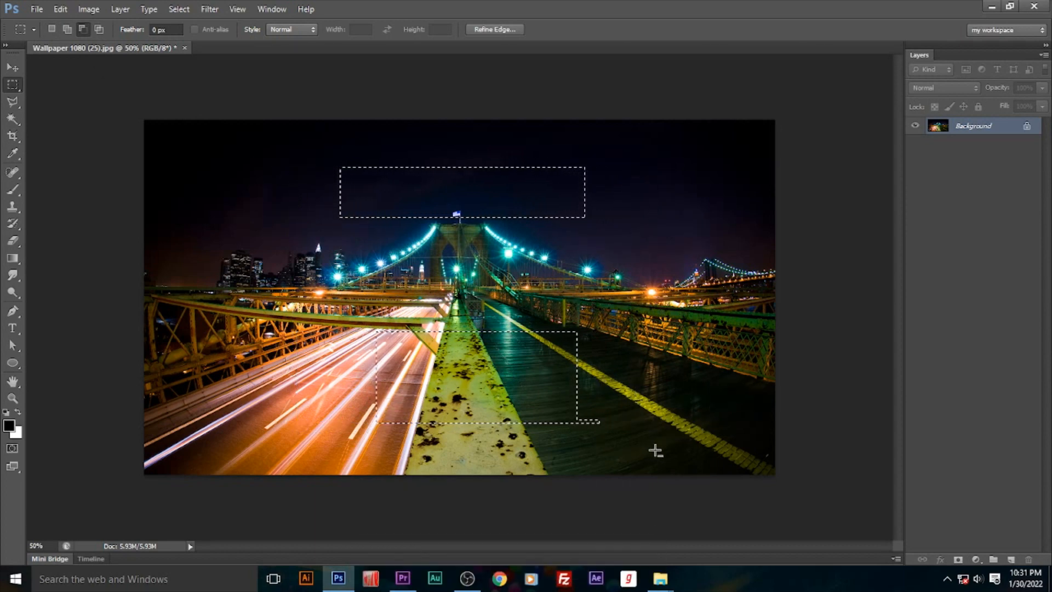
pyautogui.moveTo(550, 320); pyautogui.dragTo(688, 507)
# - Clear the remaining selection and draw a new wide rectangle spanning the skyline, bridge and walkway
pyautogui.click(331, 228)
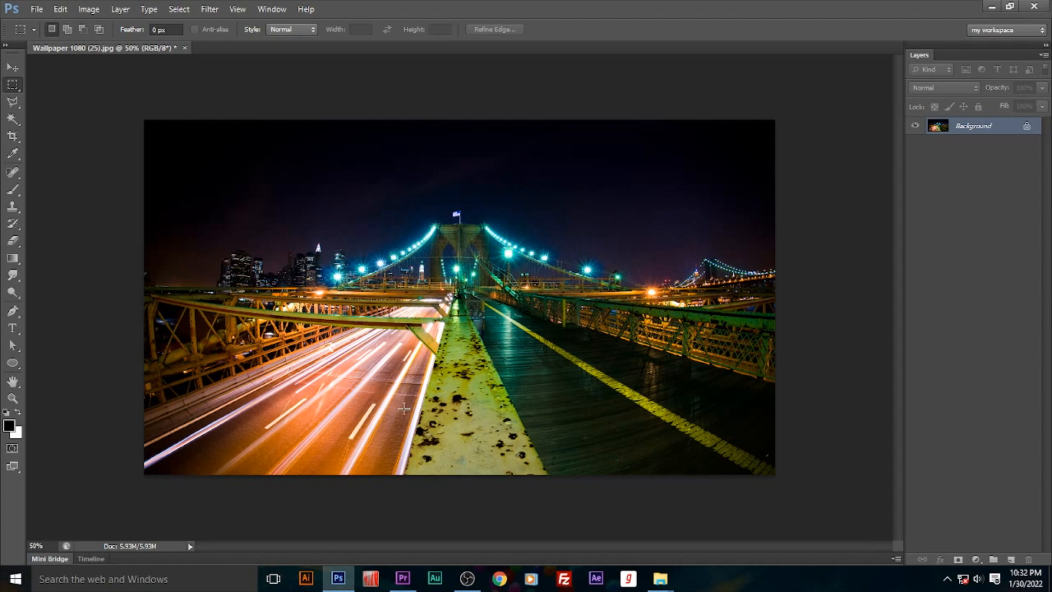
pyautogui.moveTo(242, 181); pyautogui.dragTo(700, 427)
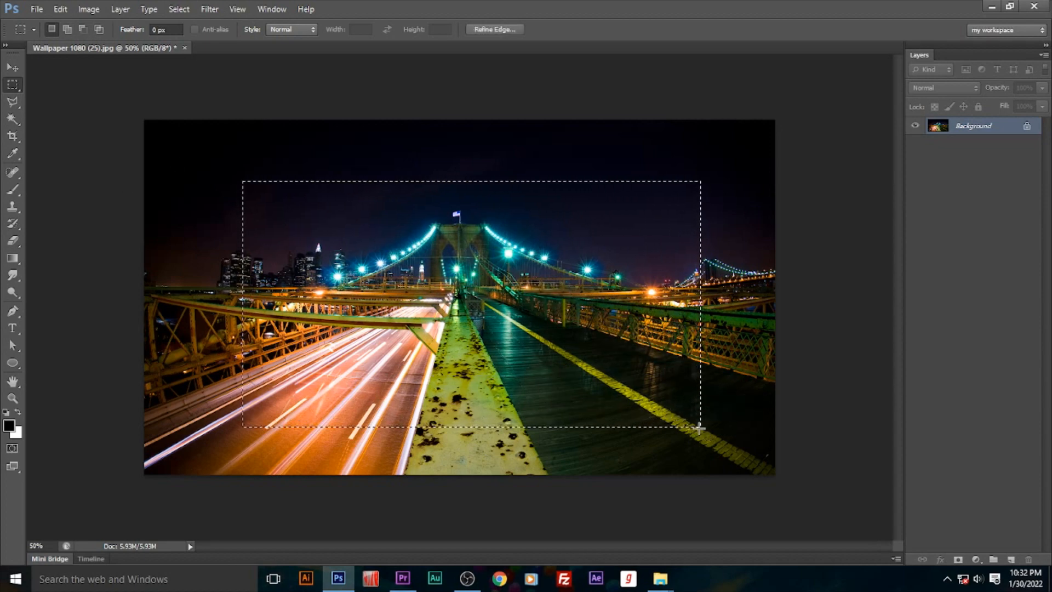
# - Intersect the wide selection with three overlapping rectangles down to a small skyline patch, and clear it, returning to New selection mode
pyautogui.click(99, 32)
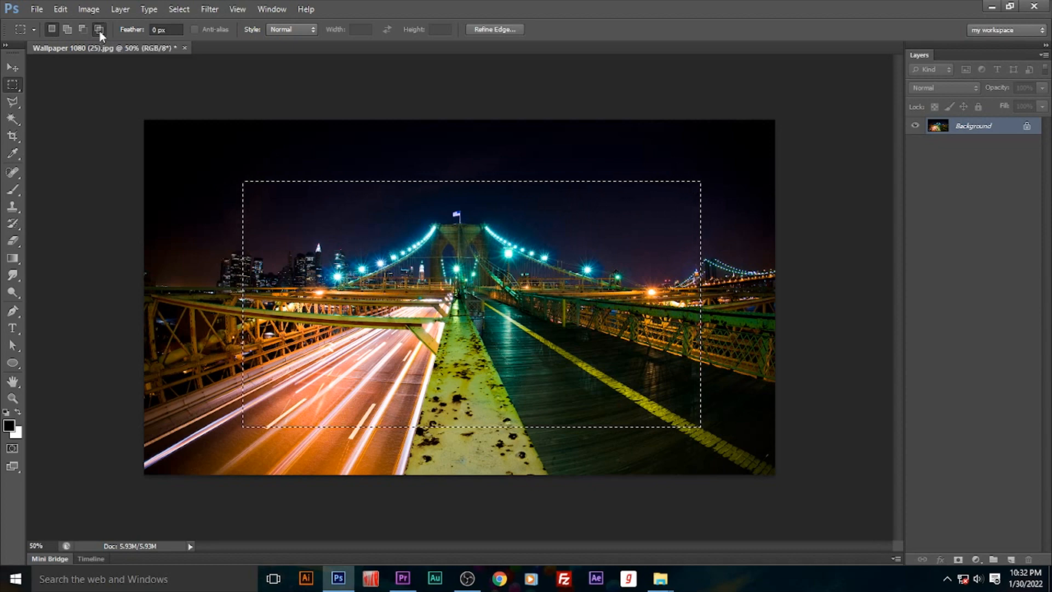
pyautogui.moveTo(191, 145); pyautogui.dragTo(383, 458)
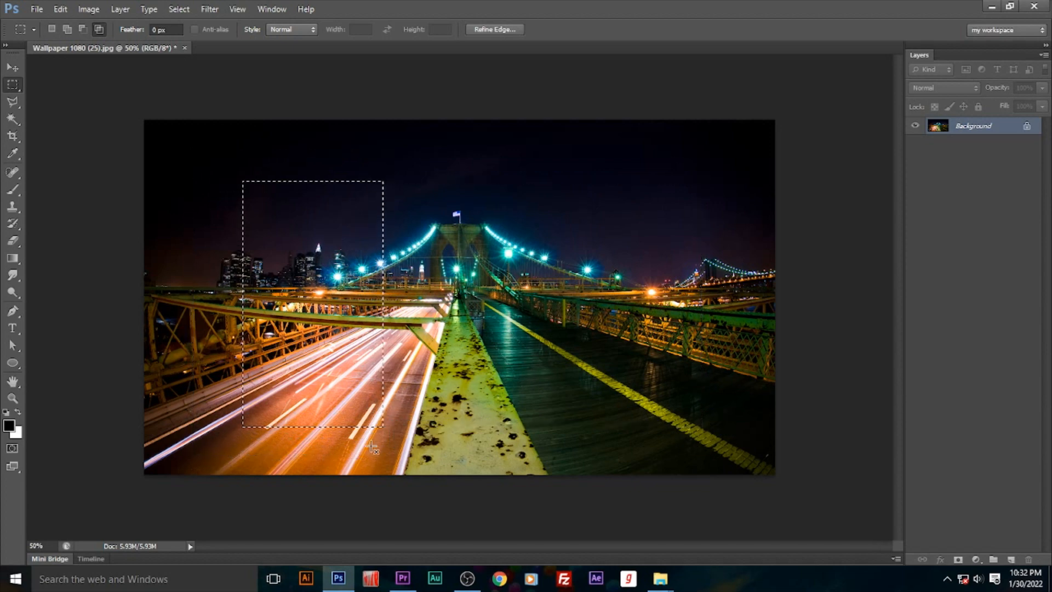
pyautogui.moveTo(201, 224); pyautogui.dragTo(433, 317)
pyautogui.moveTo(284, 202); pyautogui.dragTo(343, 351)
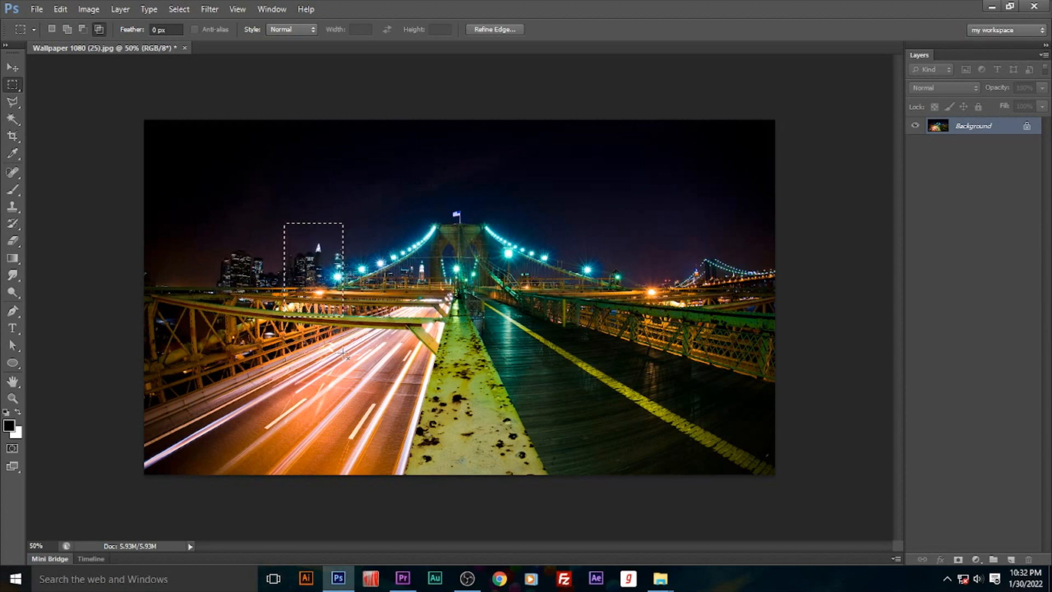
pyautogui.click(339, 352)
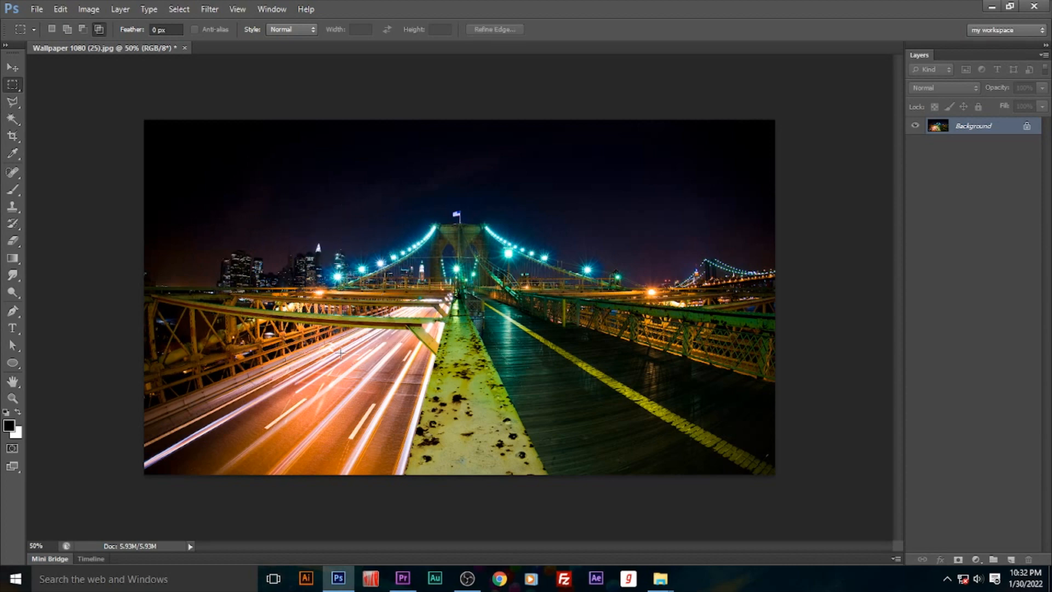
pyautogui.click(51, 28)
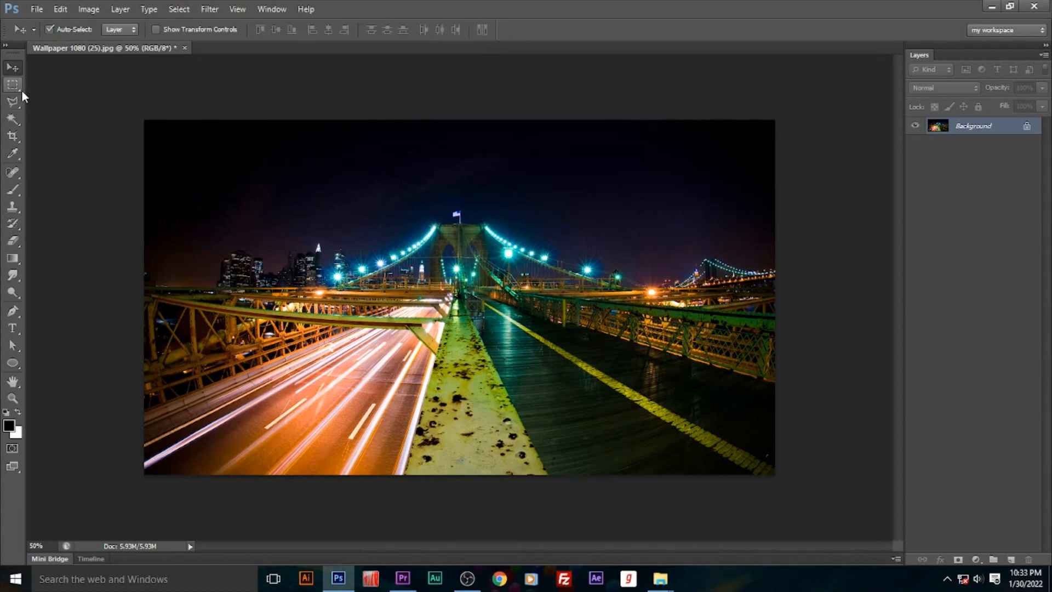
# - Draw several elliptical selections of different shapes over the bridge photo with the Elliptical Marquee tool, and clear the last one
pyautogui.rightClick(16, 85)
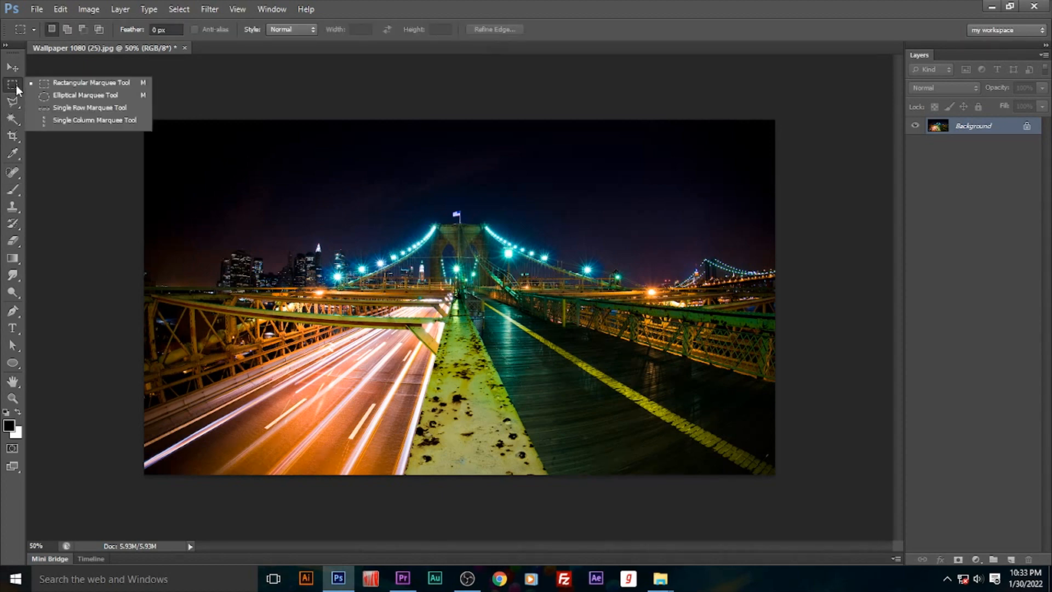
pyautogui.click(63, 94)
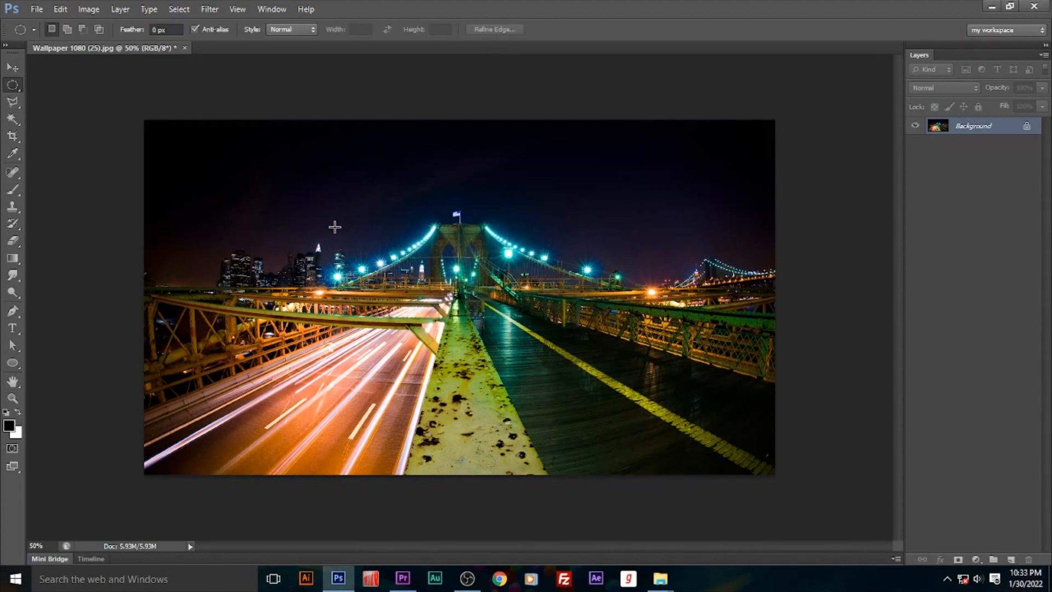
pyautogui.moveTo(327, 165); pyautogui.dragTo(630, 441)
pyautogui.moveTo(517, 356); pyautogui.dragTo(521, 355)
pyautogui.moveTo(587, 188); pyautogui.dragTo(688, 432)
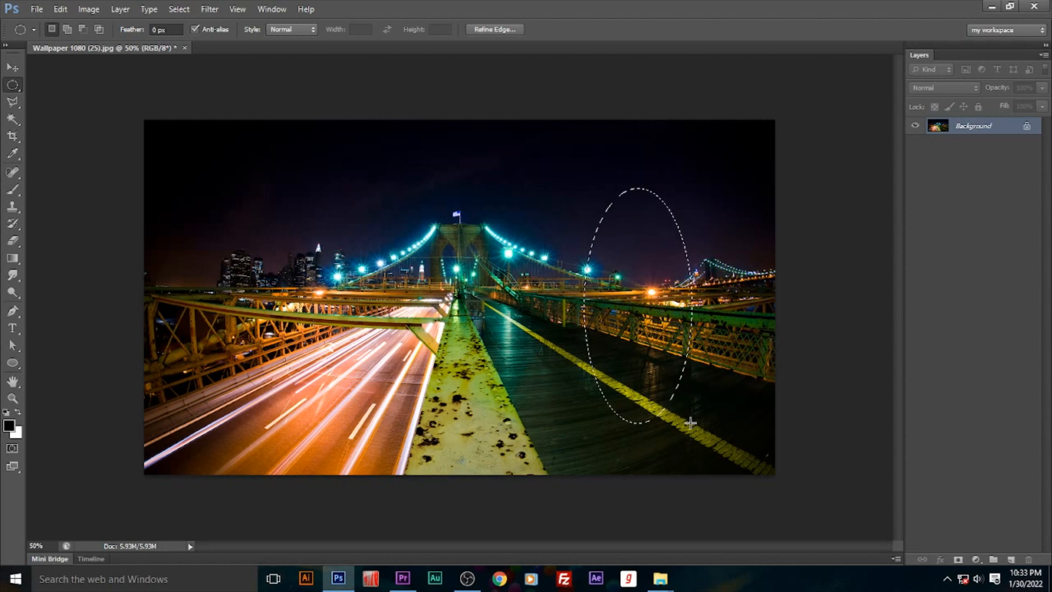
pyautogui.moveTo(273, 190); pyautogui.dragTo(552, 412)
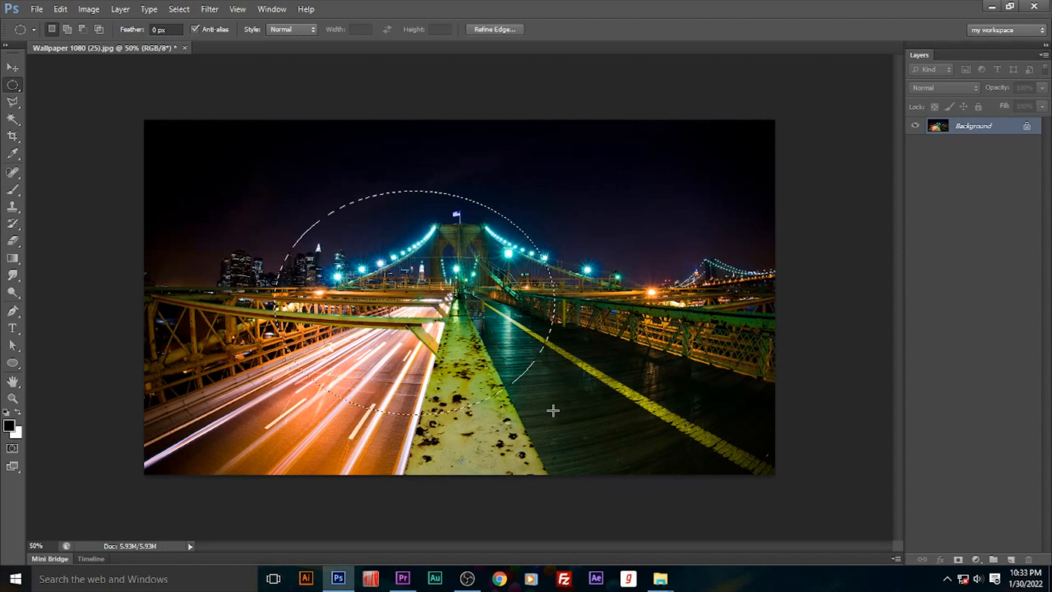
pyautogui.click(520, 336)
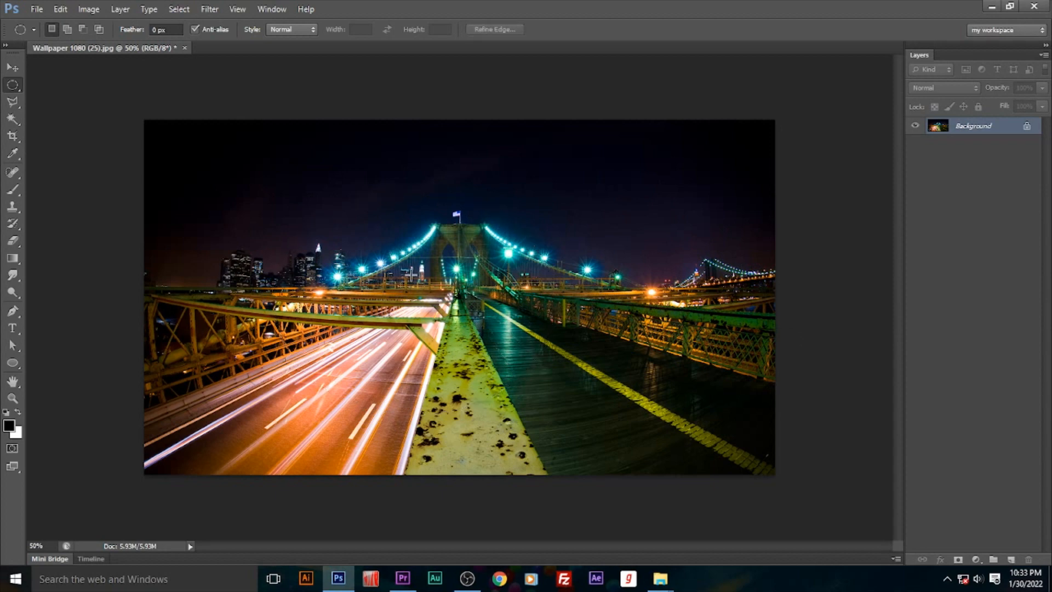
# - Copy a circular selection around the bridge tower to a new layer and hide the Background layer
pyautogui.moveTo(306, 159); pyautogui.dragTo(625, 431)
pyautogui.moveTo(473, 343); pyautogui.dragTo(478, 350)
pyautogui.hotkey('ctrl', 'j')
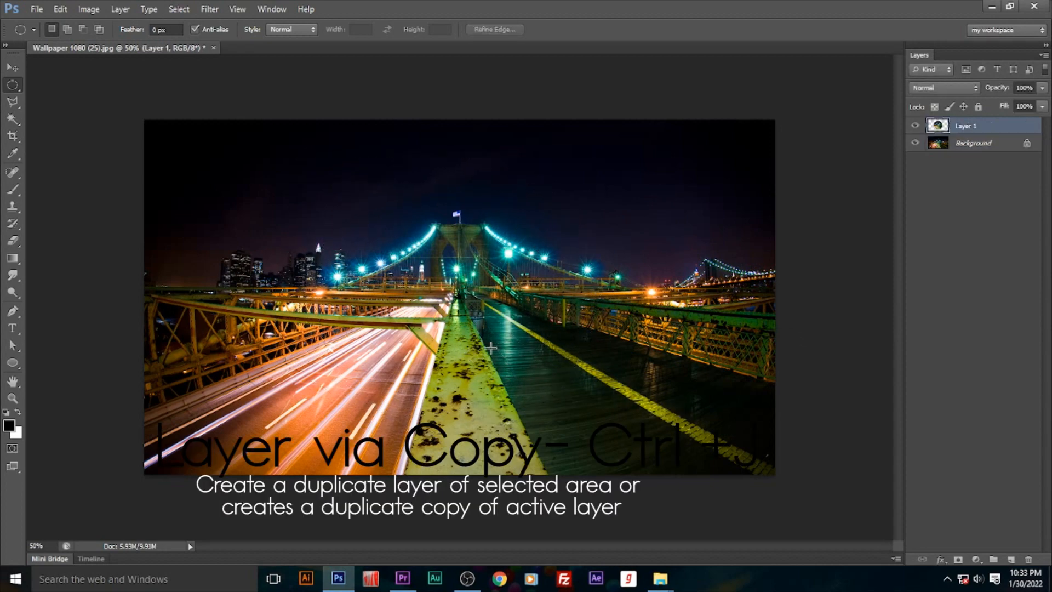
pyautogui.click(915, 143)
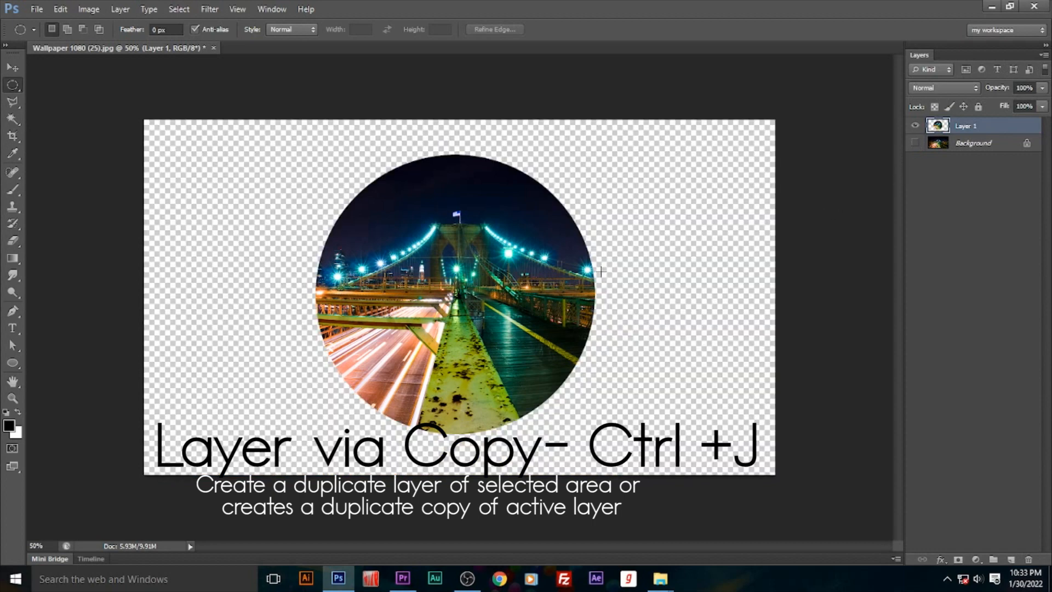
# - Shift the copied circle slightly around the canvas with the Move tool
pyautogui.click(12, 67)
pyautogui.moveTo(391, 338)
pyautogui.mouseDown()
pyautogui.moveTo(417, 331)
pyautogui.moveTo(404, 335)
pyautogui.mouseUp()
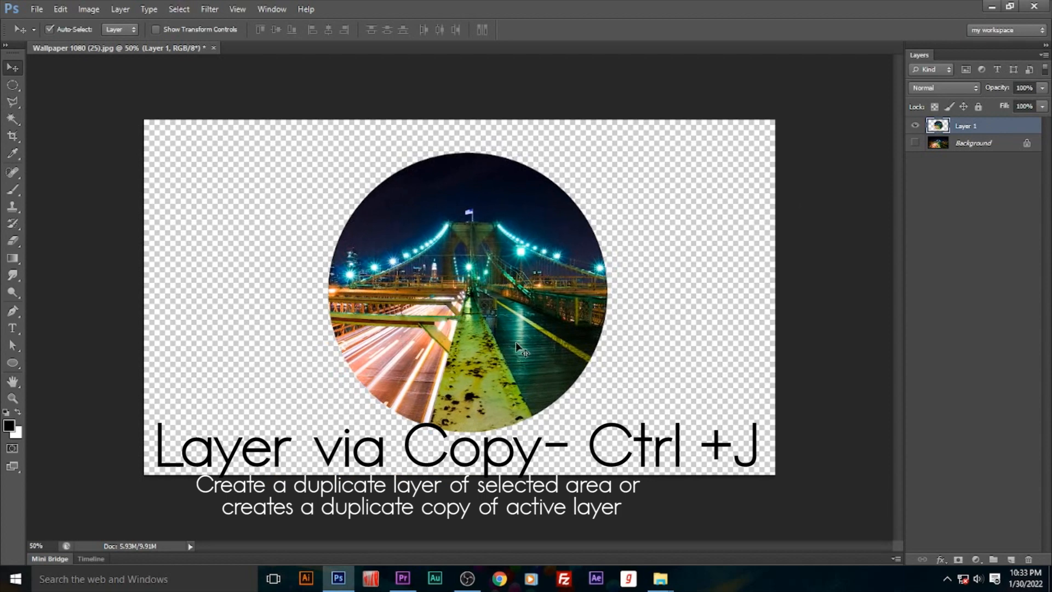
pyautogui.moveTo(508, 345); pyautogui.dragTo(499, 348)
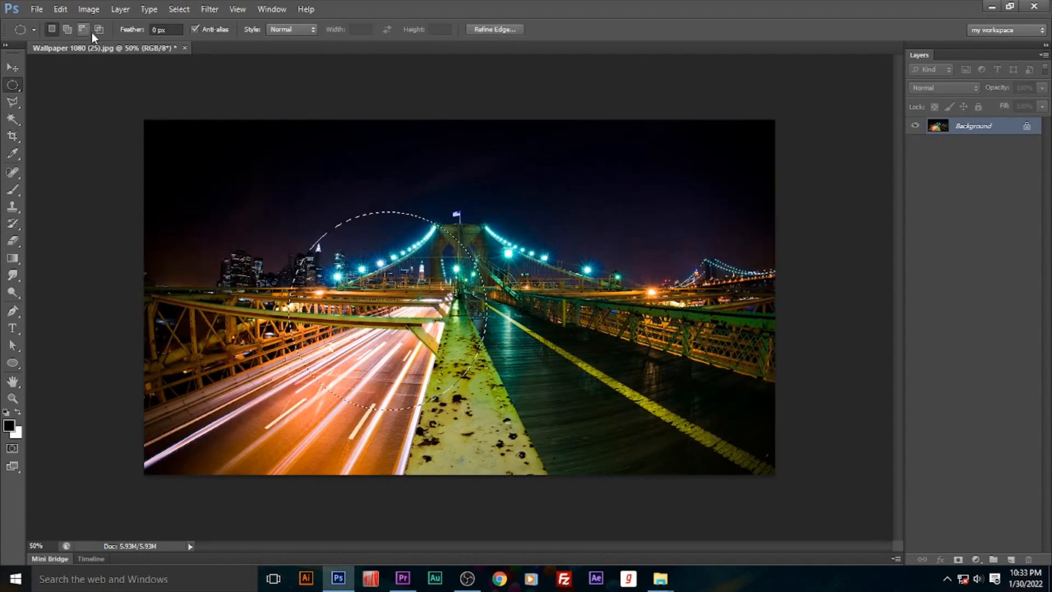
# - Add a small sky ellipse and a wide ellipse over the bridge to the selection, and subtract a tall ellipse over the walkway side
pyautogui.moveTo(601, 188); pyautogui.dragTo(689, 288)
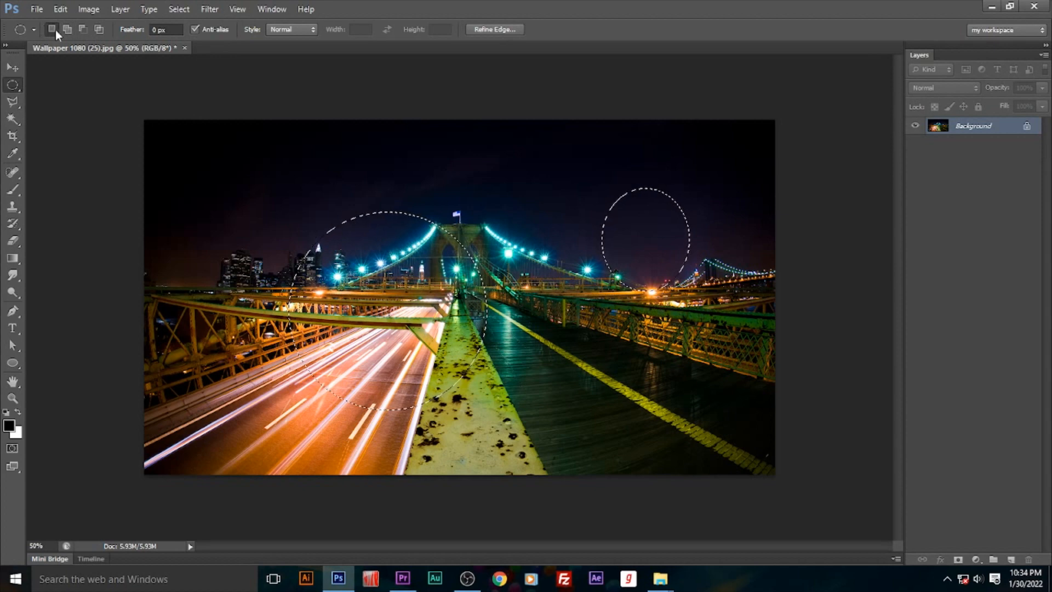
pyautogui.moveTo(309, 175); pyautogui.dragTo(615, 369)
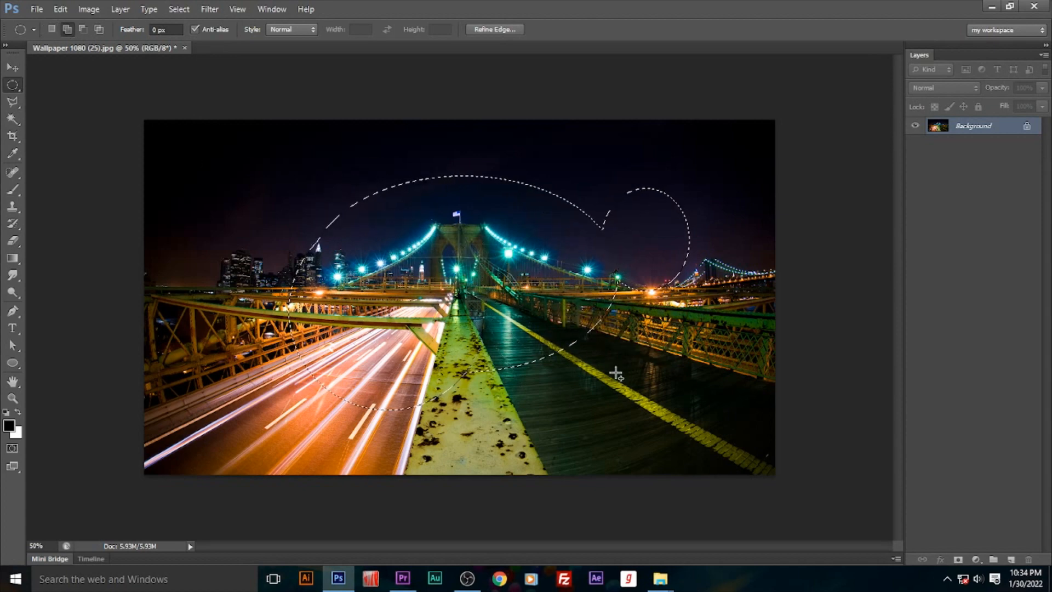
pyautogui.click(86, 30)
pyautogui.moveTo(544, 165); pyautogui.dragTo(672, 387)
# - Intersect the selection with a wide ellipse and a smaller one over the walkway using Intersect with selection, and clear it
pyautogui.click(100, 29)
pyautogui.moveTo(235, 164); pyautogui.dragTo(760, 340)
pyautogui.moveTo(453, 250); pyautogui.dragTo(602, 431)
pyautogui.hotkey('ctrl', 'd')
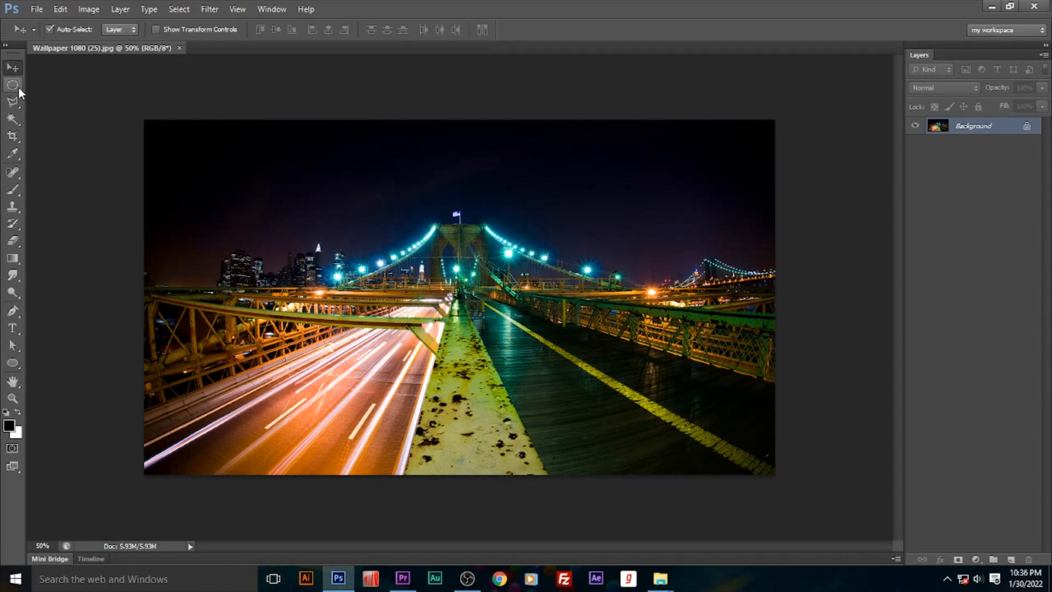
# - Select eight single-pixel rows at different heights across the photo with the Single Row Marquee tool
pyautogui.click(19, 87)
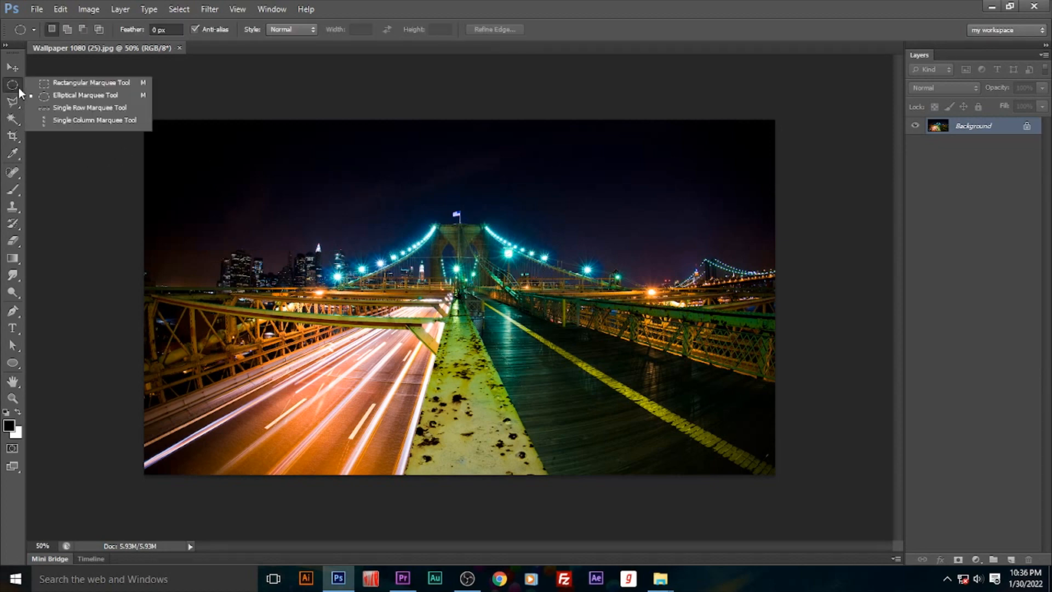
pyautogui.click(83, 108)
pyautogui.moveTo(536, 225); pyautogui.dragTo(523, 199)
pyautogui.click(522, 195)
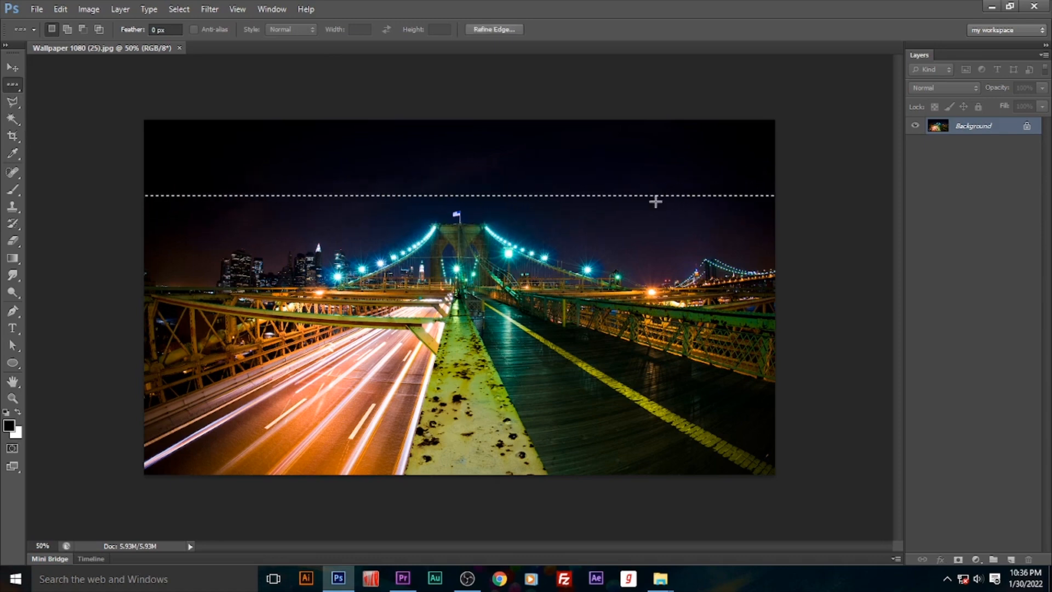
pyautogui.keyDown('shift'); pyautogui.click(521, 162); pyautogui.keyUp('shift')
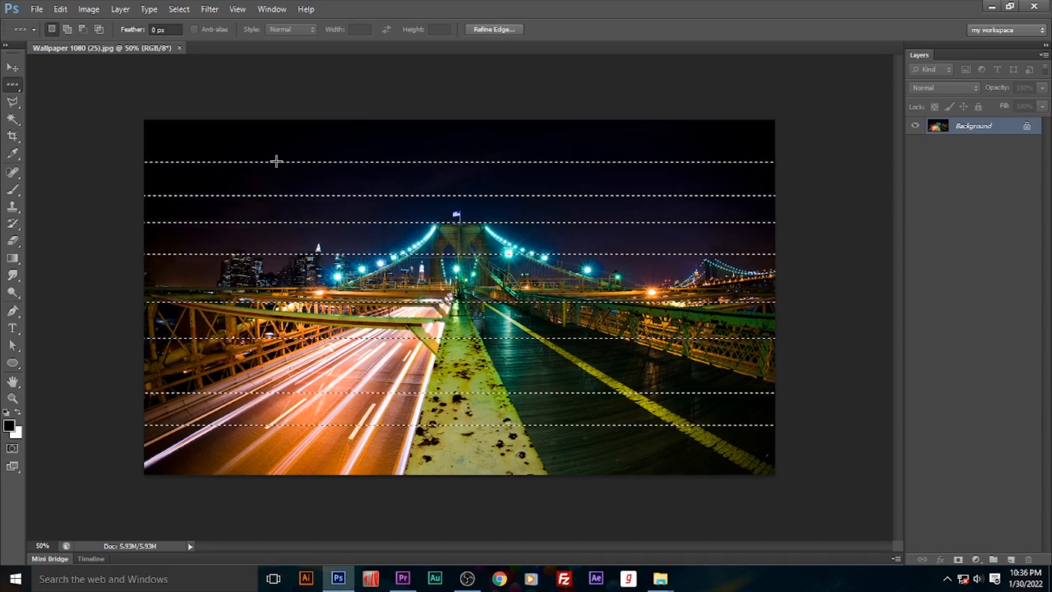
# - Convert the Background into a regular layer named Layer 0, fill the selected rows with white and deselect
pyautogui.doubleClick(998, 132)
pyautogui.click(630, 183)
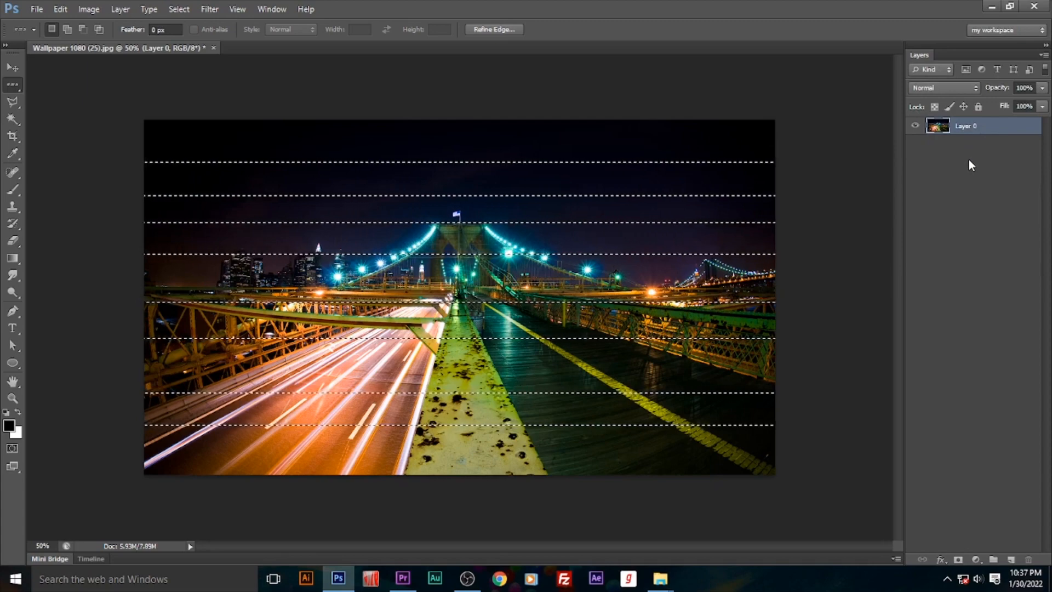
pyautogui.hotkey('ctrl', 'd')
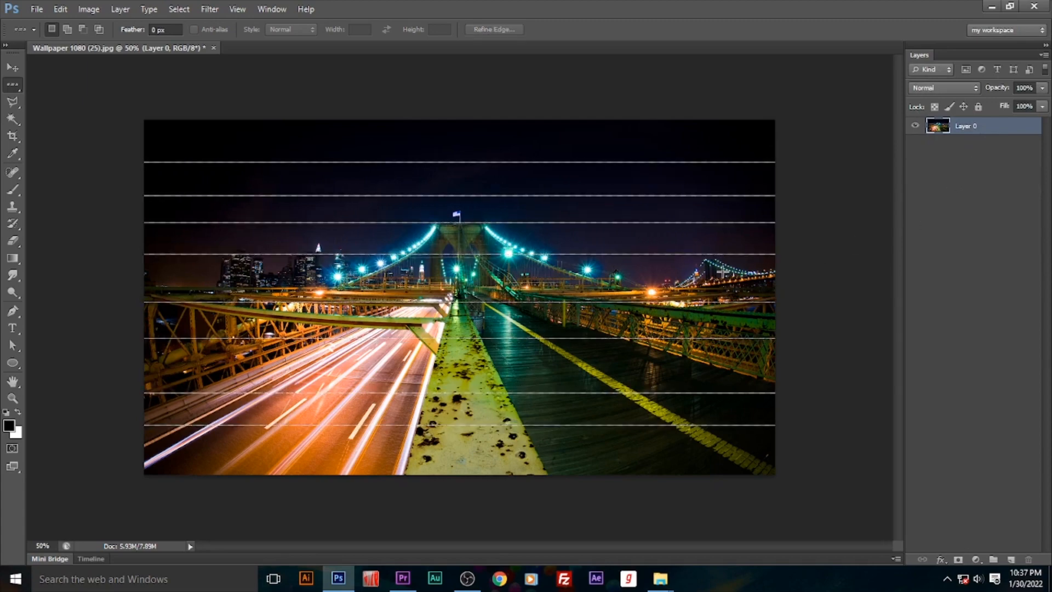
# - Examine the white horizontal line crossing the middle of the bridge up close
pyautogui.hotkey('ctrl', '+')
pyautogui.hotkey('ctrl', '+')
pyautogui.hotkey('ctrl', '+')
pyautogui.hotkey('ctrl', '+')
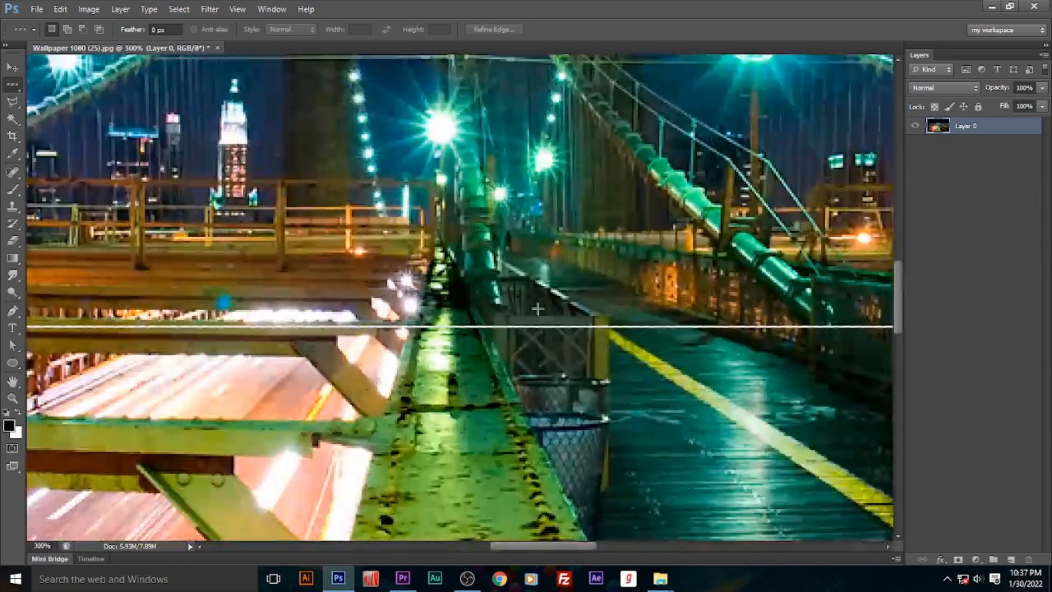
pyautogui.moveTo(545, 318); pyautogui.dragTo(545, 367)
pyautogui.hotkey('ctrl', '0')
# - Select a single-pixel column near the photo's left edge with the Single Column Marquee tool, fill it with white and deselect
pyautogui.rightClick(12, 85)
pyautogui.click(74, 125)
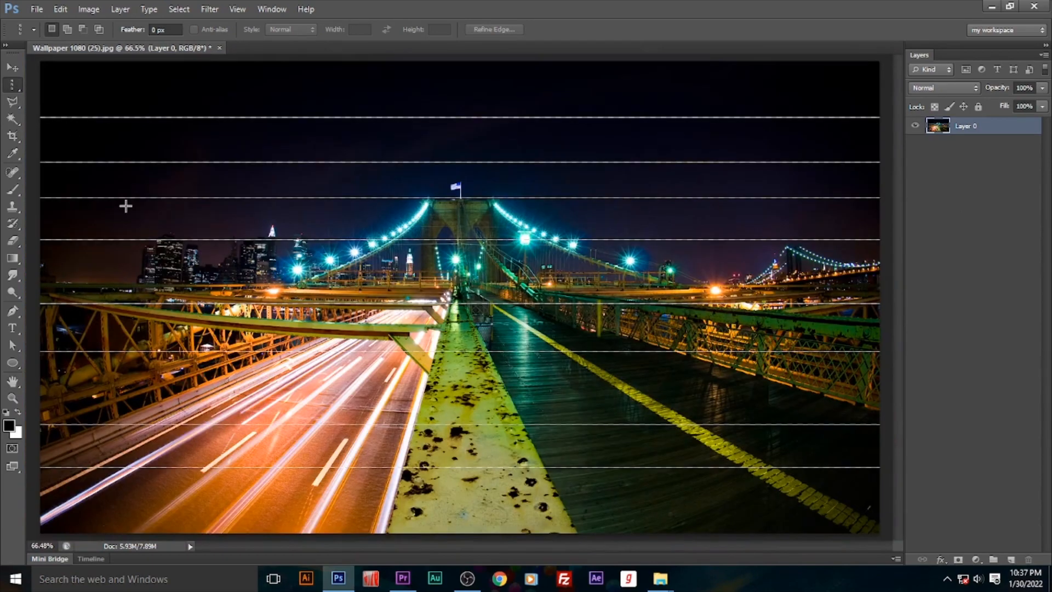
pyautogui.moveTo(112, 190); pyautogui.dragTo(115, 190)
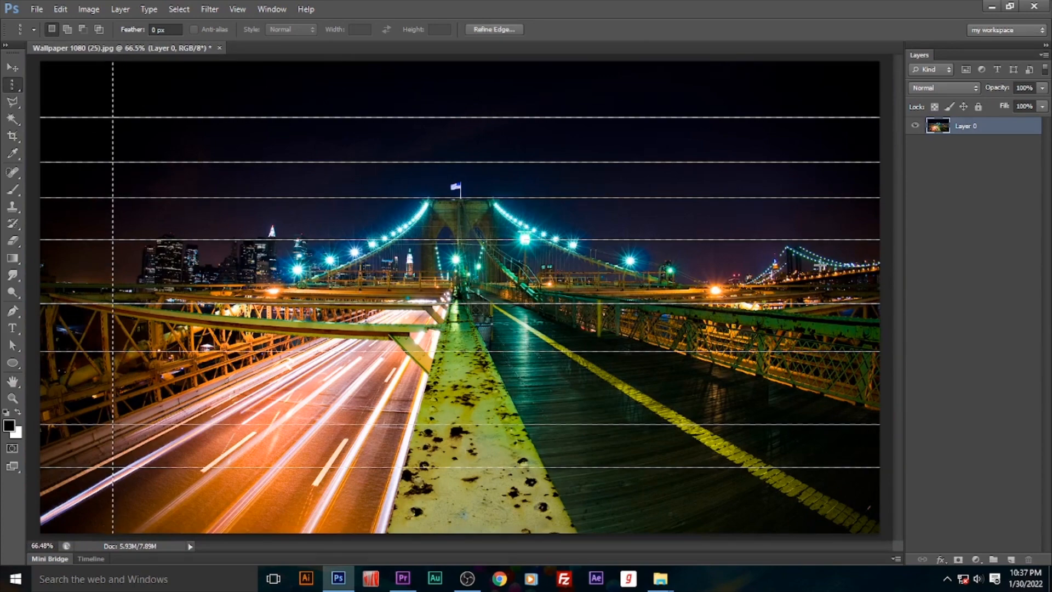
pyautogui.hotkey('ctrl', '-')
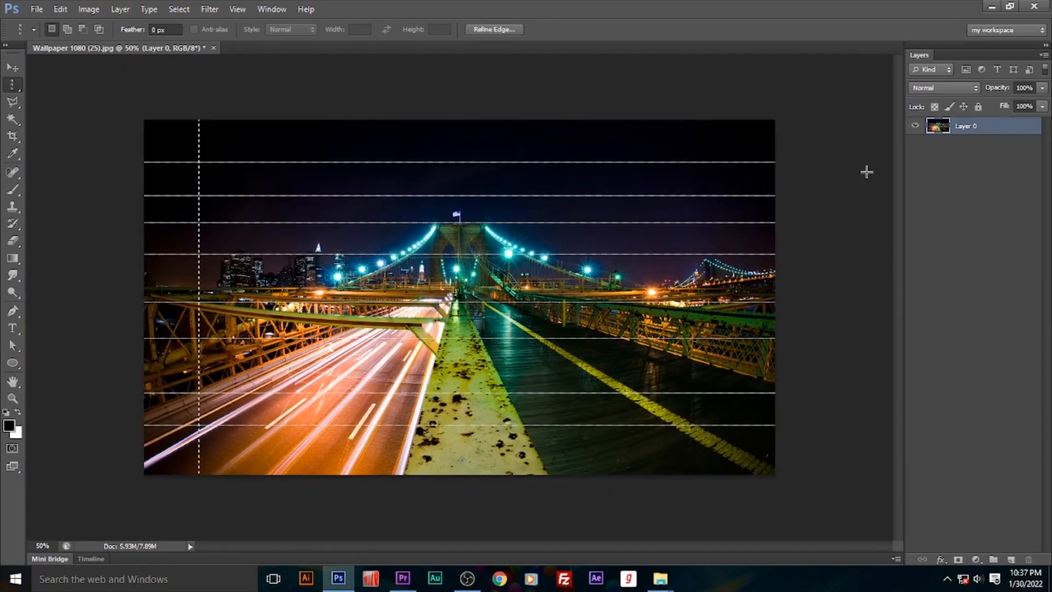
pyautogui.hotkey('ctrl', 'd')
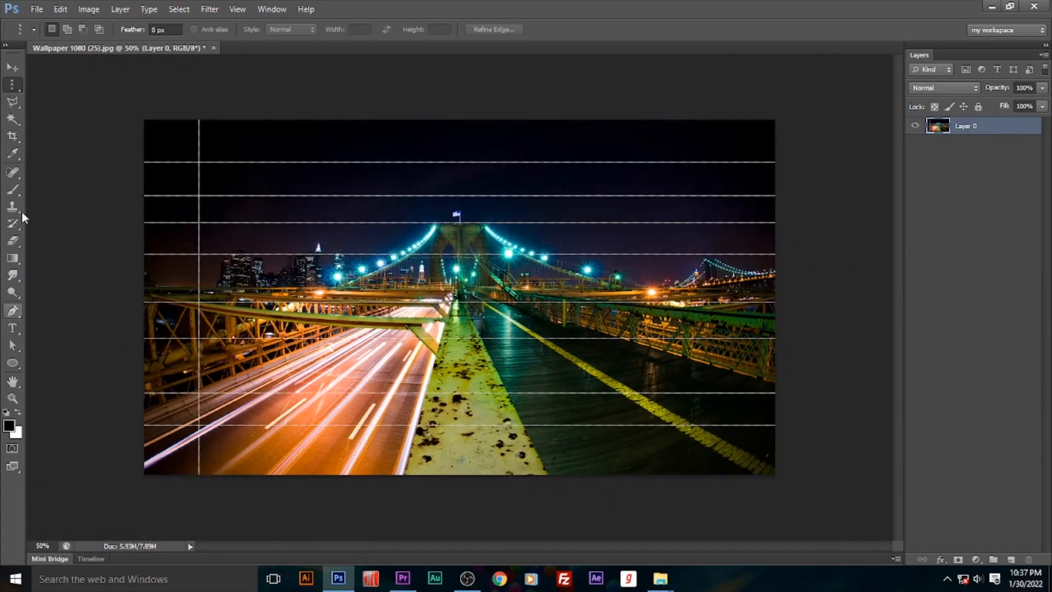
# - Select a series of single-pixel columns across the rest of the photo in Add to selection mode, fill them with the white background color and deselect
pyautogui.keyDown('shift'); pyautogui.click(260, 233); pyautogui.keyUp('shift')
pyautogui.keyDown('shift'); pyautogui.click(318, 236); pyautogui.keyUp('shift')
pyautogui.keyDown('shift'); pyautogui.click(395, 244); pyautogui.keyUp('shift')
pyautogui.click(458, 241)
pyautogui.click(551, 249)
pyautogui.click(67, 29)
pyautogui.click(355, 255)
pyautogui.click(392, 258)
pyautogui.click(426, 253)
pyautogui.click(449, 253)
pyautogui.click(476, 254)
pyautogui.click(516, 255)
pyautogui.click(574, 255)
pyautogui.click(606, 253)
pyautogui.click(642, 250)
pyautogui.click(690, 251)
pyautogui.hotkey('ctrl', 'BackSpace')
pyautogui.hotkey('ctrl', 'd')
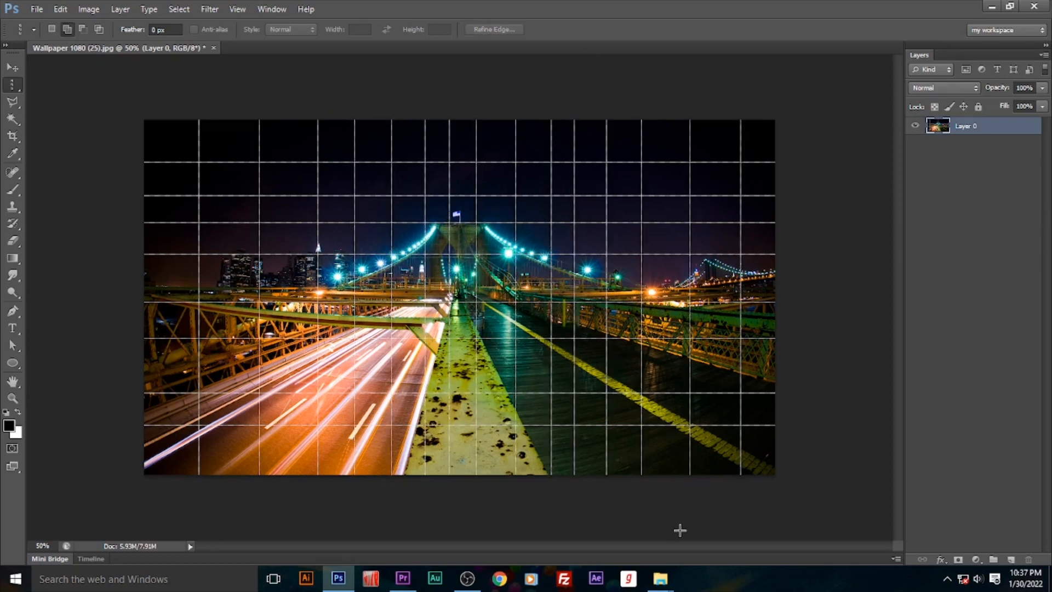
# - Switch from the marquee tools to the Move tool and deselect the photo's layer
pyautogui.rightClick(12, 85)
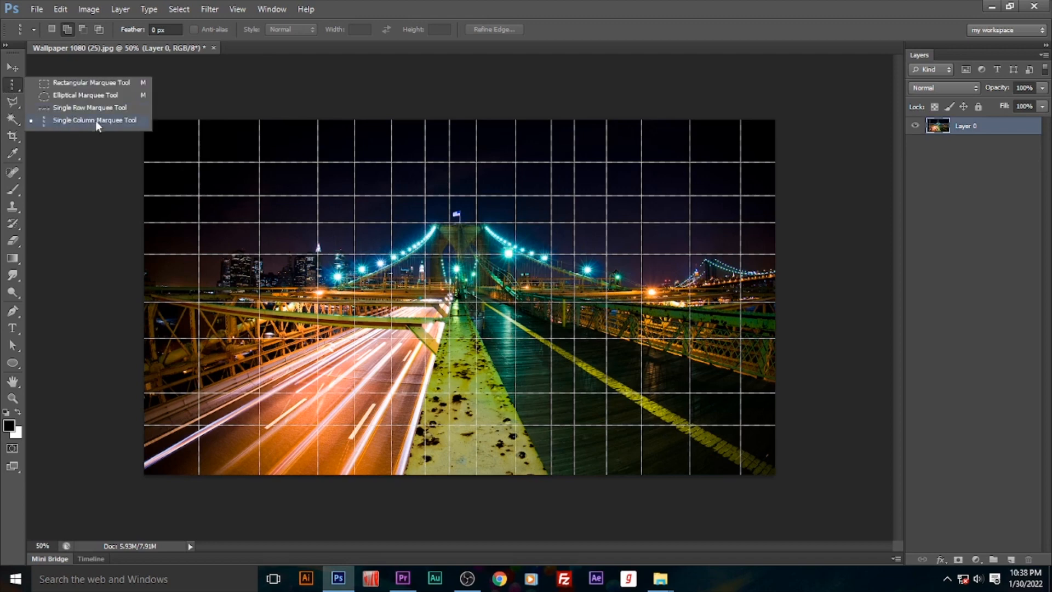
pyautogui.click(12, 67)
pyautogui.click(65, 147)
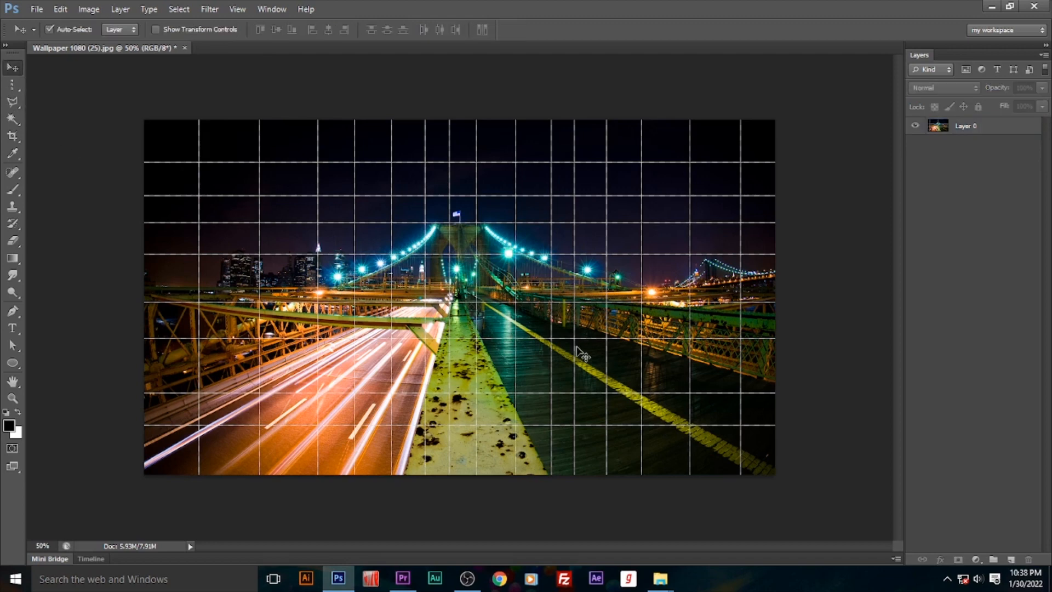
# - Create a new document with the Web preset at 1280 x 1024 pixels
pyautogui.click(37, 9)
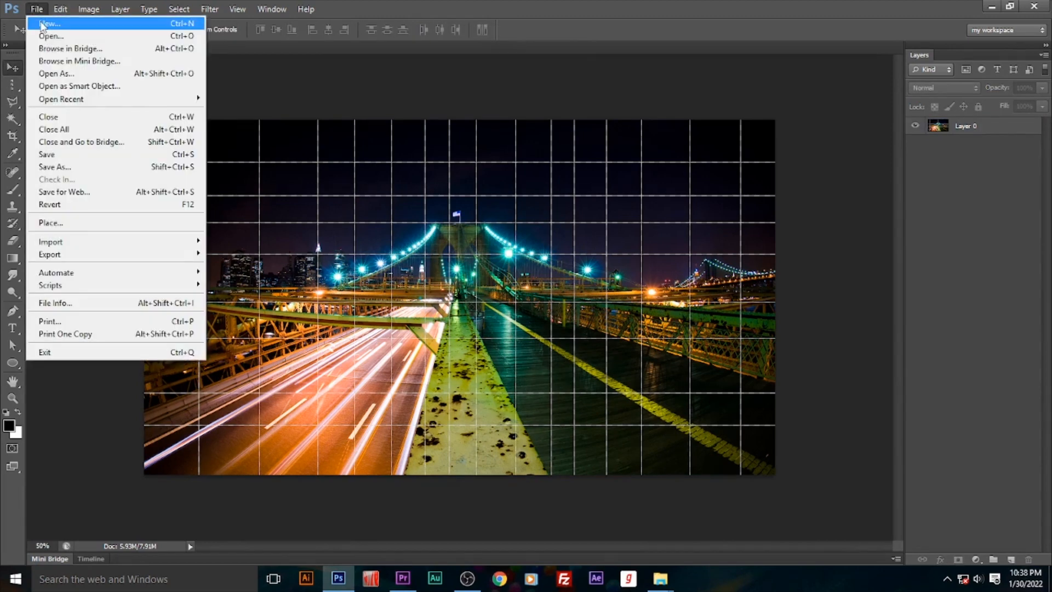
pyautogui.click(47, 22)
pyautogui.click(488, 159)
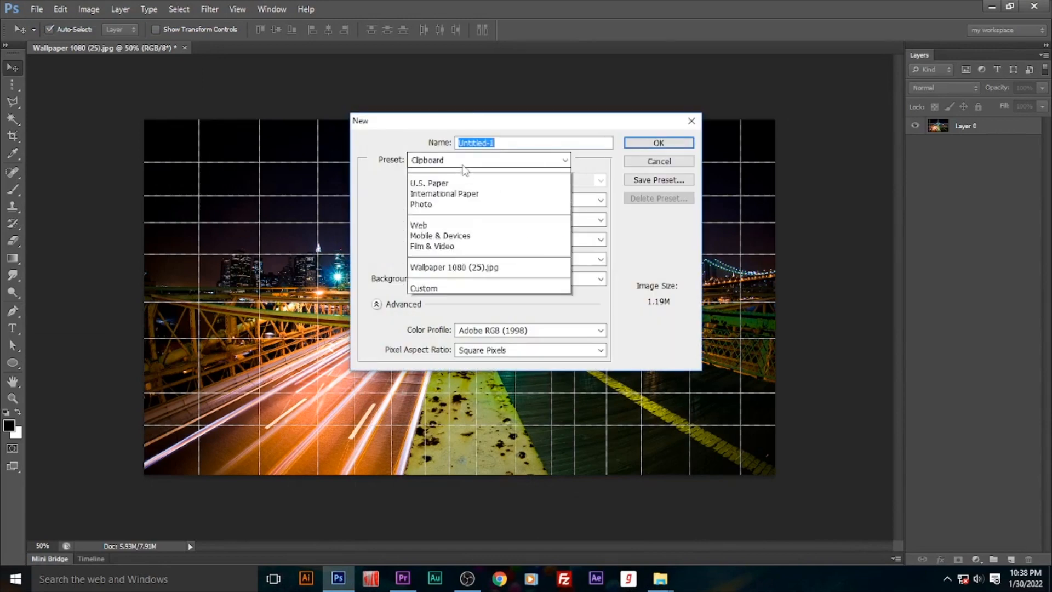
pyautogui.click(439, 247)
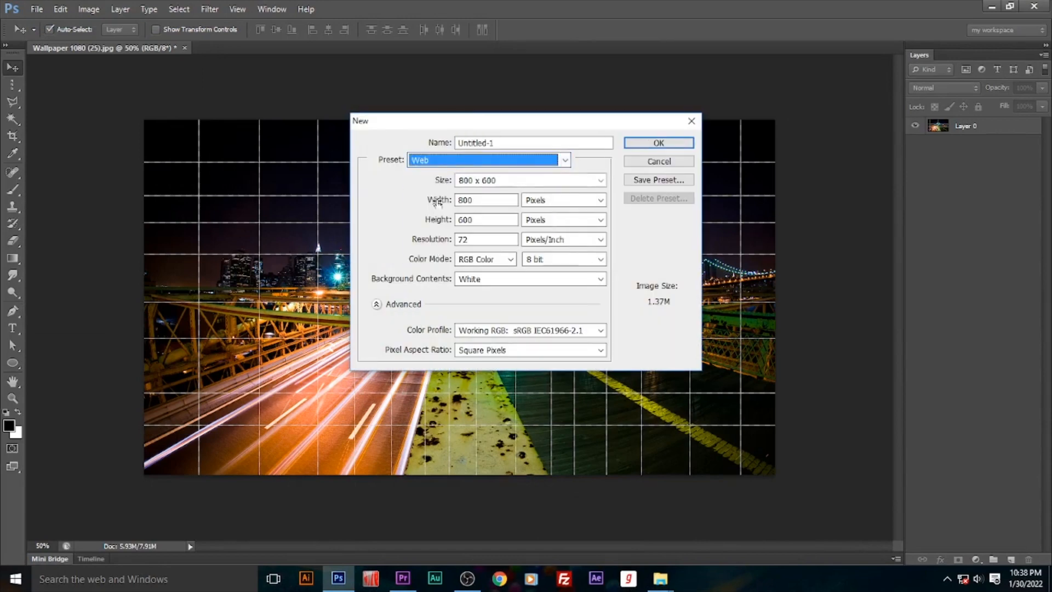
pyautogui.click(489, 182)
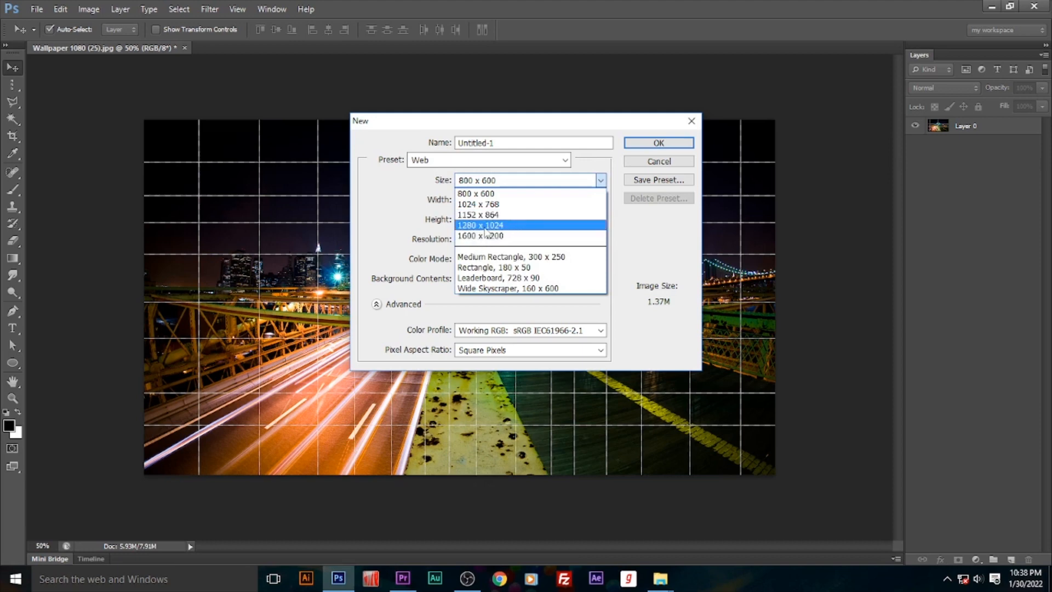
pyautogui.click(509, 228)
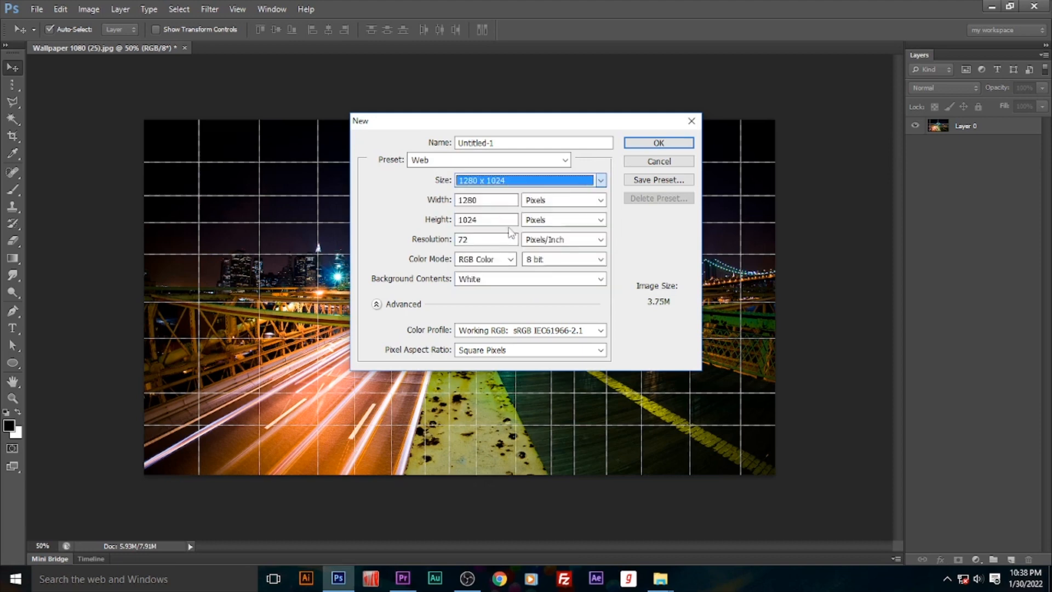
pyautogui.click(655, 144)
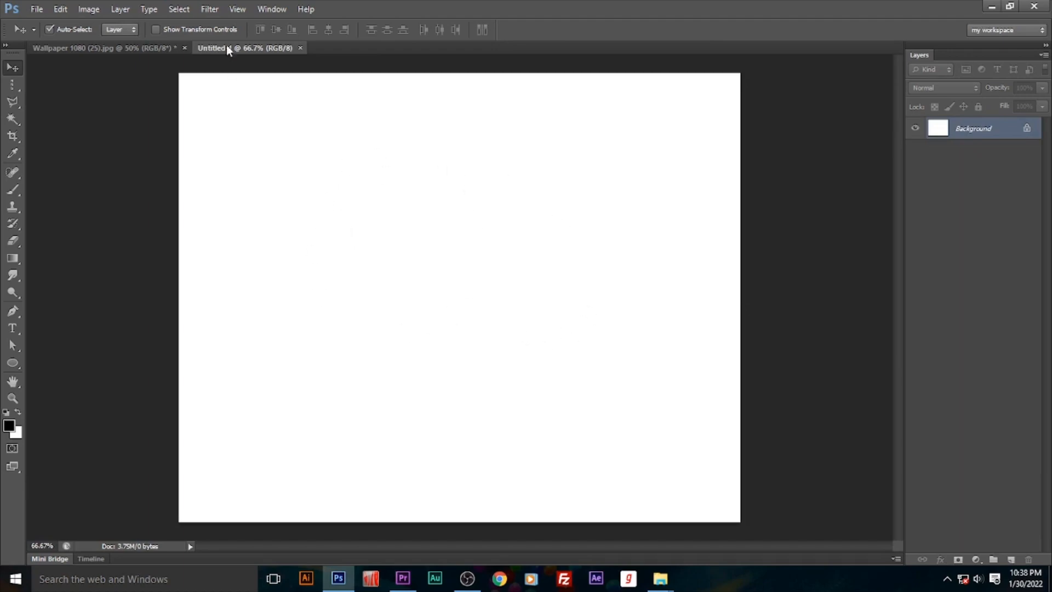
# - Close the blank Web-preset document and create a new 686 x 608 pixel document at 240 pixels/inch with white background contents
pyautogui.click(301, 48)
pyautogui.click(37, 9)
pyautogui.click(39, 21)
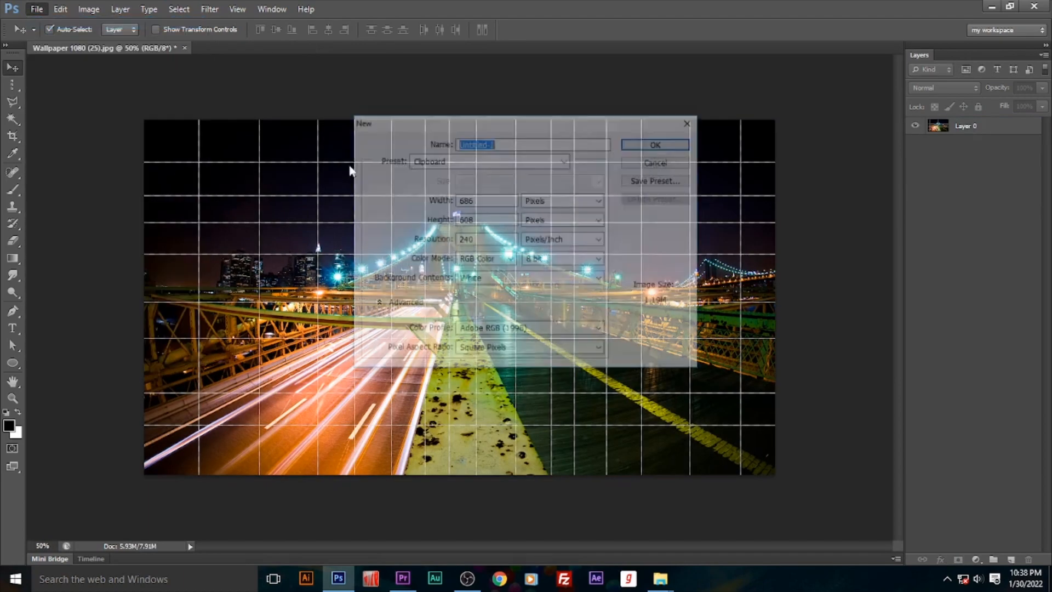
pyautogui.click(483, 280)
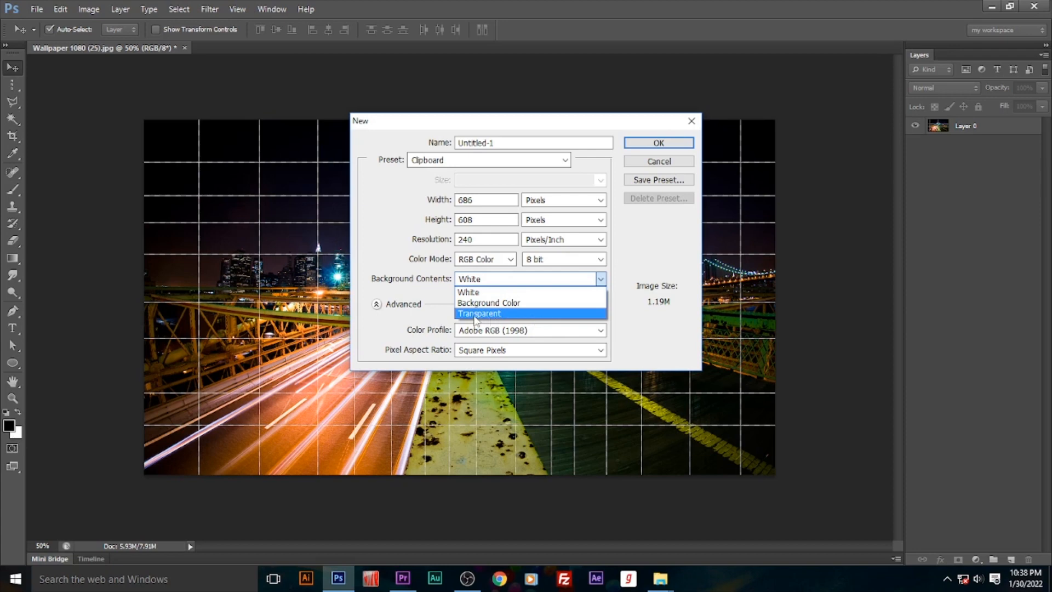
pyautogui.click(502, 314)
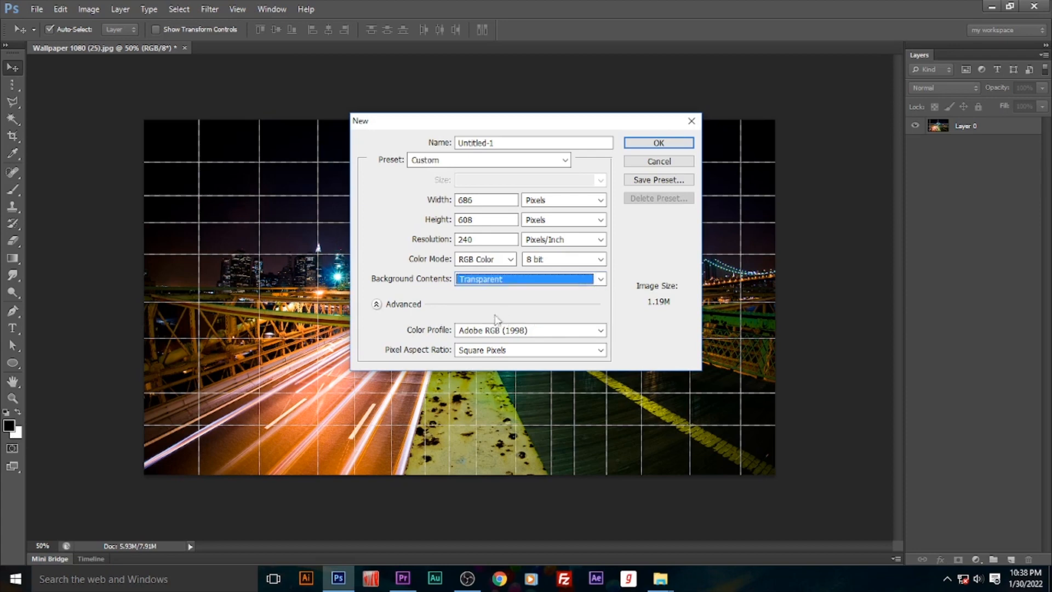
pyautogui.click(601, 281)
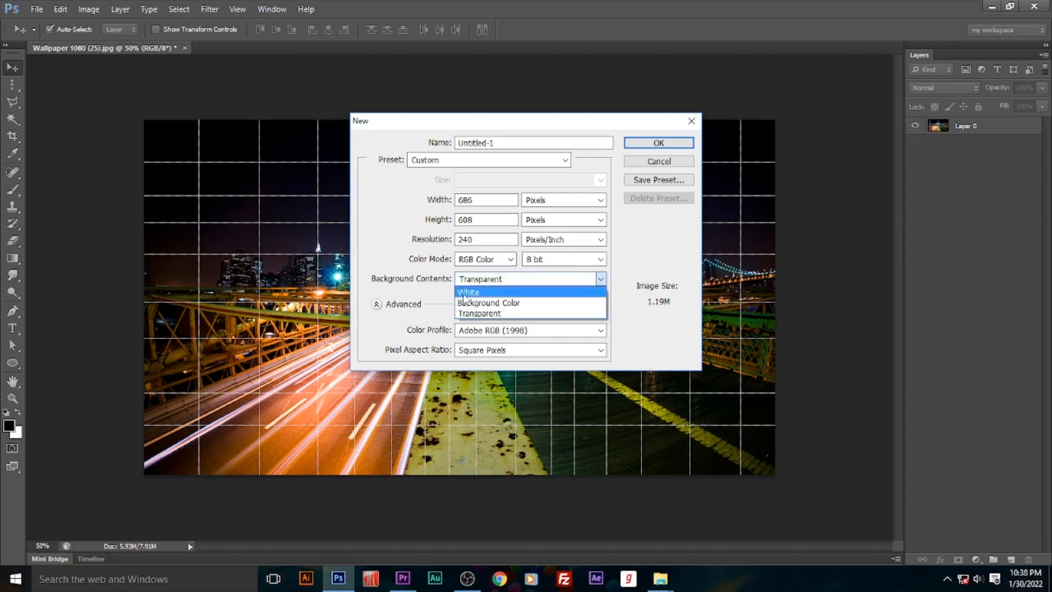
pyautogui.click(477, 292)
pyautogui.click(655, 145)
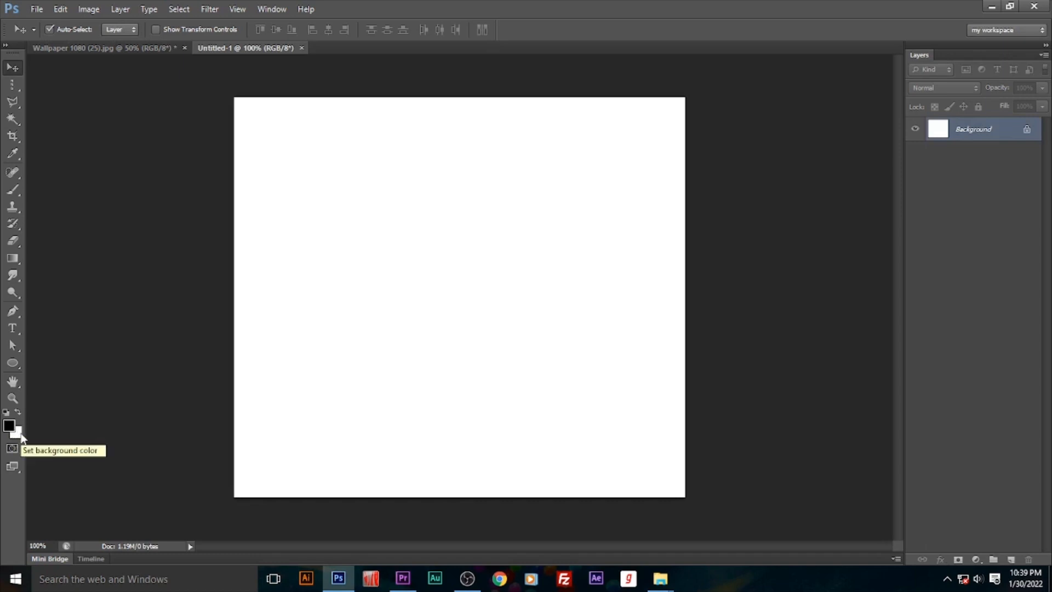
# - Set the foreground color to a bright blue in the Color Picker and return to the Move tool
pyautogui.click(8, 427)
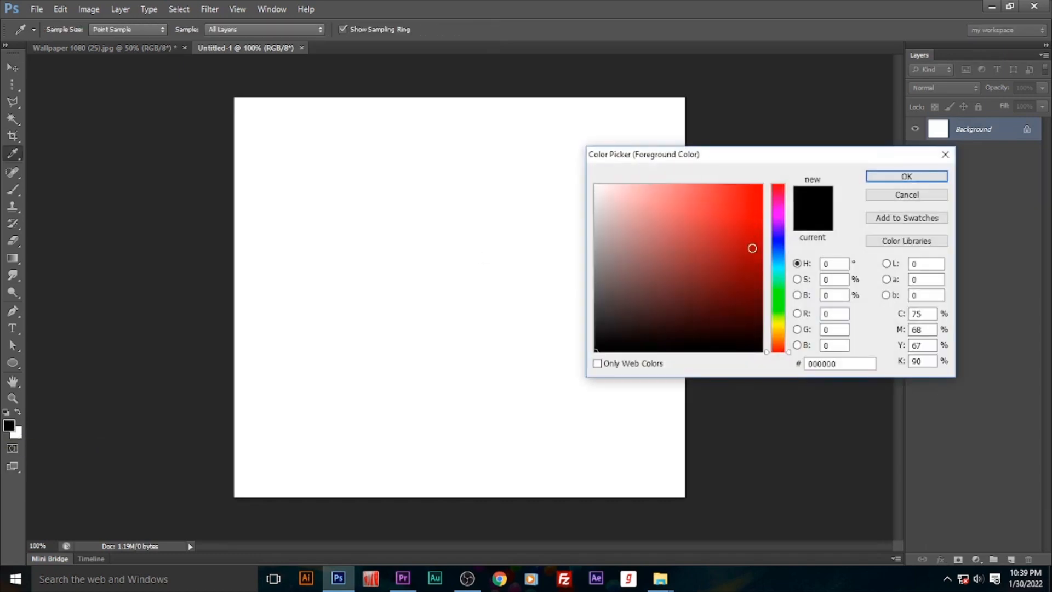
pyautogui.moveTo(773, 223); pyautogui.dragTo(763, 290)
pyautogui.moveTo(742, 252); pyautogui.dragTo(738, 196)
pyautogui.moveTo(776, 255); pyautogui.dragTo(778, 236)
pyautogui.click(748, 195)
pyautogui.click(927, 181)
pyautogui.press('v')
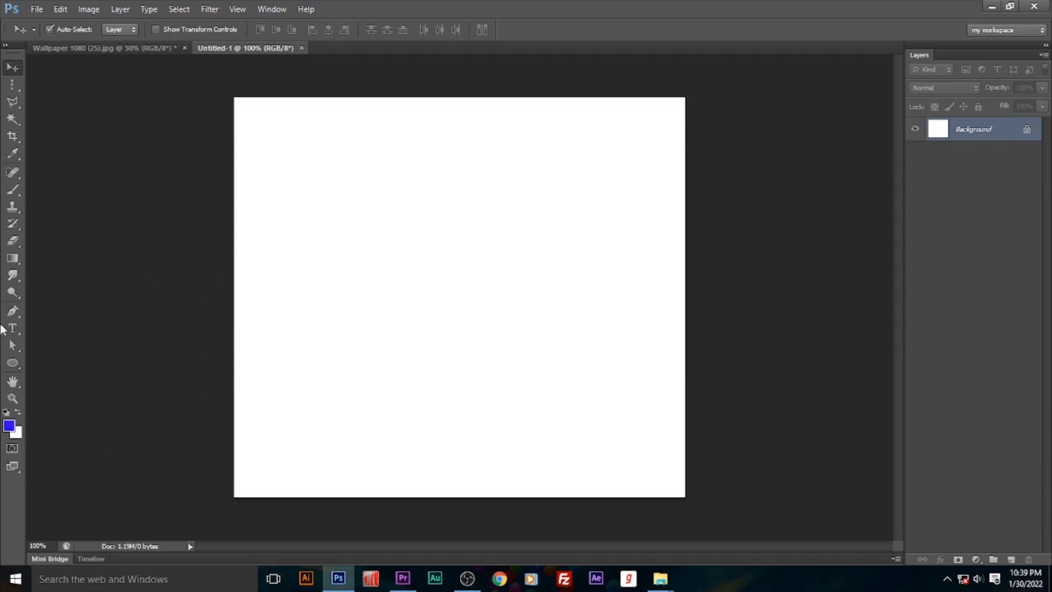
# - Fill the white canvas with the blue foreground color using the Paint Bucket tool, then undo and redo the fill
pyautogui.click(19, 278)
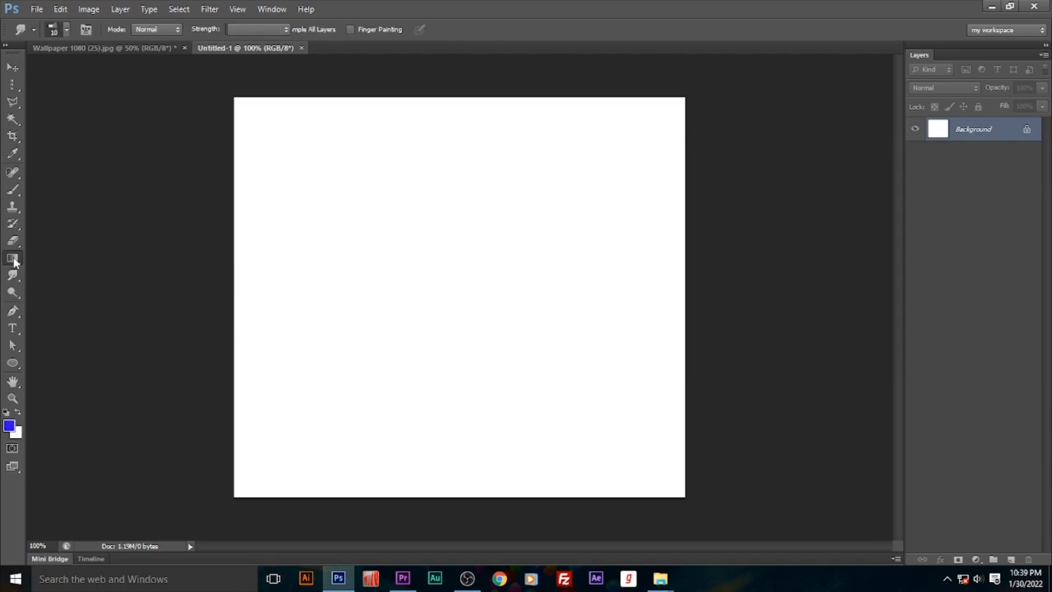
pyautogui.click(15, 260)
pyautogui.click(78, 270)
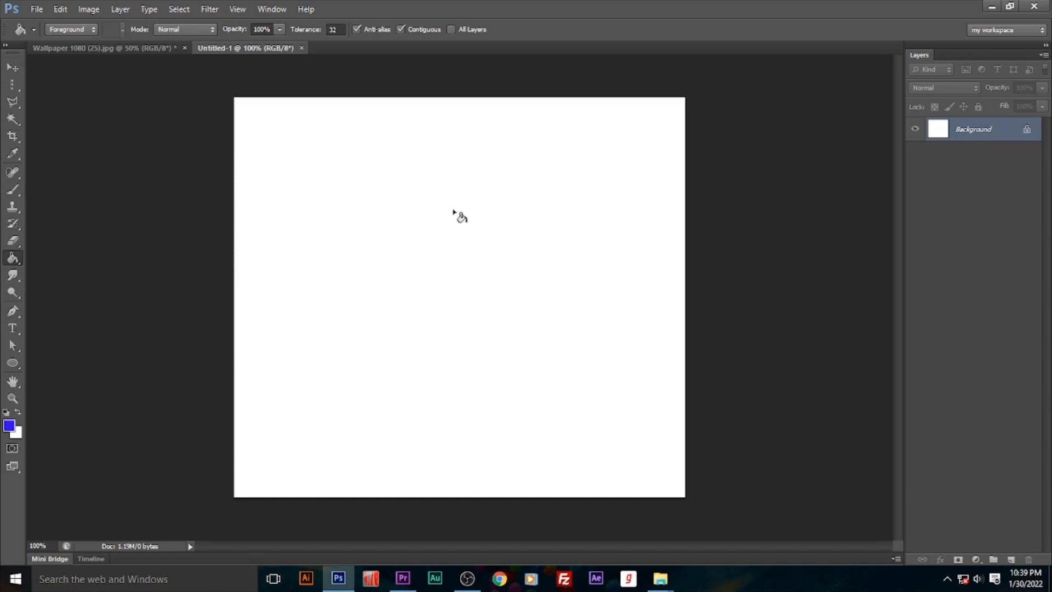
pyautogui.click(457, 214)
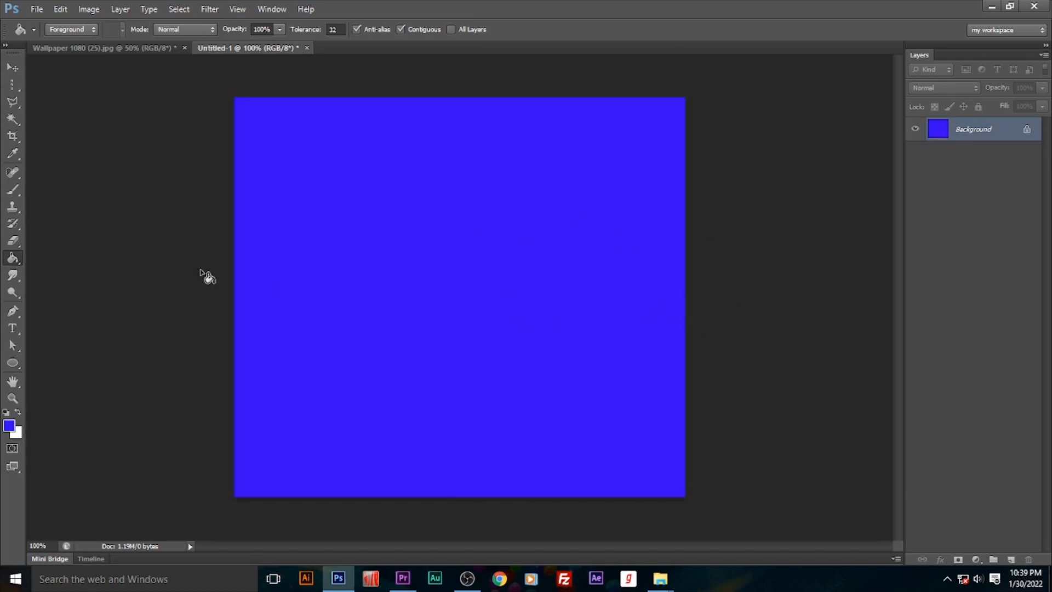
pyautogui.click(12, 67)
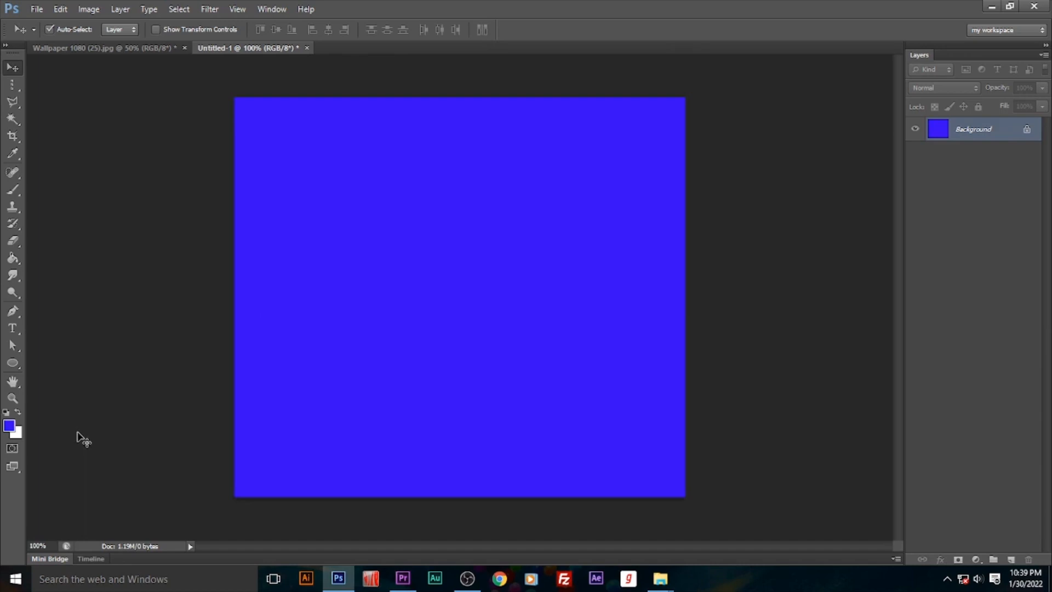
pyautogui.hotkey('ctrl', 'z')
pyautogui.hotkey('ctrl', 'z')
# - Set the background color to a bright pink in the Color Picker
pyautogui.click(17, 432)
pyautogui.click(781, 201)
pyautogui.click(732, 200)
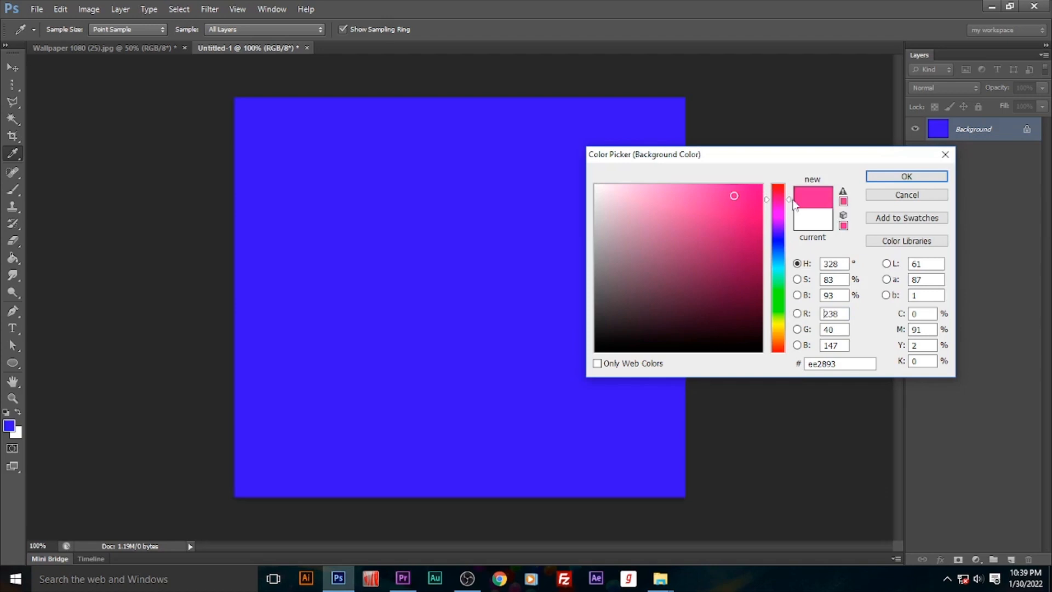
pyautogui.click(907, 177)
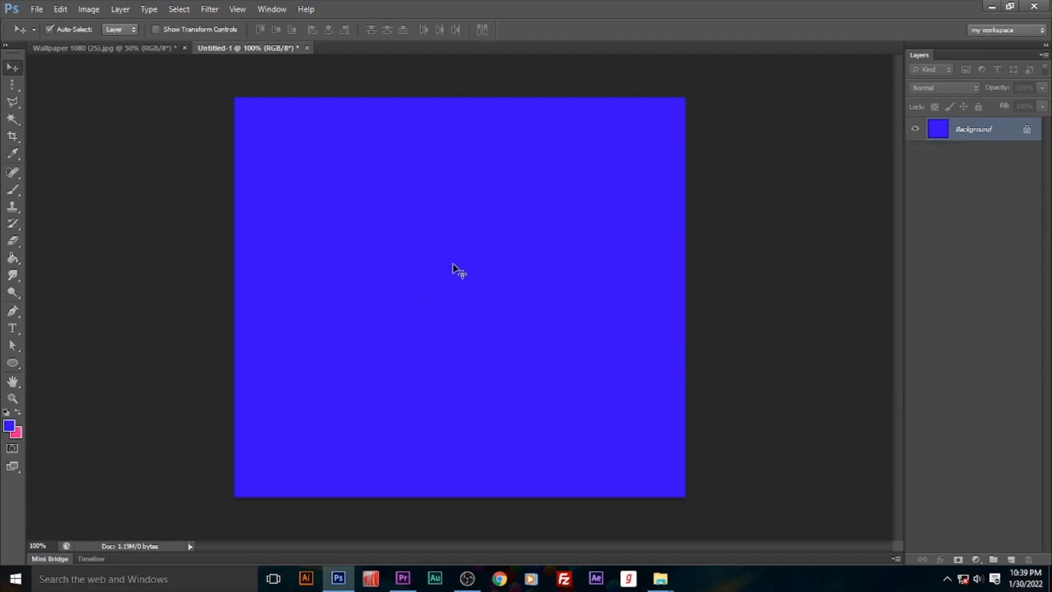
# - Fill the canvas with the pink background color, refill it with the blue foreground color, and fill it with pink again
pyautogui.hotkey('ctrl', 'BackSpace')
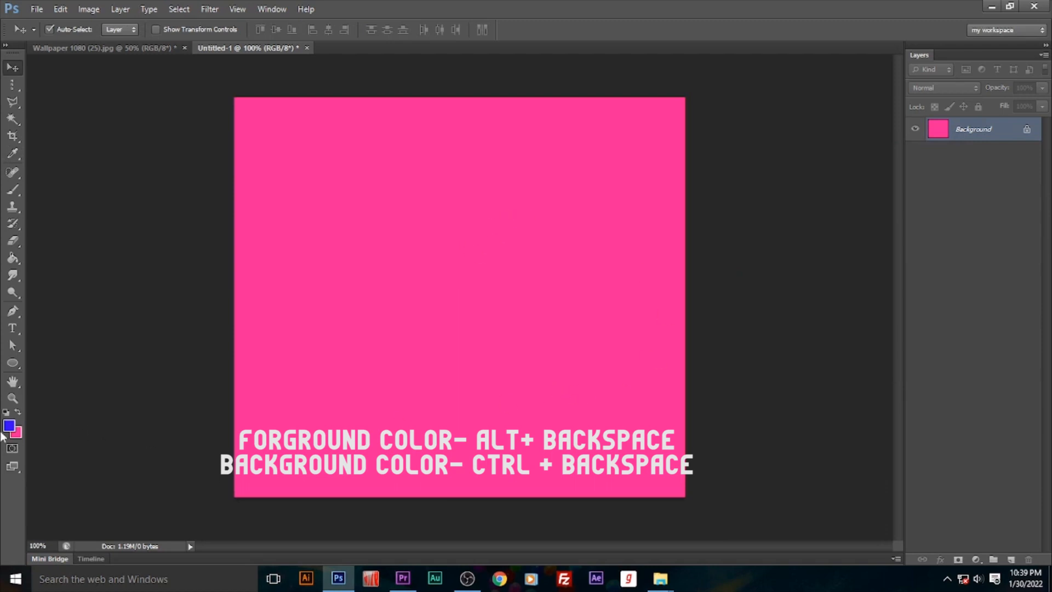
pyautogui.hotkey('alt', 'BackSpace')
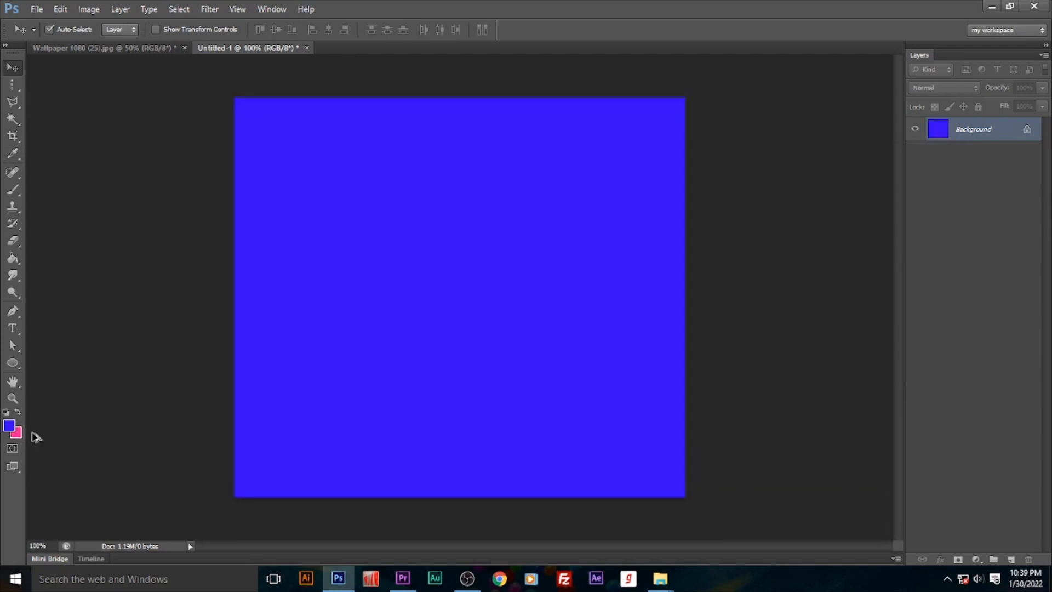
pyautogui.hotkey('ctrl', 'BackSpace')
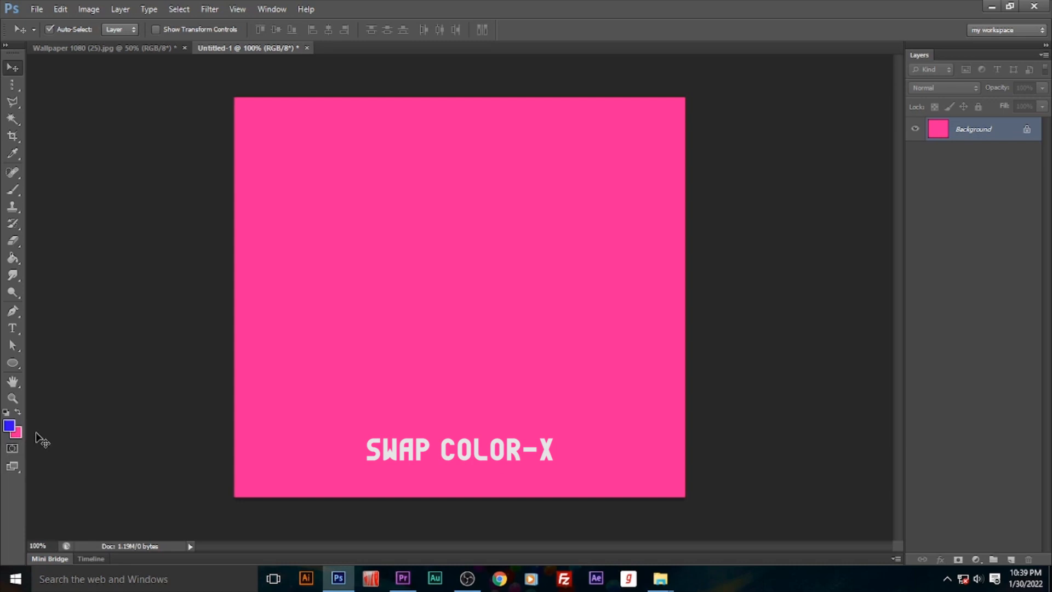
# - Swap the foreground and background colors repeatedly, filling the canvas with the blue foreground, then with pink after another swap
pyautogui.press('x')
pyautogui.press('x')
pyautogui.press('x')
pyautogui.press('x')
pyautogui.hotkey('alt', 'BackSpace')
pyautogui.press('x')
pyautogui.press('alt')
pyautogui.hotkey('alt', 'BackSpace')
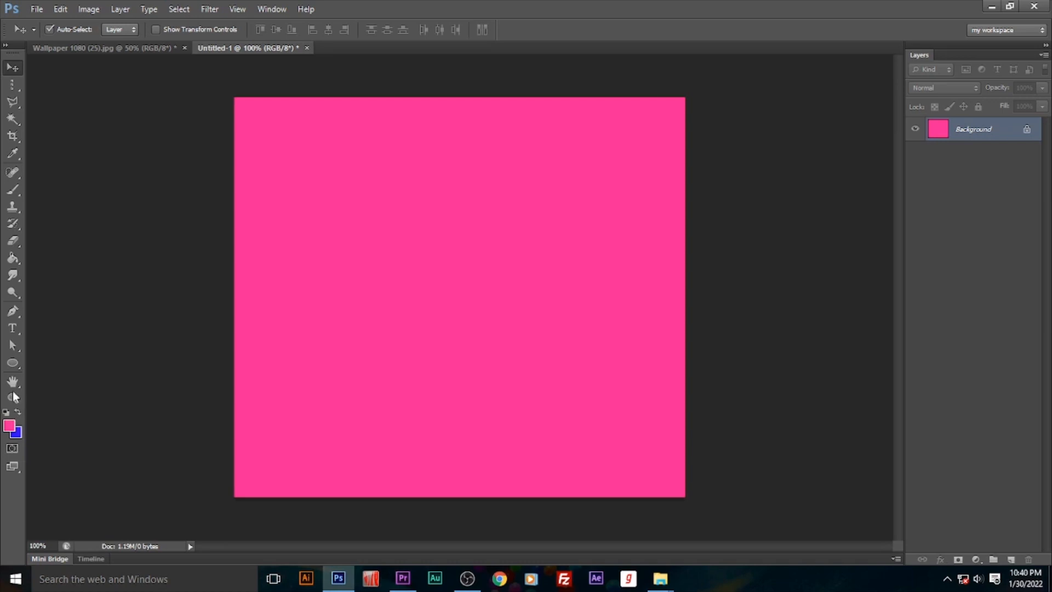
# - Swap the colors to make blue the foreground, fill the canvas with the Paint Bucket tool and return to the Move tool
pyautogui.click(12, 258)
pyautogui.click(55, 271)
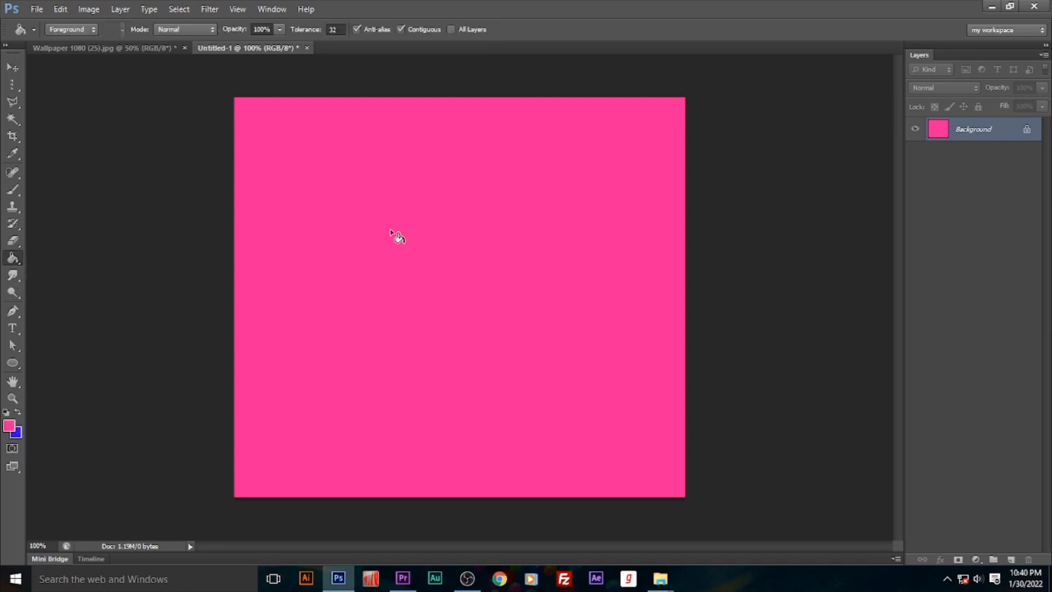
pyautogui.press('x')
pyautogui.click(390, 229)
pyautogui.press('v')
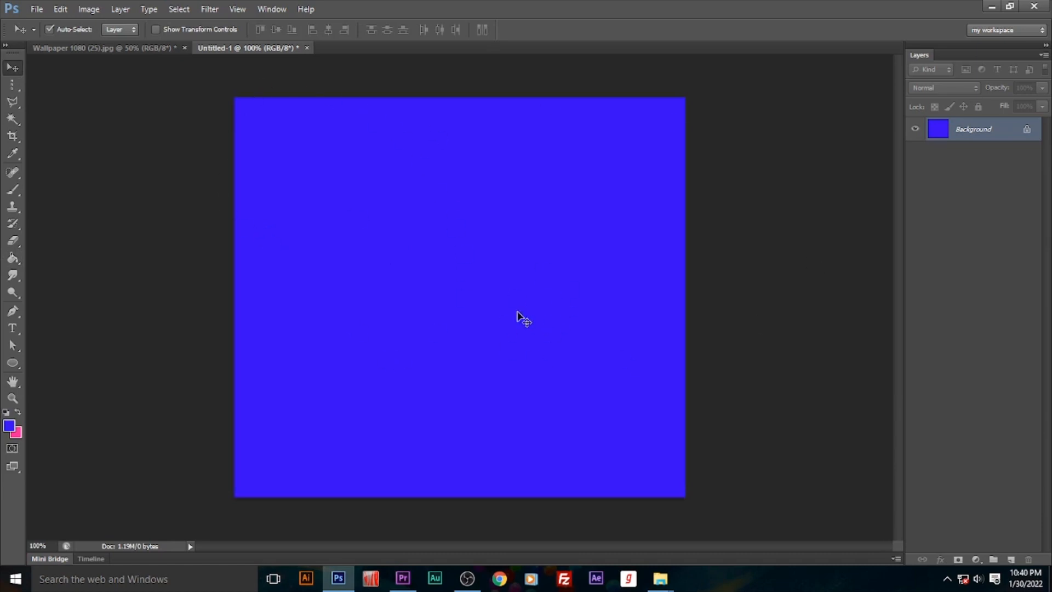
# - Open the image 351868782 from the actress folder
pyautogui.click(36, 9)
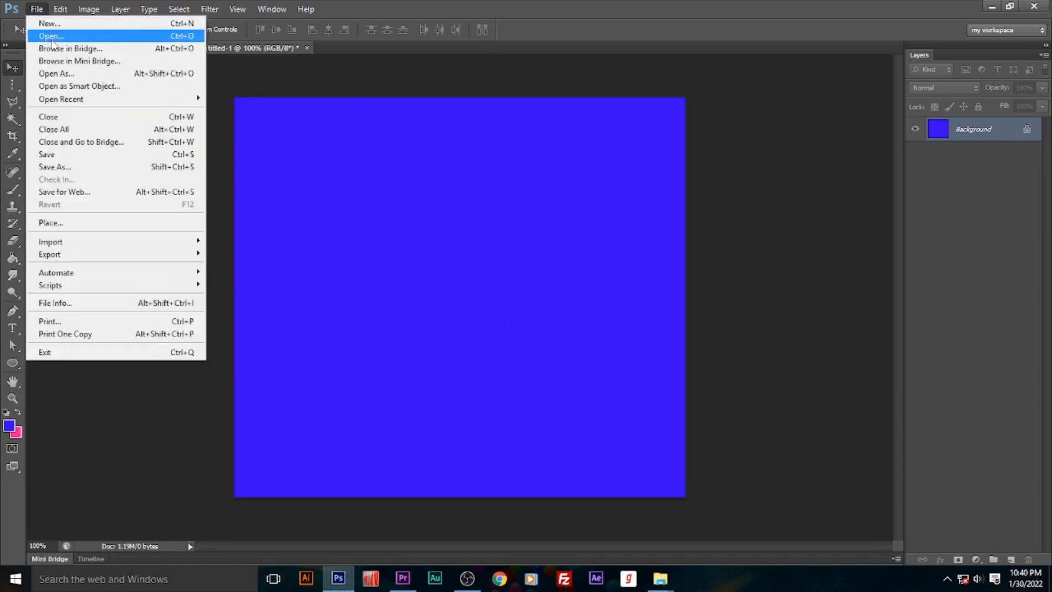
pyautogui.click(52, 37)
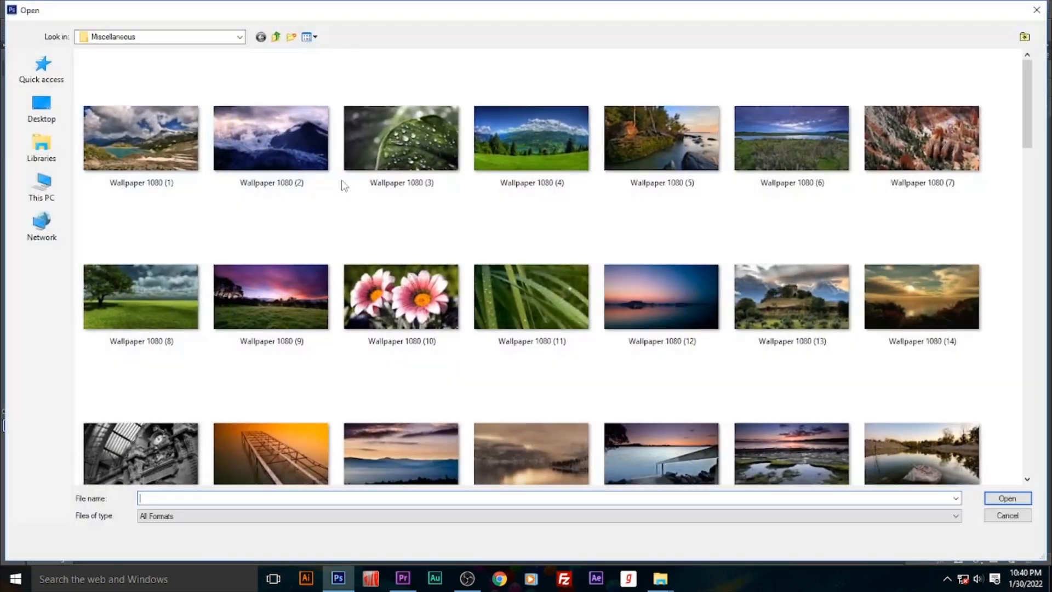
pyautogui.click(275, 38)
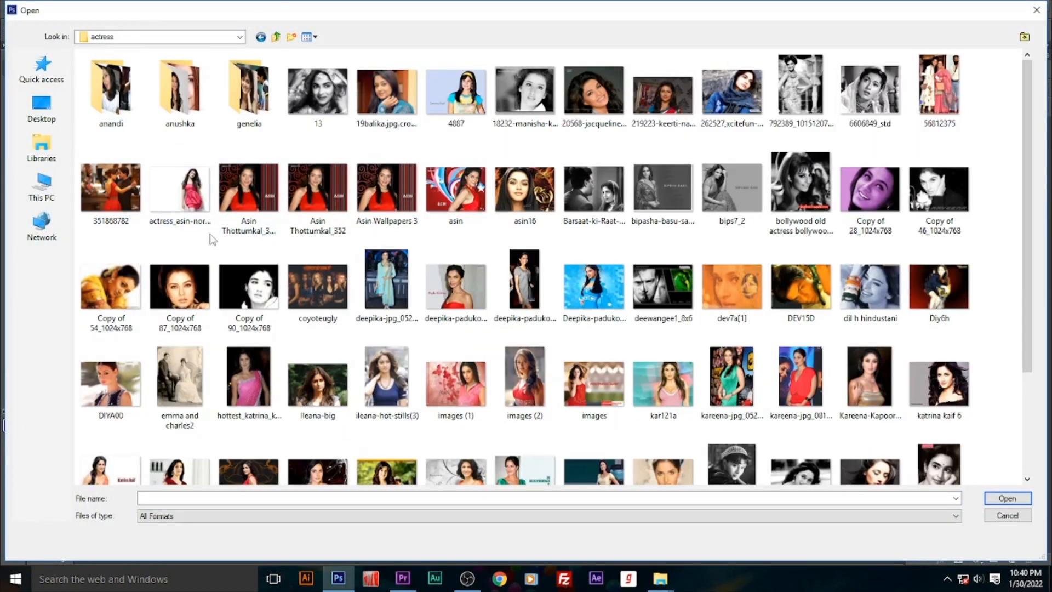
pyautogui.click(113, 191)
pyautogui.doubleClick(110, 189)
# - Draw a circular selection around the dancing couple's upper bodies with the Elliptical Marquee tool and adjust its position
pyautogui.press('m')
pyautogui.moveTo(396, 109); pyautogui.dragTo(766, 395)
pyautogui.moveTo(567, 301); pyautogui.dragTo(568, 278)
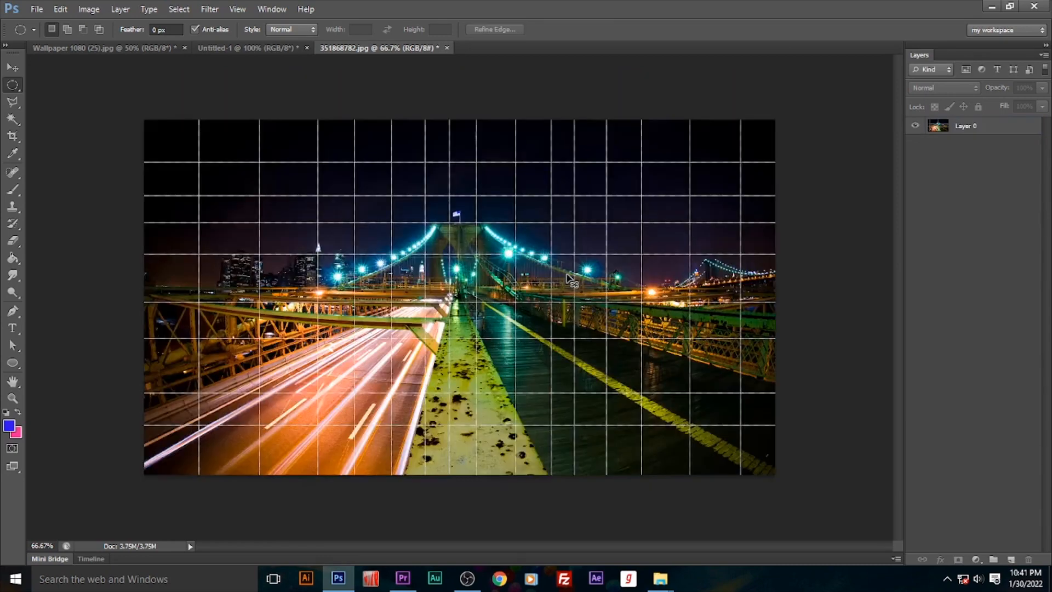
# - Copy the circular selection into the blue Untitled-1 document as a new layer and switch to the Move tool
pyautogui.hotkey('ctrl', 'Tab')
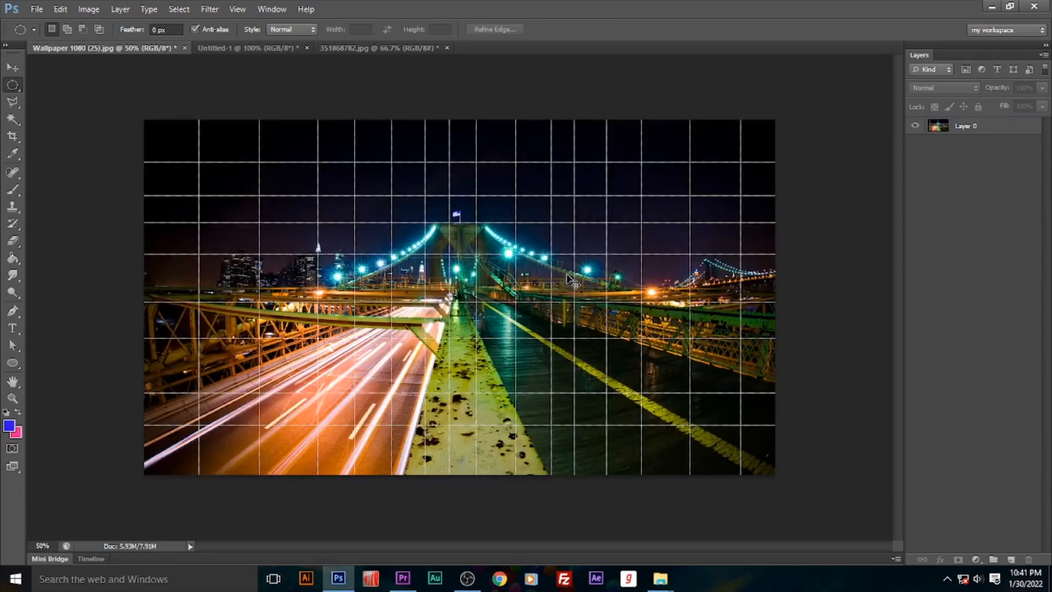
pyautogui.hotkey('ctrl', 'Tab')
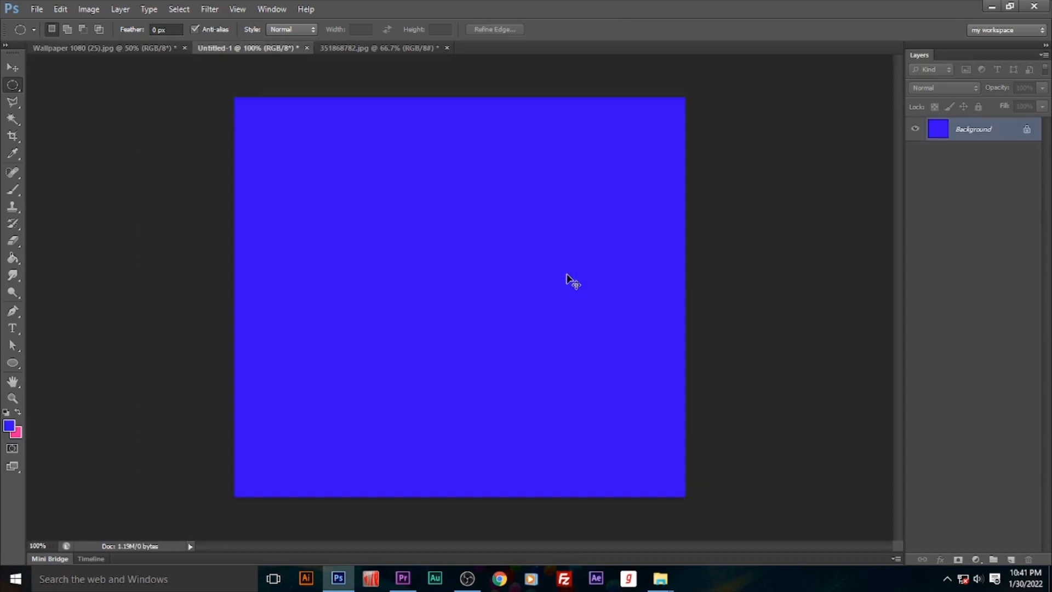
pyautogui.hotkey('ctrl', 'v')
pyautogui.click(10, 68)
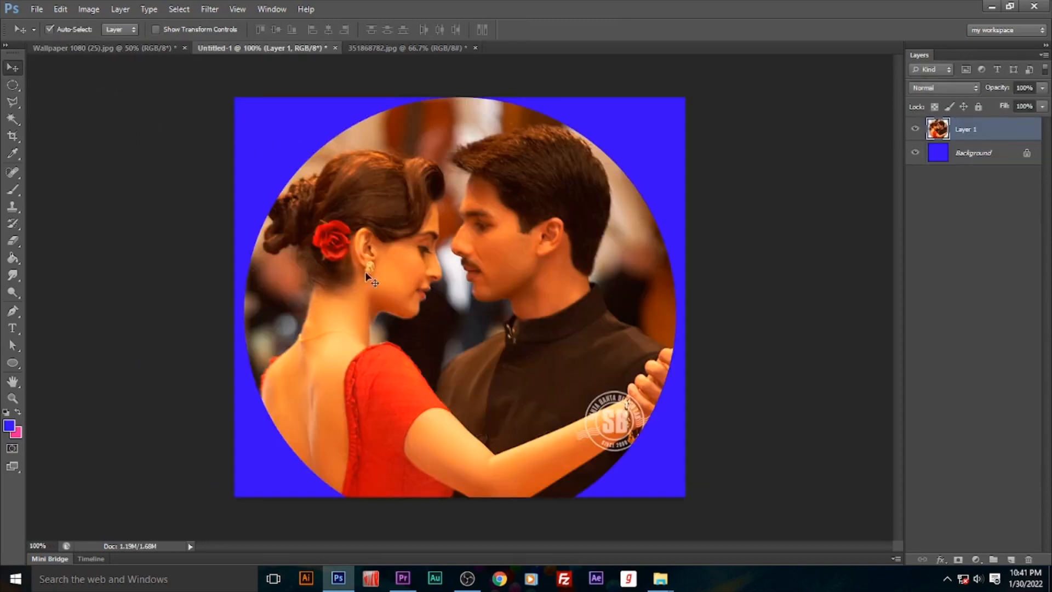
# - Scale the pasted circular photo to about 63% with Free Transform and position it near the center of the blue canvas
pyautogui.hotkey('ctrl', 't')
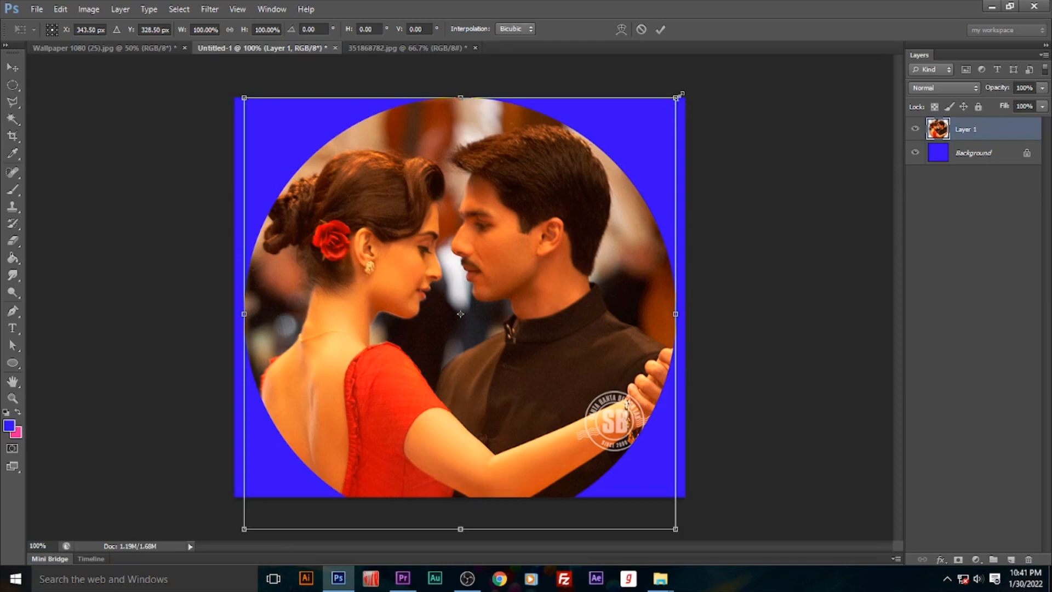
pyautogui.moveTo(682, 95); pyautogui.dragTo(607, 174)
pyautogui.moveTo(579, 337); pyautogui.dragTo(588, 316)
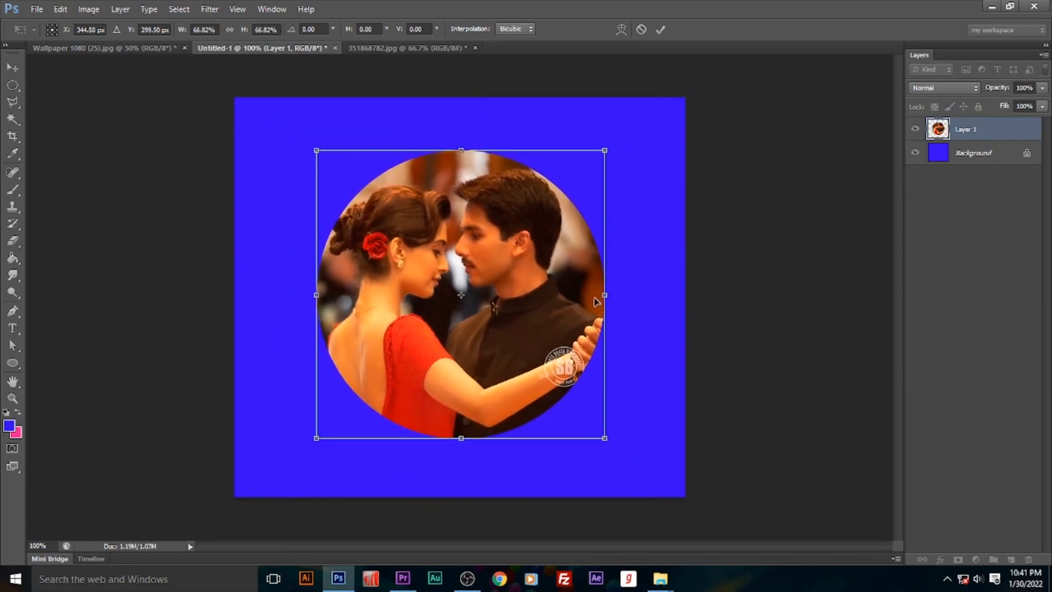
pyautogui.moveTo(609, 153); pyautogui.dragTo(602, 163)
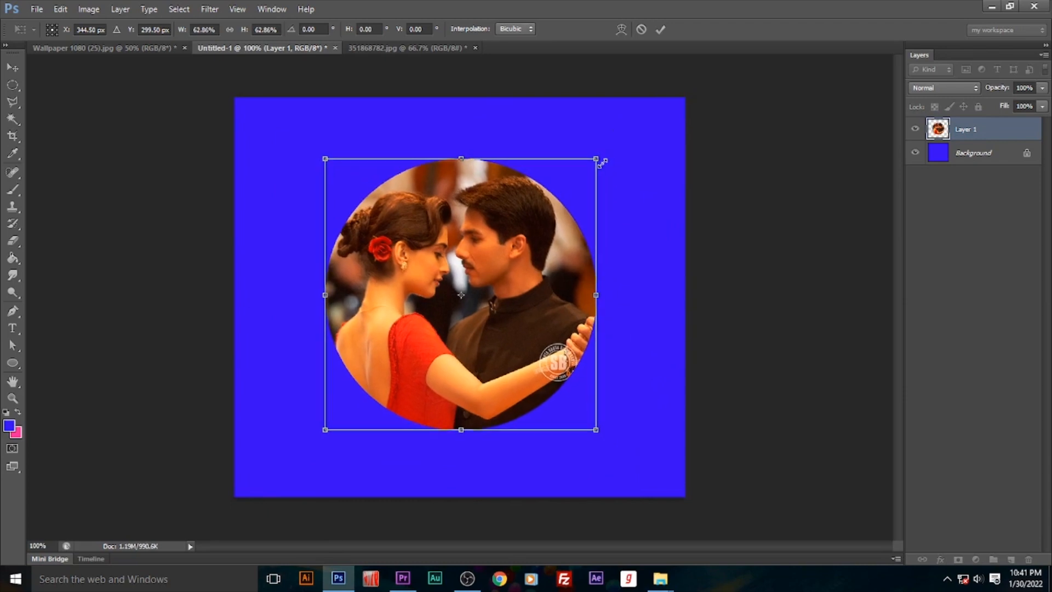
pyautogui.press('Return')
pyautogui.moveTo(537, 303); pyautogui.dragTo(521, 353)
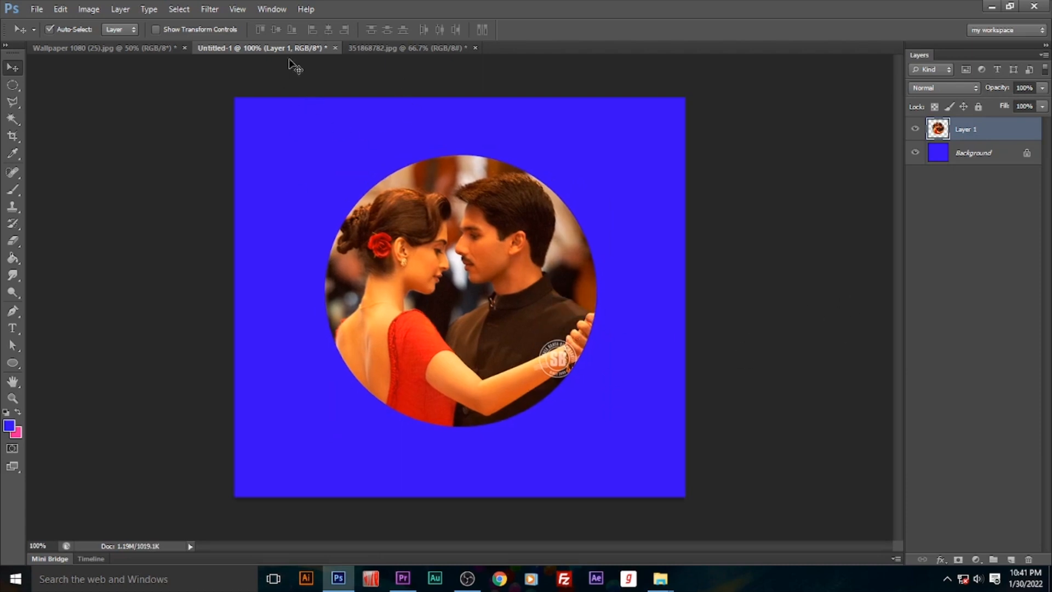
# - Open the image Sonam Kapoor_1474 from the actress folder
pyautogui.click(119, 47)
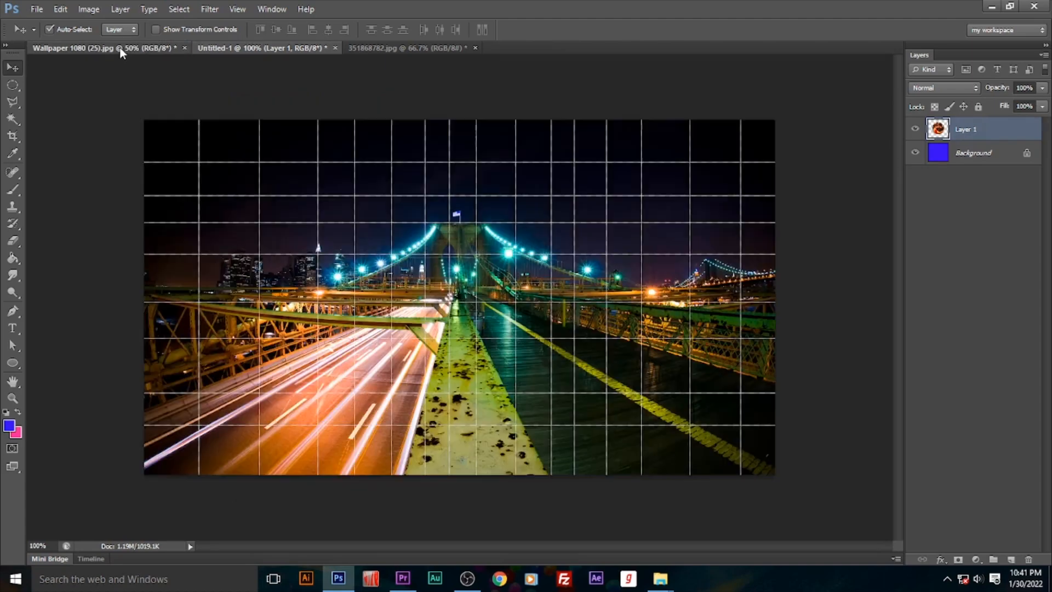
pyautogui.click(378, 48)
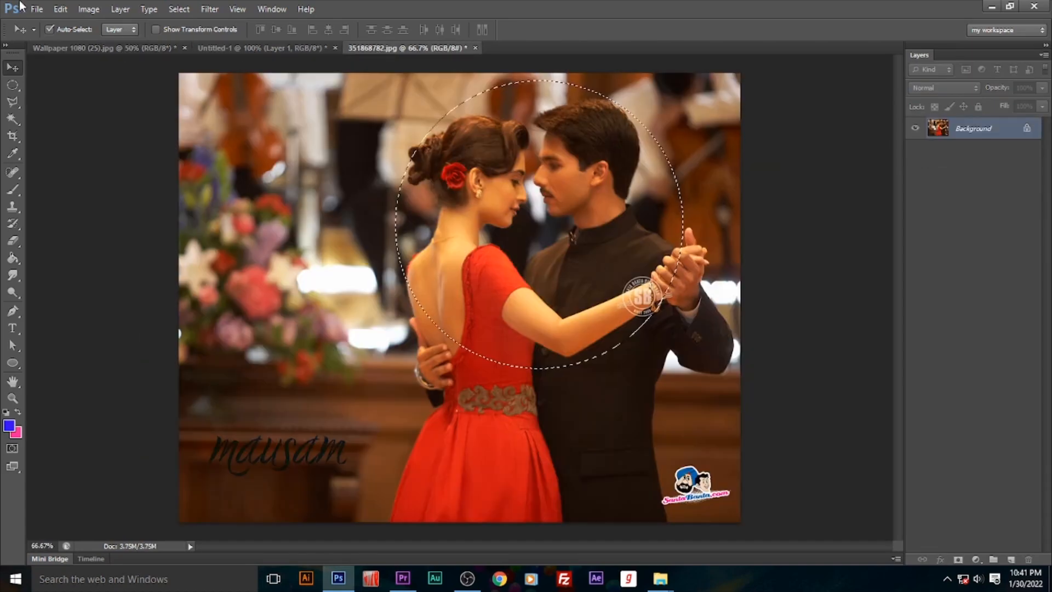
pyautogui.click(35, 9)
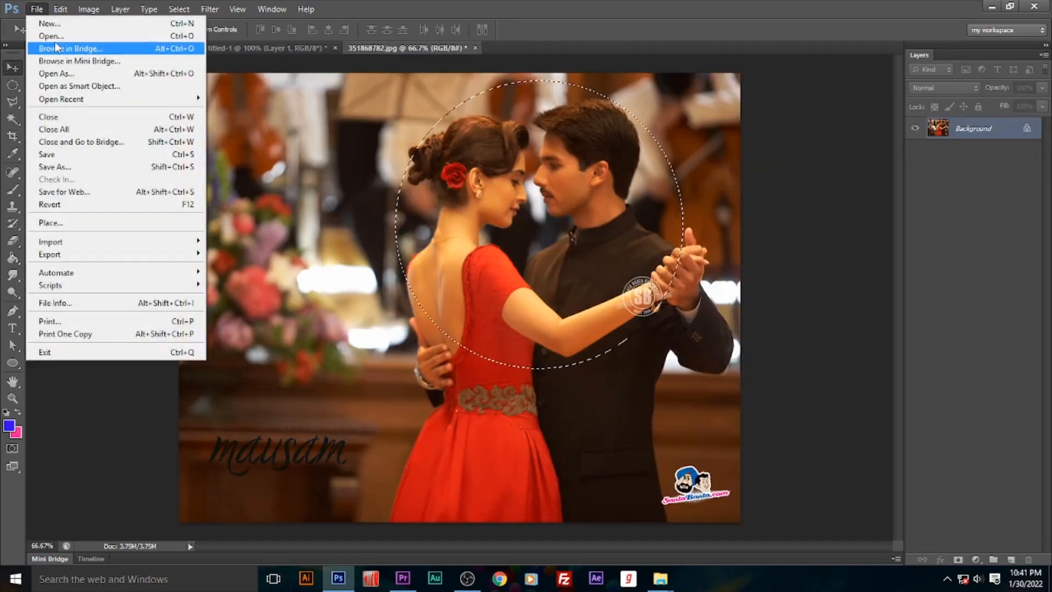
pyautogui.click(55, 41)
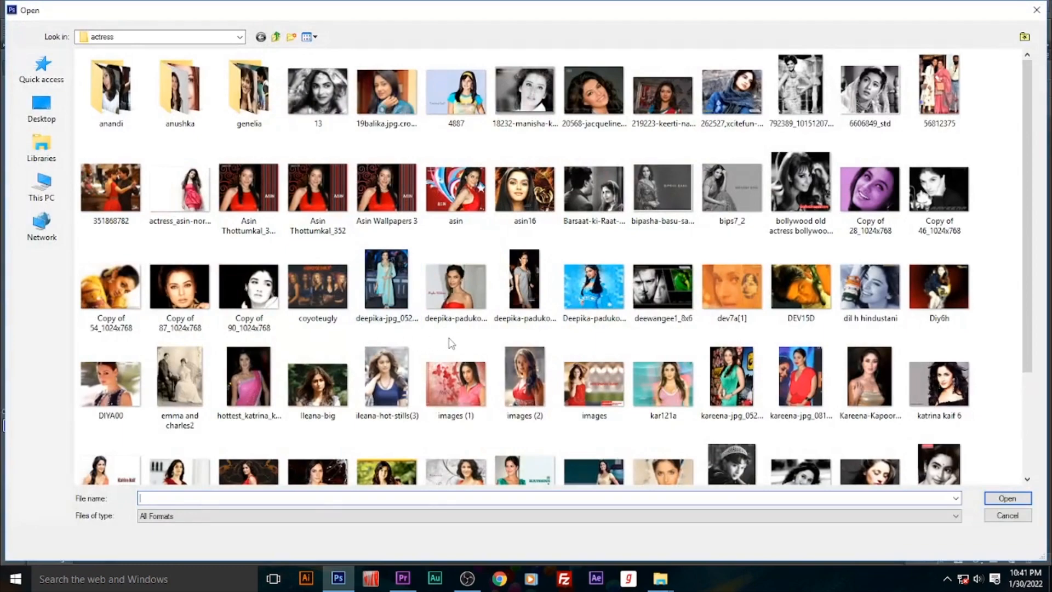
pyautogui.scroll(-3, 451, 344)
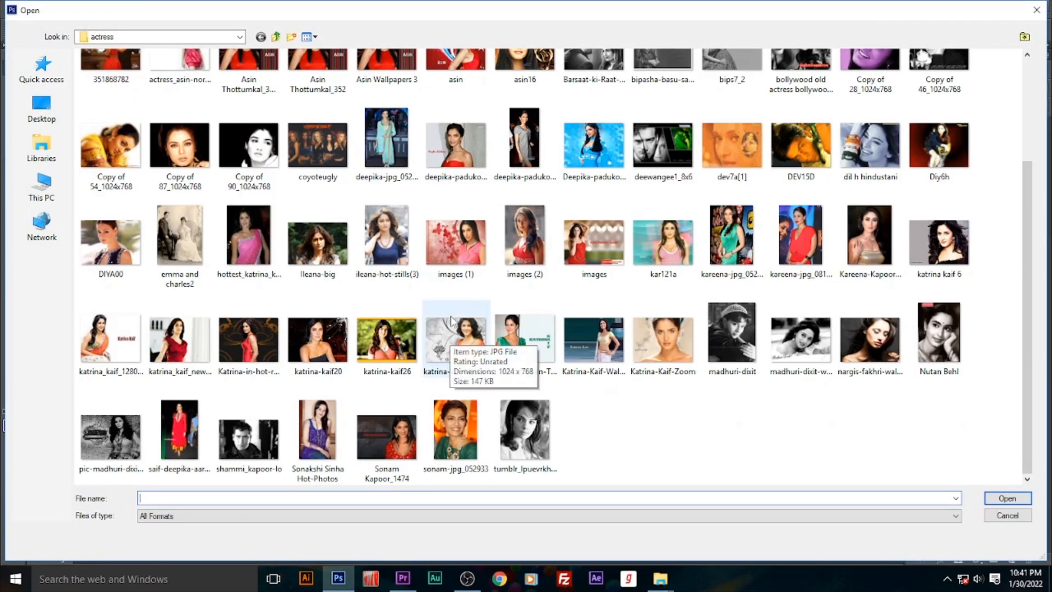
pyautogui.click(396, 439)
pyautogui.doubleClick(395, 435)
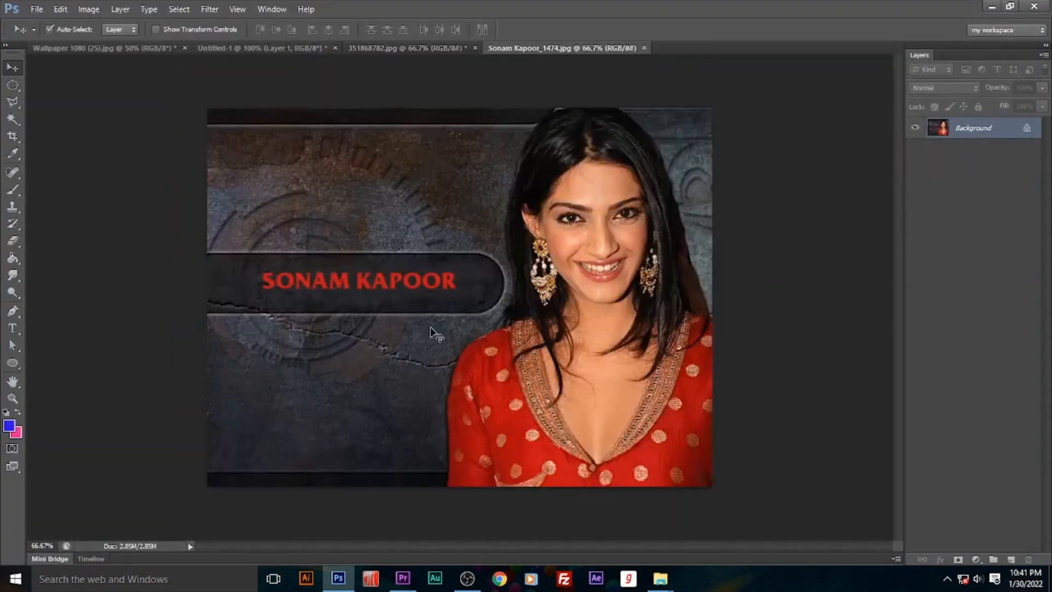
# - Draw a rectangular selection around the woman's head and torso with the Rectangular Marquee tool and adjust its position
pyautogui.click(12, 84)
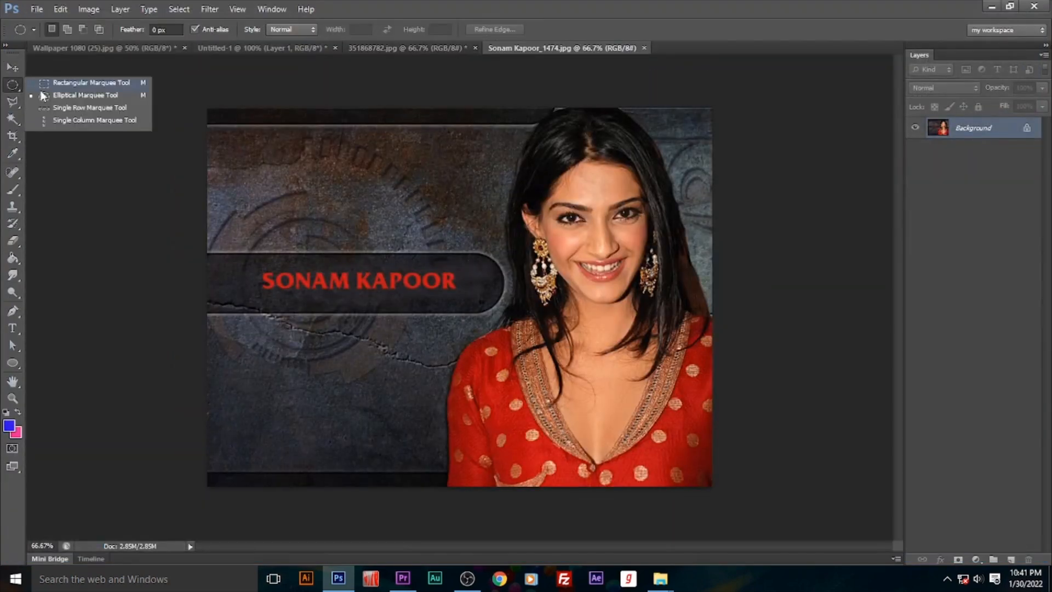
pyautogui.click(63, 82)
pyautogui.moveTo(503, 123); pyautogui.dragTo(697, 486)
pyautogui.moveTo(682, 287); pyautogui.dragTo(680, 280)
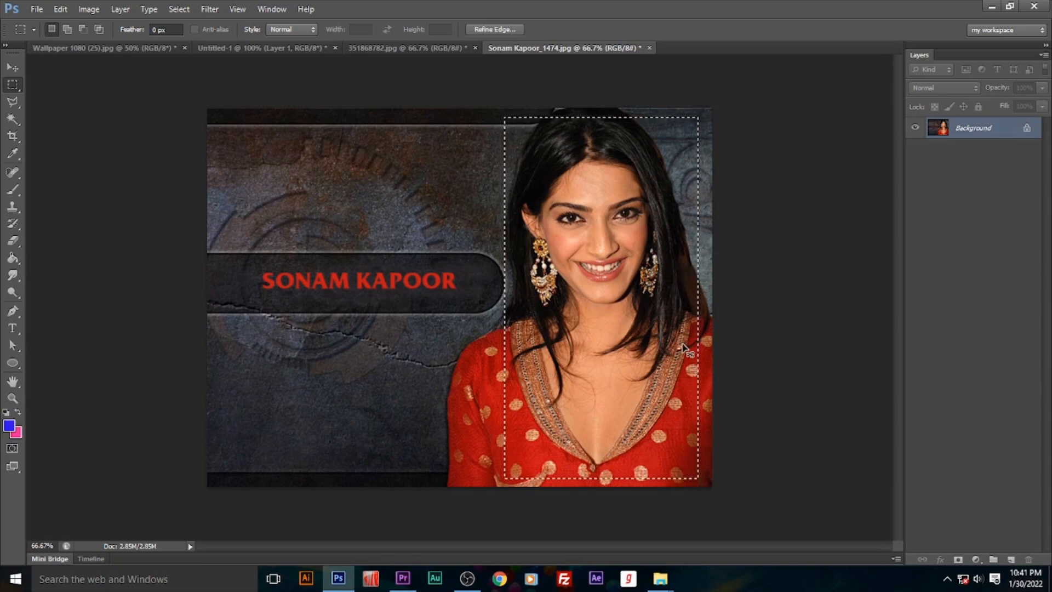
# - Copy the rectangular selection into the Untitled-1 document as a new layer and switch to the Move tool
pyautogui.hotkey('ctrl', 'Tab')
pyautogui.hotkey('ctrl', 'Tab')
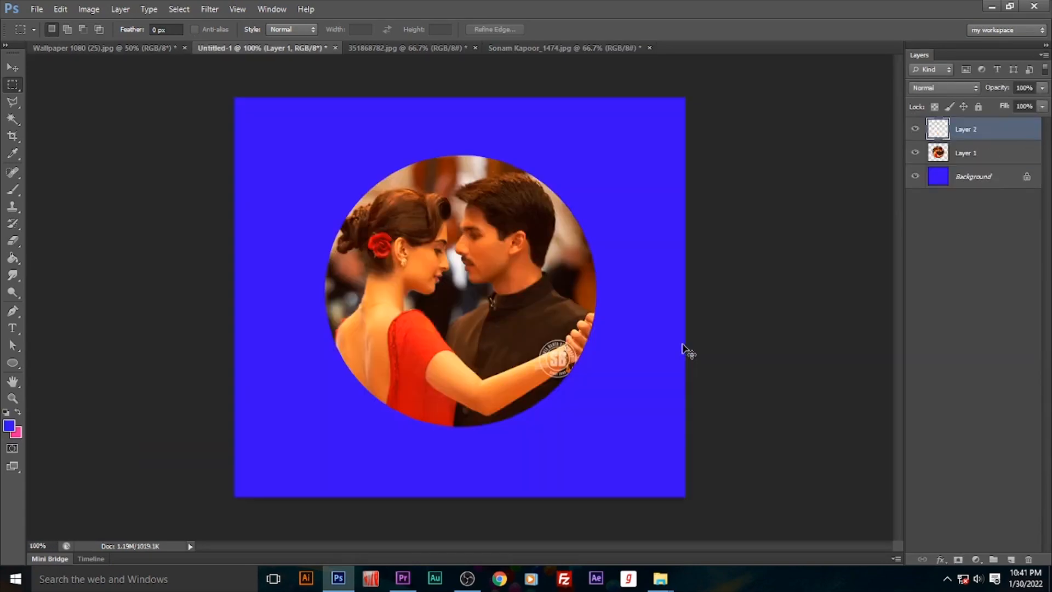
pyautogui.hotkey('ctrl', 'v')
pyautogui.click(13, 69)
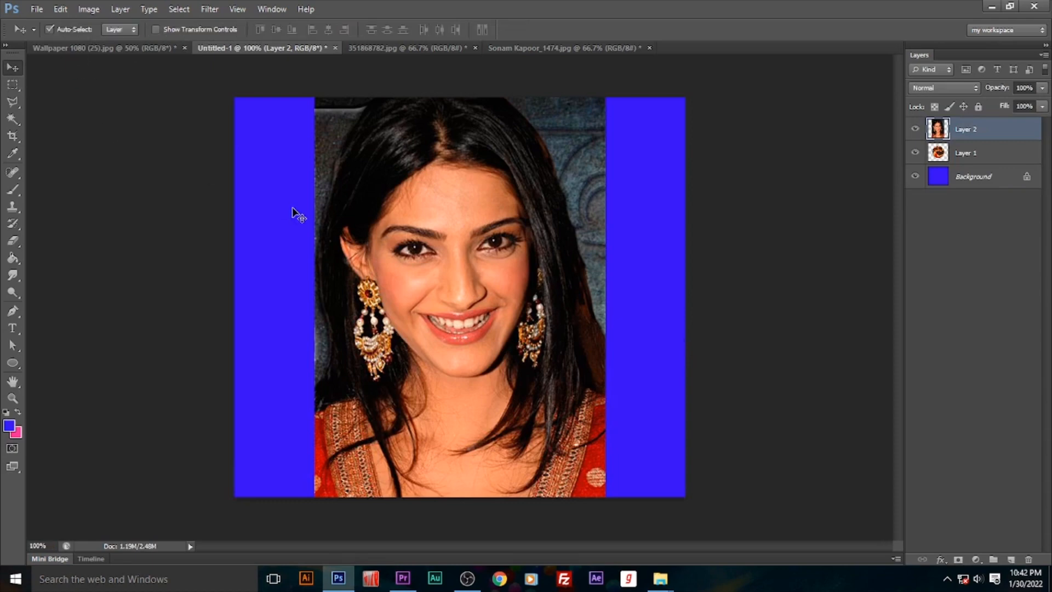
# - Scale down the pasted portrait with Free Transform and arrange it on the canvas's left side, partly overlapping the circular photo
pyautogui.hotkey('ctrl', 't')
pyautogui.moveTo(605, 97); pyautogui.dragTo(542, 218)
pyautogui.press('Return')
pyautogui.moveTo(468, 379); pyautogui.dragTo(341, 317)
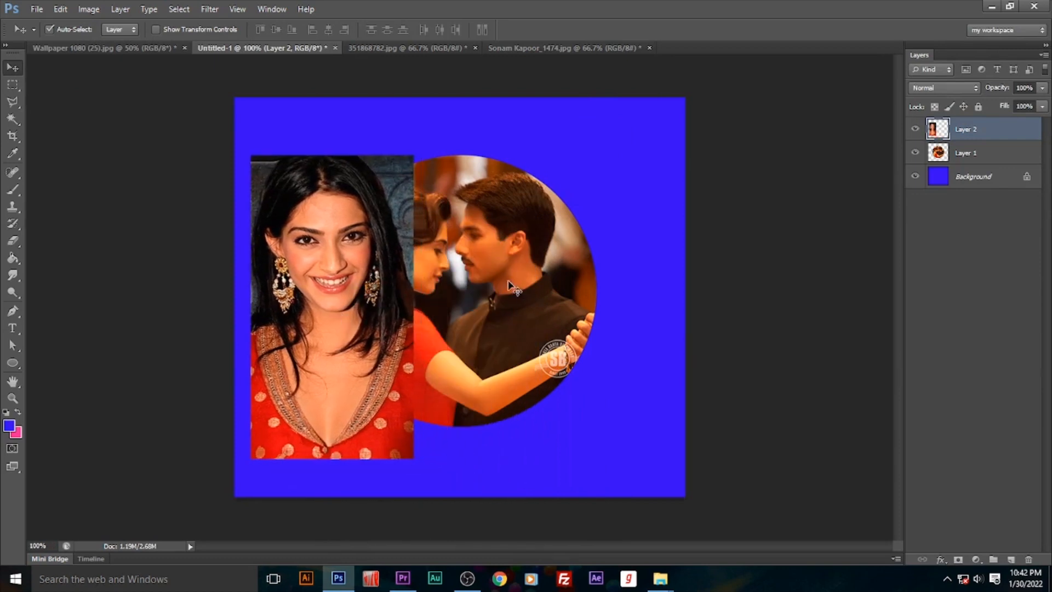
pyautogui.moveTo(510, 285); pyautogui.dragTo(516, 301)
pyautogui.moveTo(392, 310); pyautogui.dragTo(392, 277)
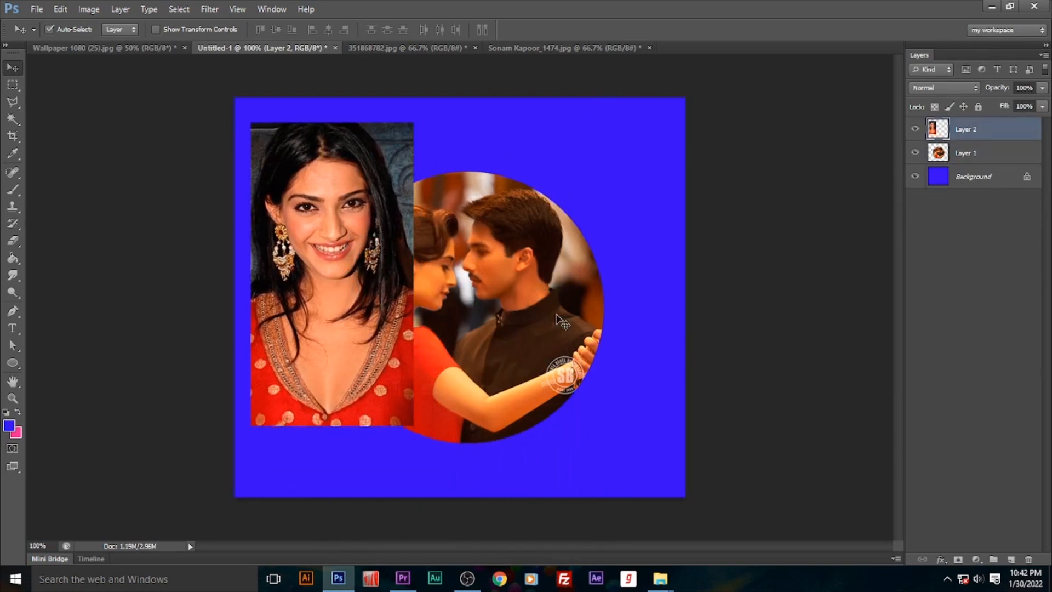
pyautogui.moveTo(556, 318); pyautogui.dragTo(570, 316)
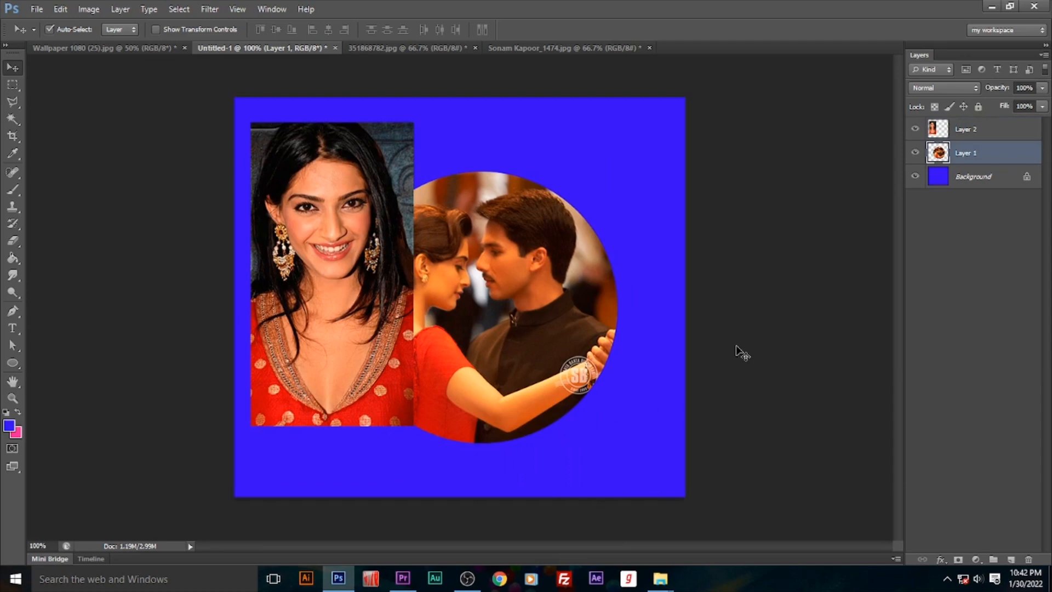
# - Bring Layer 1 above Layer 2, then alternate sending it backward and bringing it forward, ending with it on top
pyautogui.moveTo(979, 153); pyautogui.dragTo(971, 129)
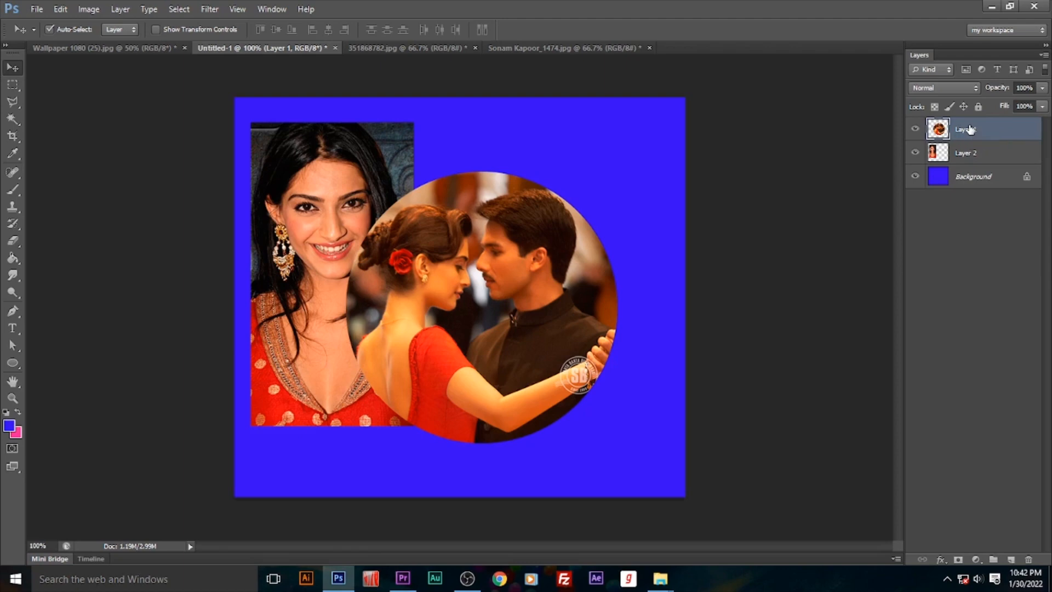
pyautogui.hotkey('ctrl', '[')
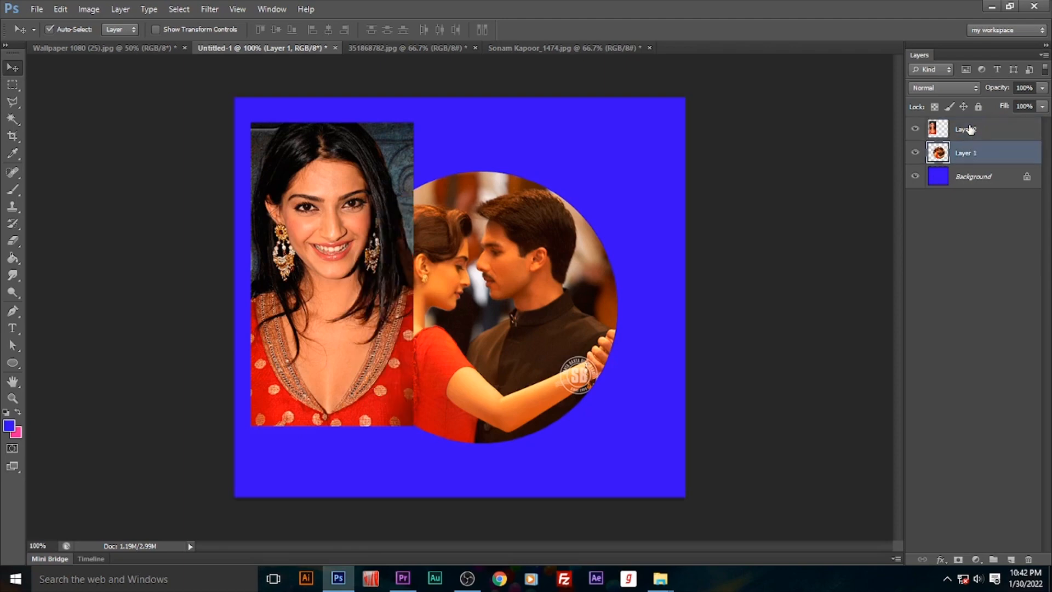
pyautogui.hotkey('ctrl', ']')
pyautogui.hotkey('ctrl', '[')
pyautogui.hotkey('ctrl', ']')
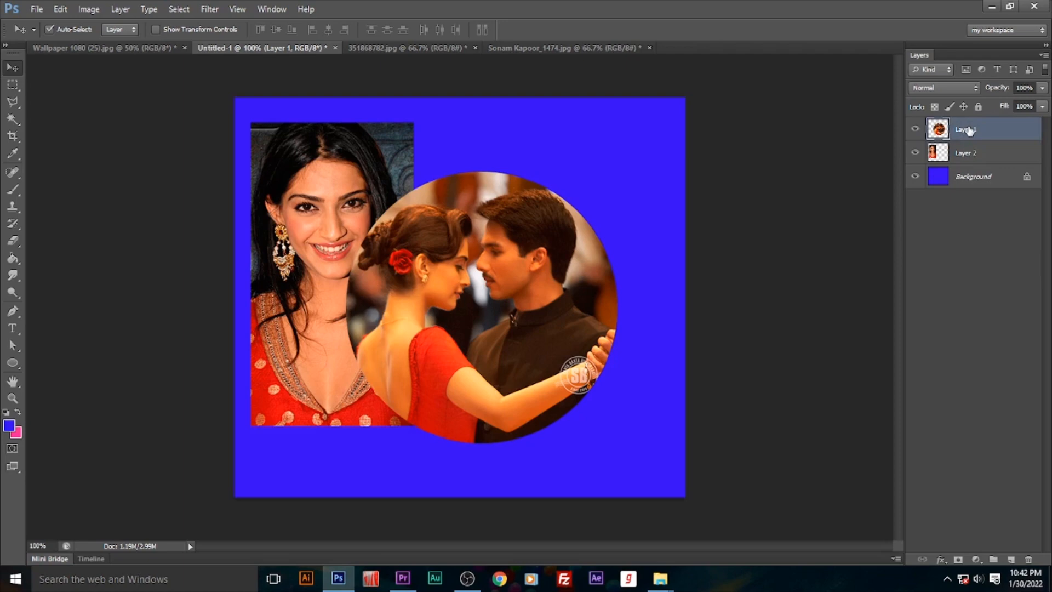
pyautogui.hotkey('ctrl', '[')
pyautogui.hotkey('ctrl', ']')
# - Reposition the circular photo and the portrait so the circle overlaps only the portrait's right edge
pyautogui.moveTo(472, 330); pyautogui.dragTo(496, 308)
pyautogui.moveTo(334, 351); pyautogui.dragTo(326, 377)
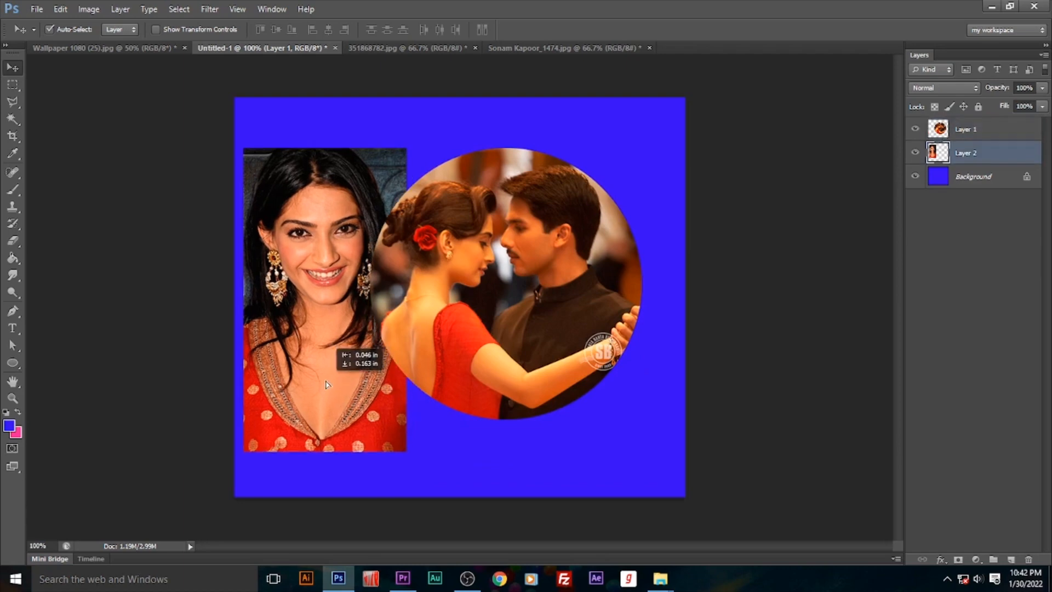
pyautogui.moveTo(500, 352); pyautogui.dragTo(490, 352)
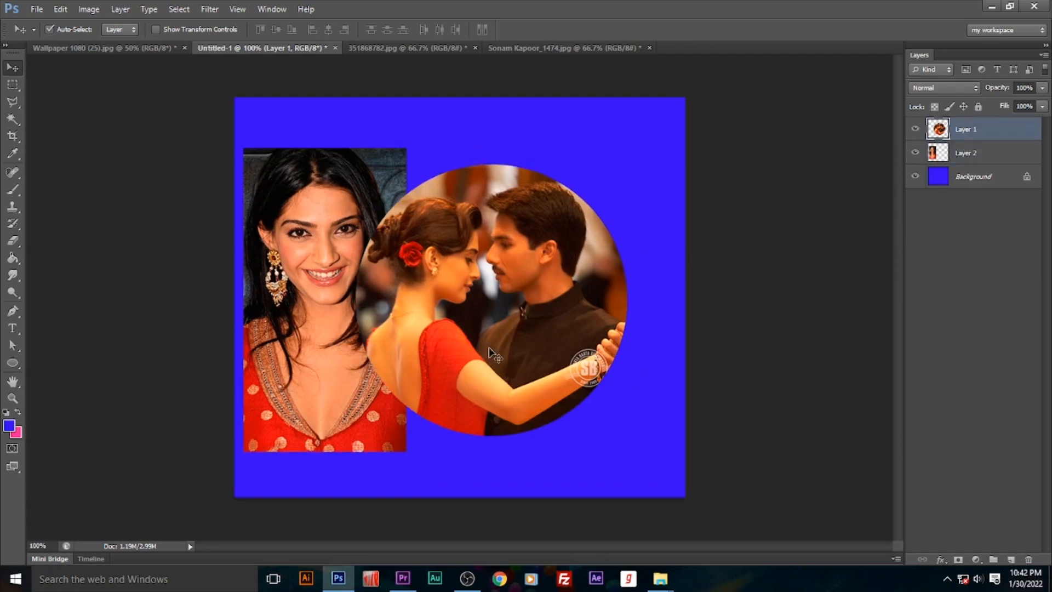
# - Scale the circular photo down slightly with Free Transform and shift both photos a little to the left
pyautogui.hotkey('ctrl', 't')
pyautogui.moveTo(629, 165); pyautogui.dragTo(623, 172)
pyautogui.press('Return')
pyautogui.moveTo(505, 331); pyautogui.dragTo(491, 330)
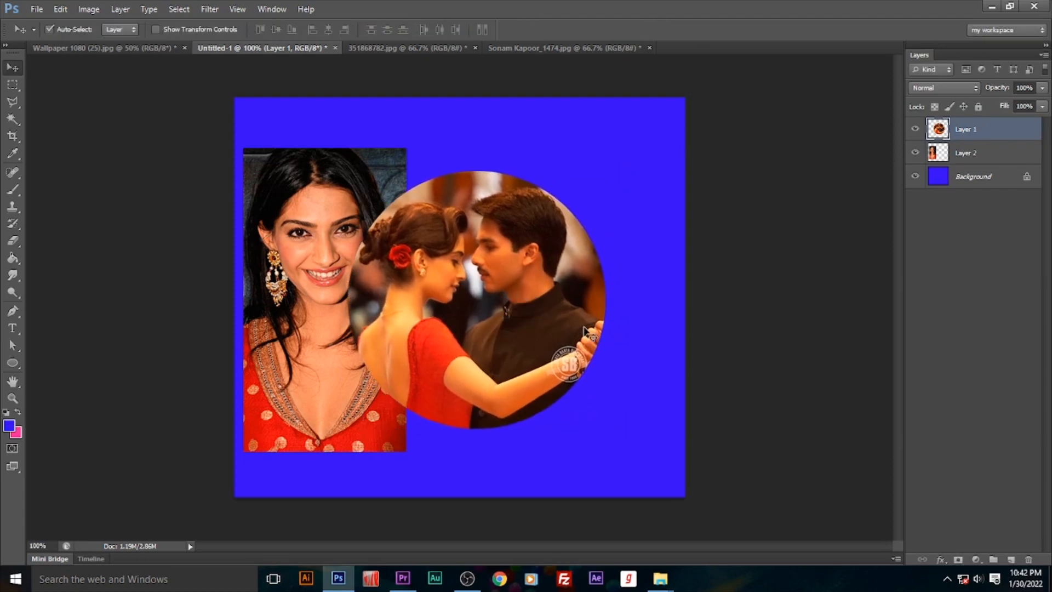
pyautogui.moveTo(312, 335); pyautogui.dragTo(309, 334)
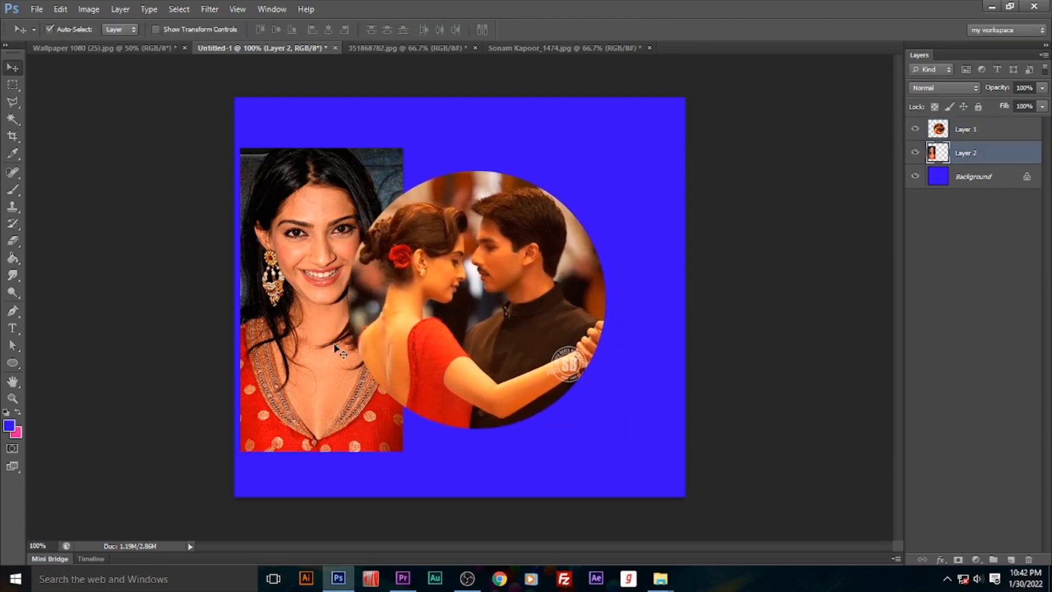
# - Create a new layer, fill a full-width rectangular band behind the photos' height with the pink background color, and deselect
pyautogui.click(637, 425)
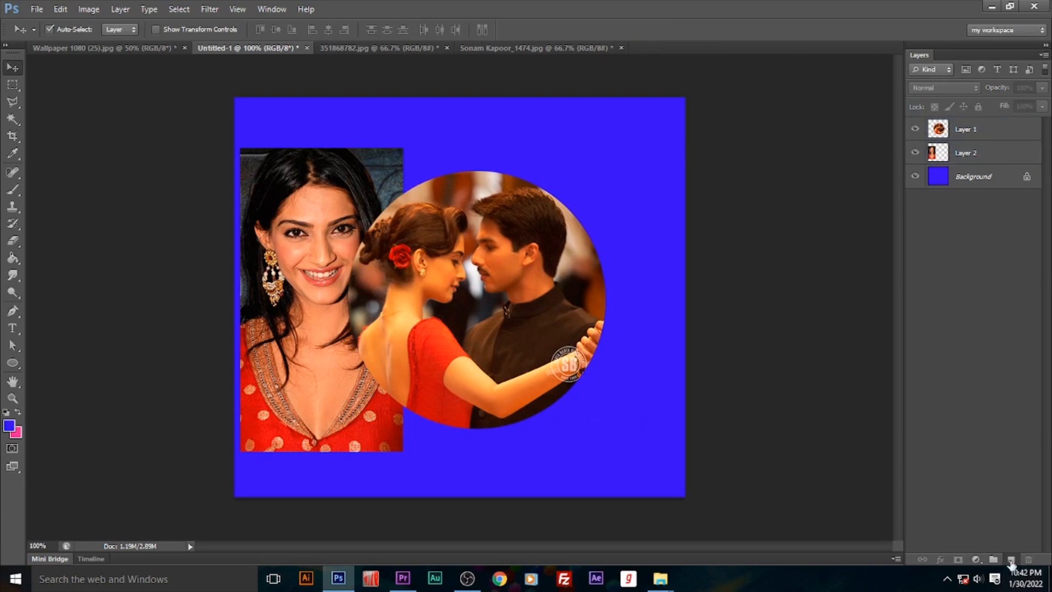
pyautogui.click(1012, 560)
pyautogui.click(12, 85)
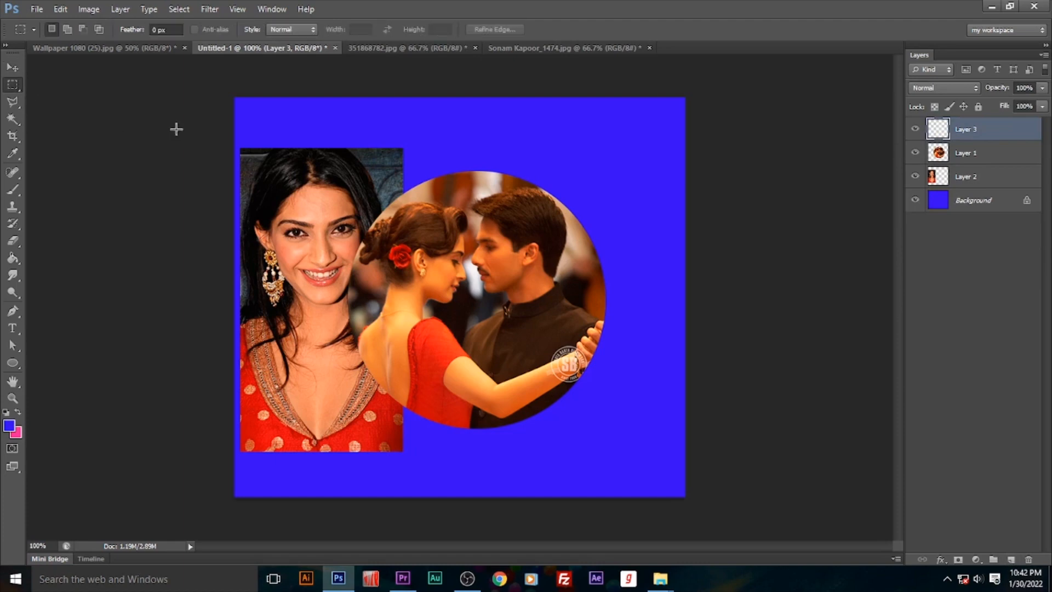
pyautogui.moveTo(235, 140); pyautogui.dragTo(703, 462)
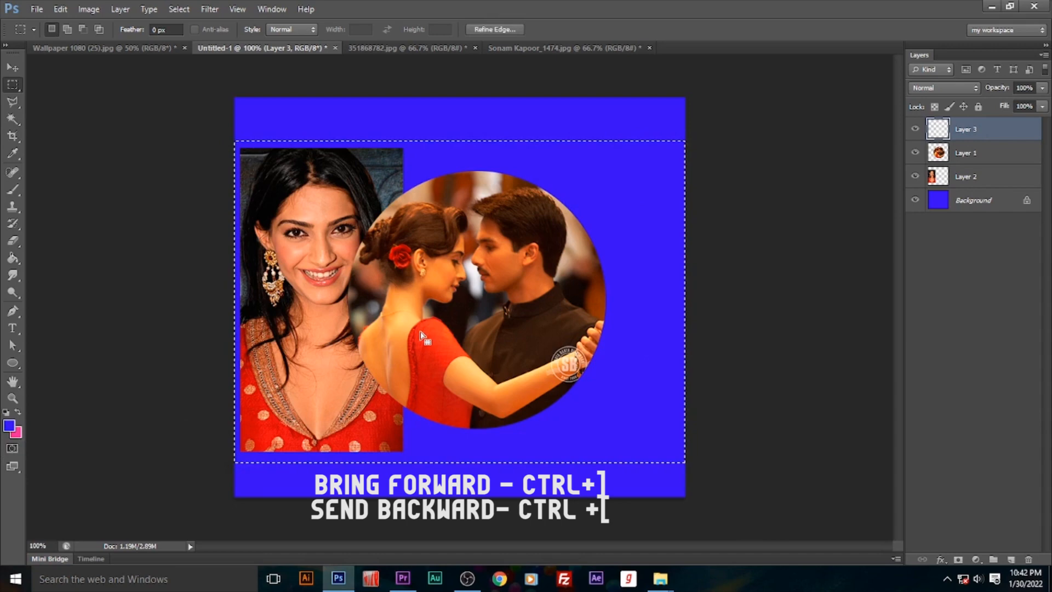
pyautogui.hotkey('ctrl', 'BackSpace')
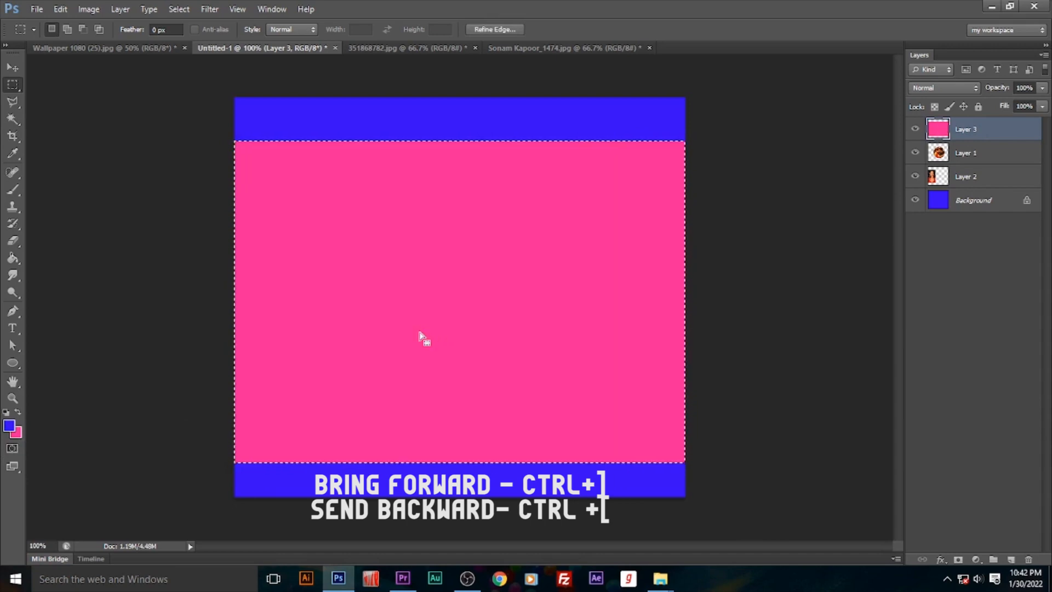
pyautogui.hotkey('ctrl', 'd')
# - Move the pink band layer directly above the Background and fine-tune the positions of the two photos over it
pyautogui.moveTo(968, 130); pyautogui.dragTo(982, 183)
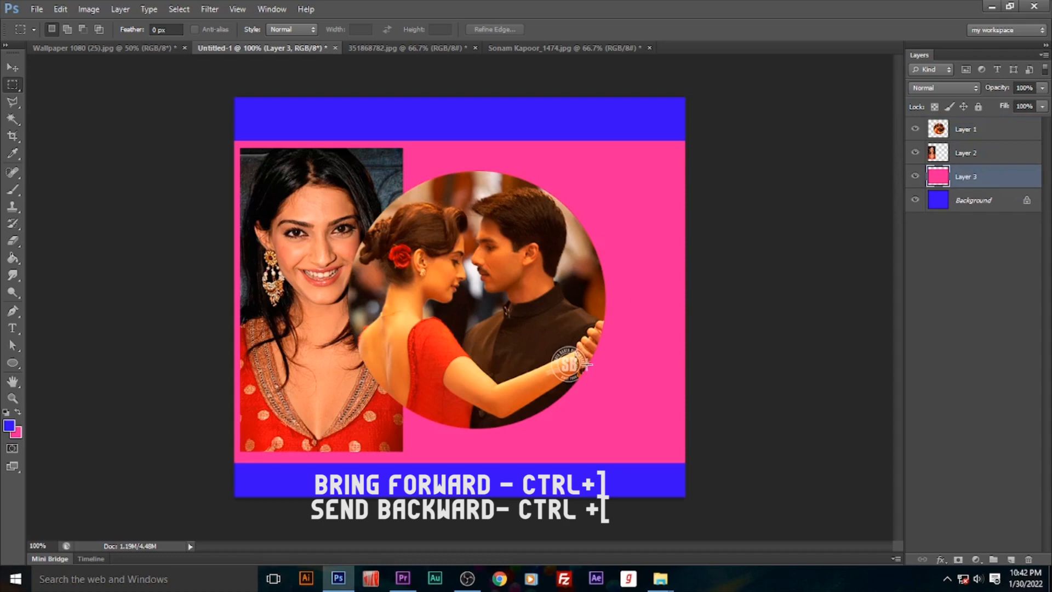
pyautogui.click(12, 68)
pyautogui.moveTo(530, 304); pyautogui.dragTo(499, 323)
pyautogui.moveTo(284, 297); pyautogui.dragTo(278, 298)
pyautogui.moveTo(545, 283); pyautogui.dragTo(546, 310)
# - Close the Sonam Kapoor_1474 and 351868782 images without saving changes
pyautogui.click(530, 49)
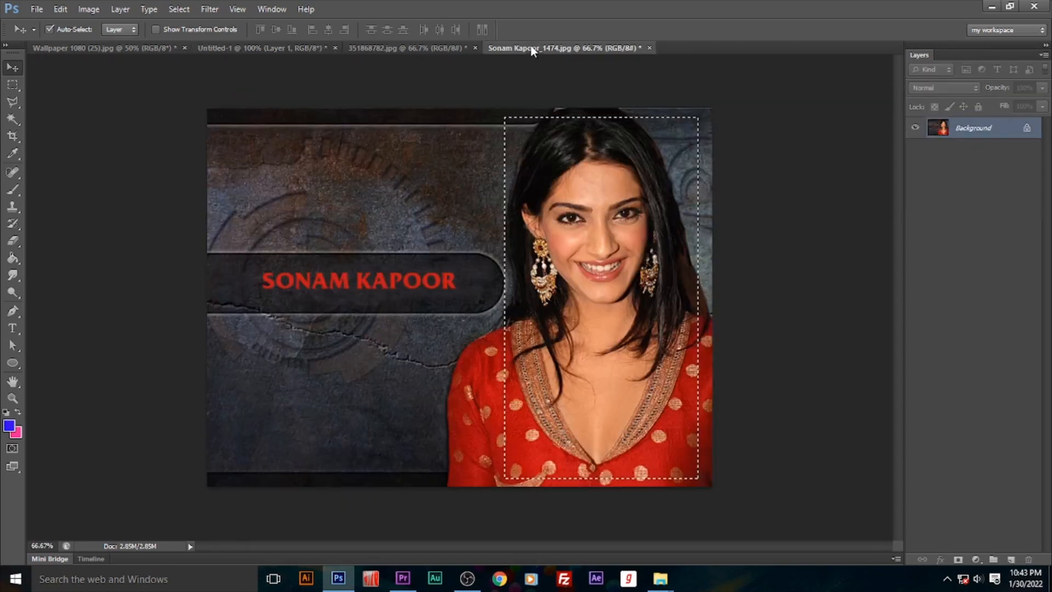
pyautogui.hotkey('ctrl', 'w')
pyautogui.press('n')
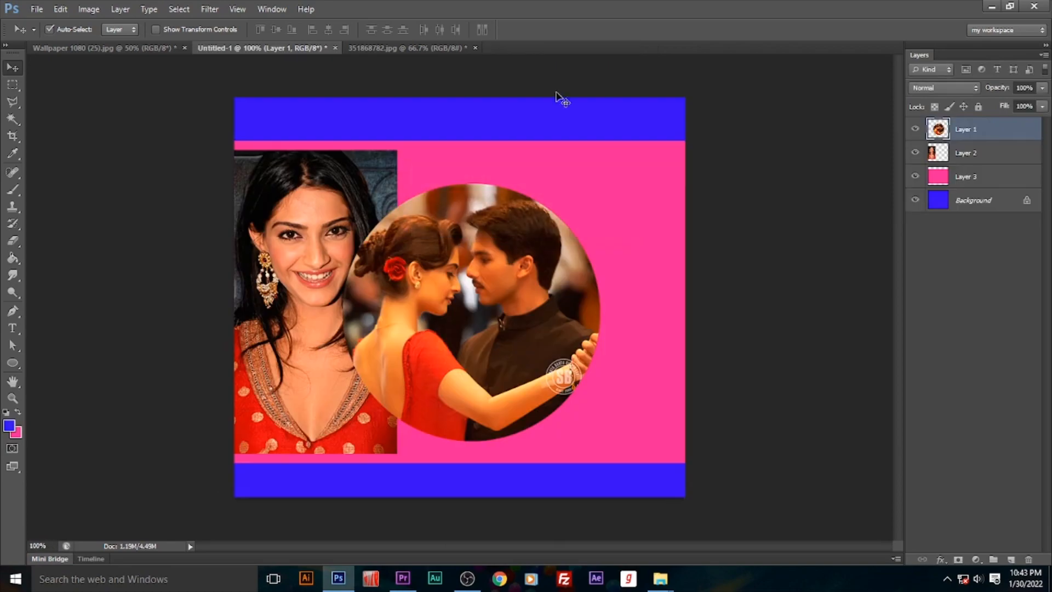
pyautogui.click(404, 48)
pyautogui.click(475, 48)
pyautogui.press('n')
# - Open the black-and-white image whose name starts with 792389 from the actress folder
pyautogui.click(37, 9)
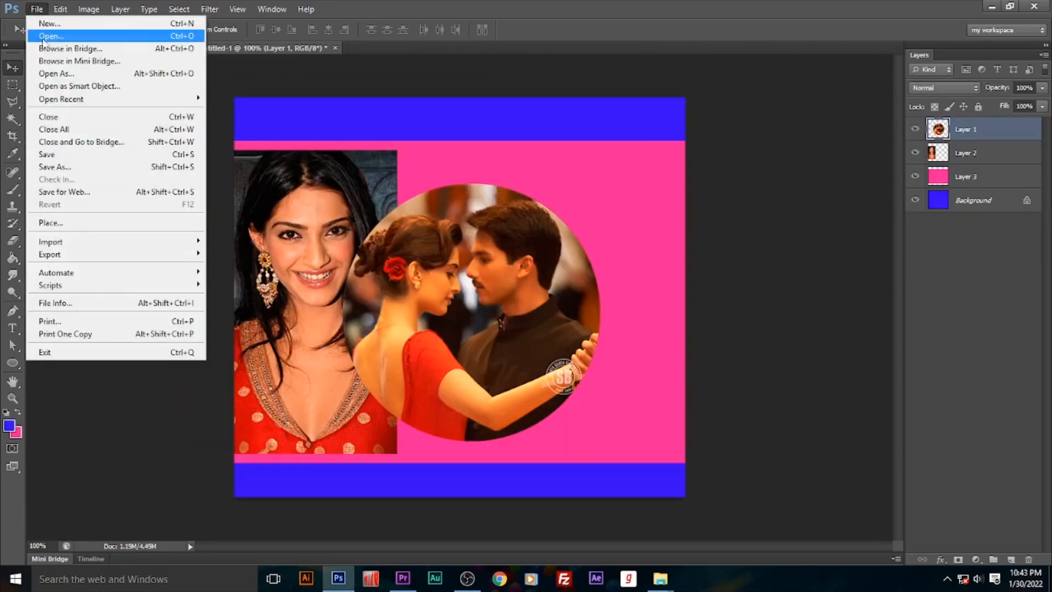
pyautogui.click(42, 37)
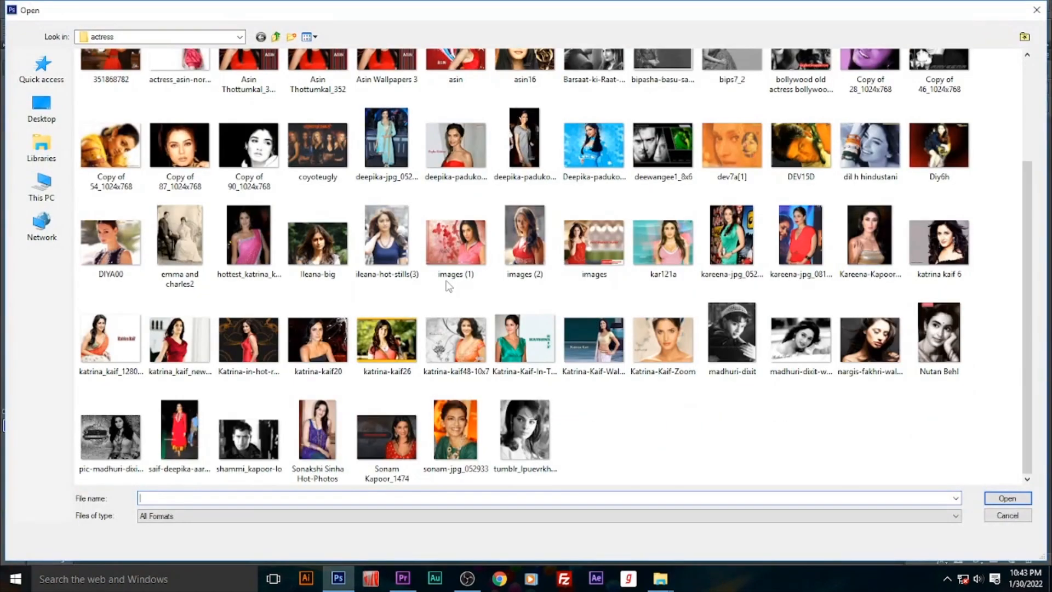
pyautogui.scroll(3, 449, 286)
pyautogui.scroll(-3, 390, 362)
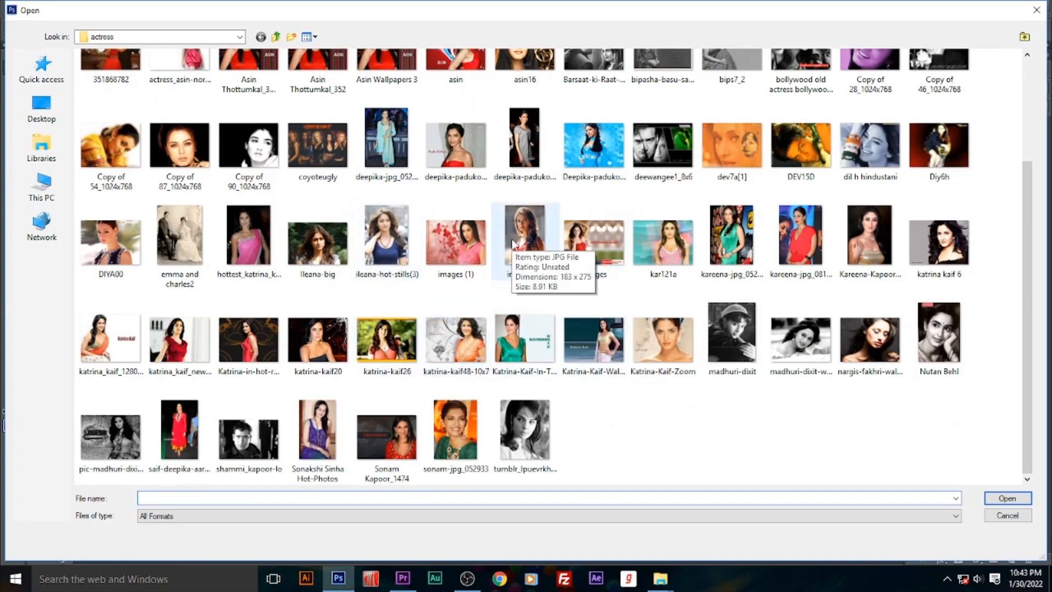
pyautogui.scroll(3, 512, 244)
pyautogui.doubleClick(795, 89)
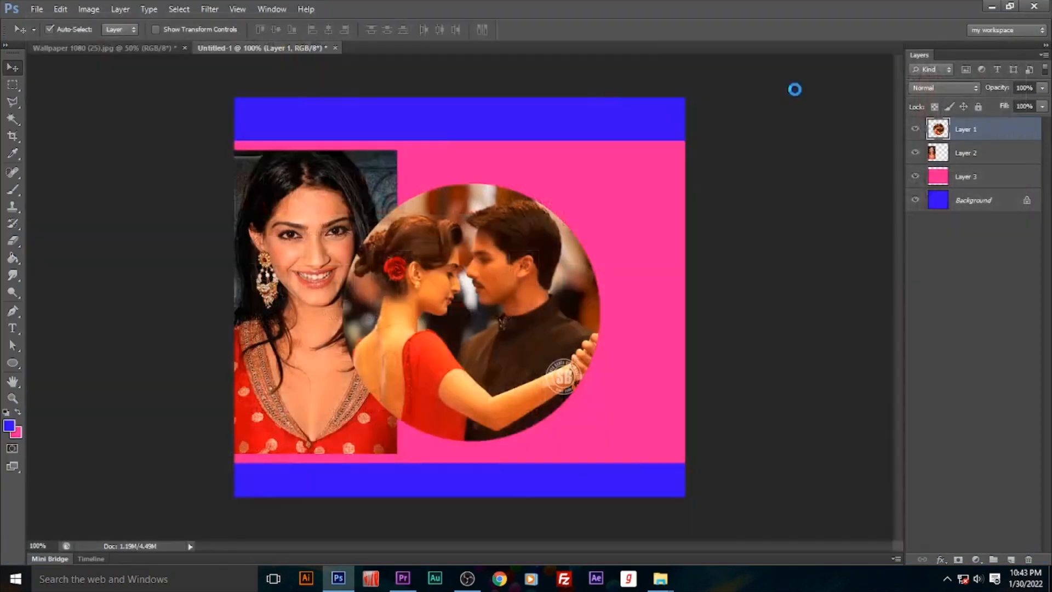
# - Copy a rectangular marquee selection of the woman into Untitled-1 as a new layer, closing the black-and-white source image
pyautogui.click(13, 84)
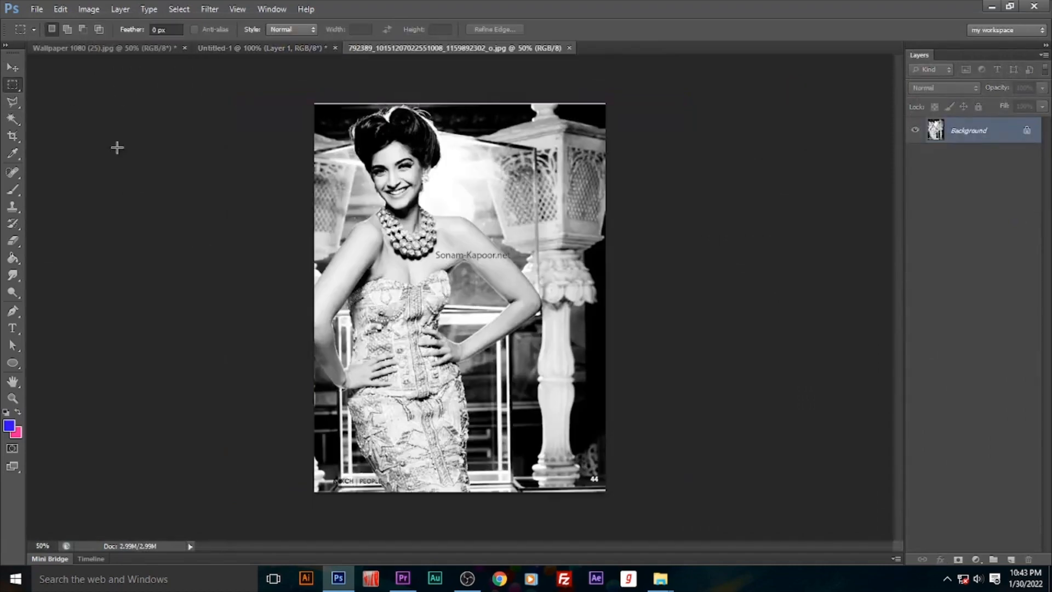
pyautogui.moveTo(316, 111); pyautogui.dragTo(519, 451)
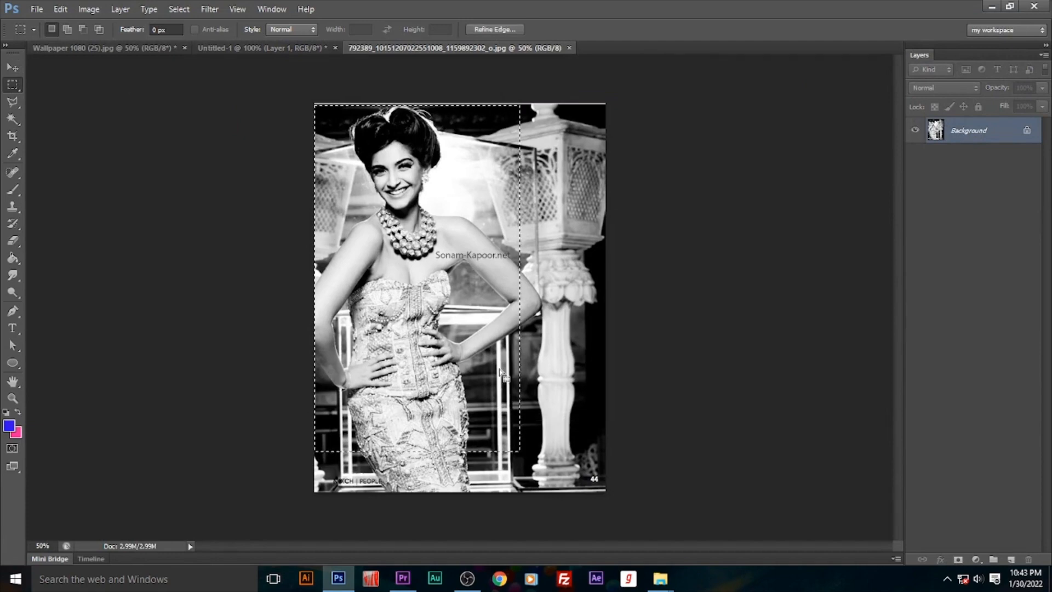
pyautogui.hotkey('ctrl', 'w')
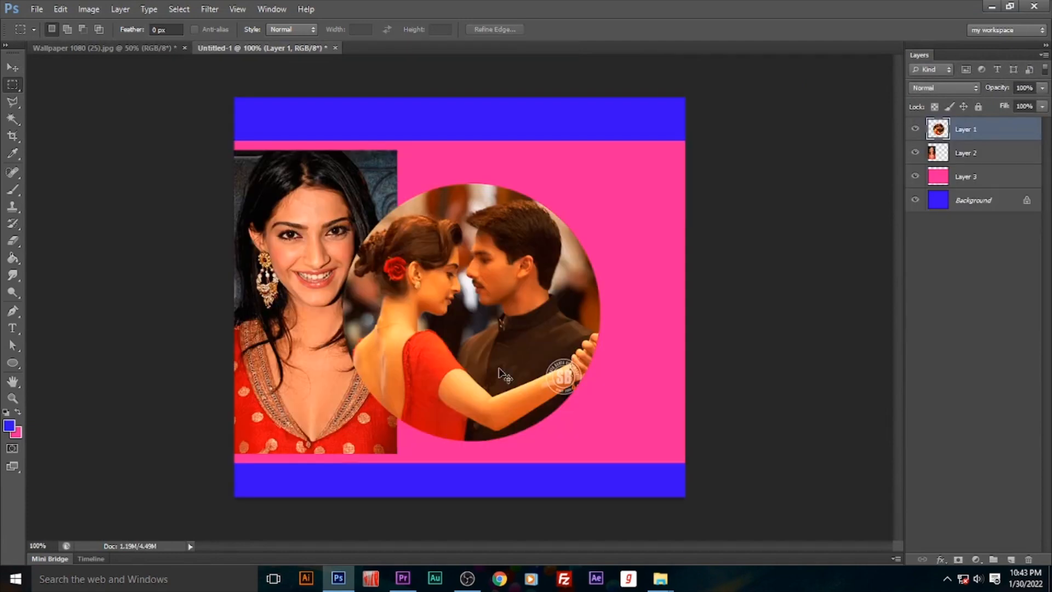
pyautogui.hotkey('ctrl', 'v')
pyautogui.click(583, 261)
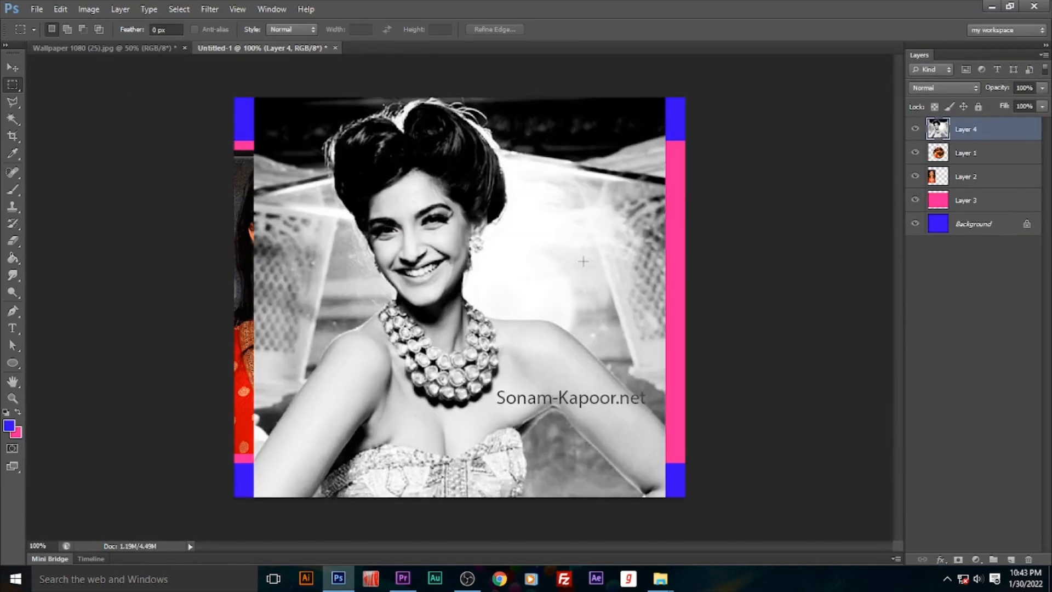
# - Scale the black-and-white photo to about 44% and place it at the canvas's right edge, ending at the pink band's lower edge
pyautogui.click(14, 67)
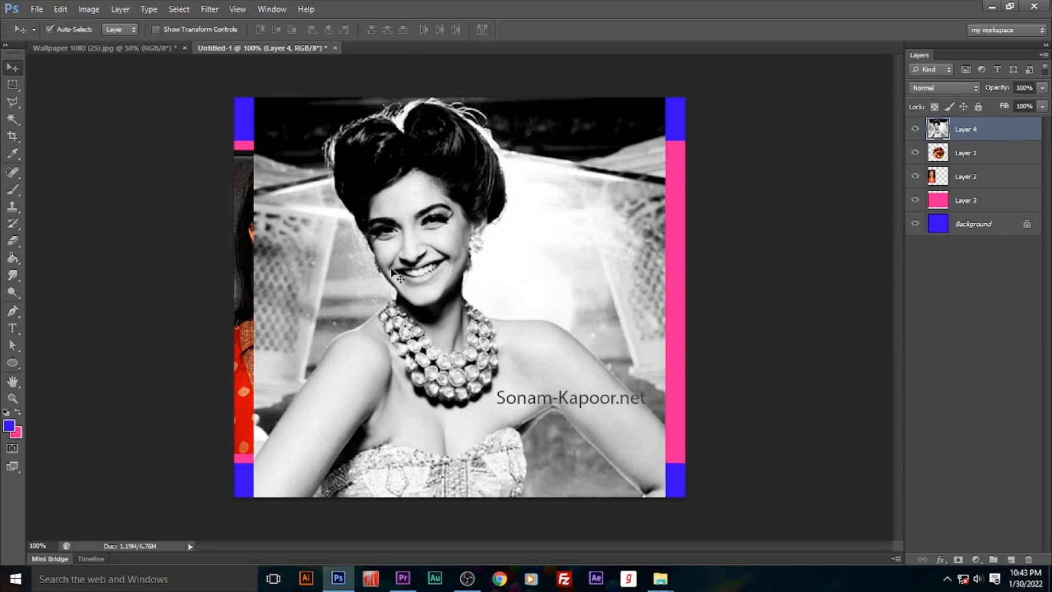
pyautogui.moveTo(491, 327); pyautogui.dragTo(486, 337)
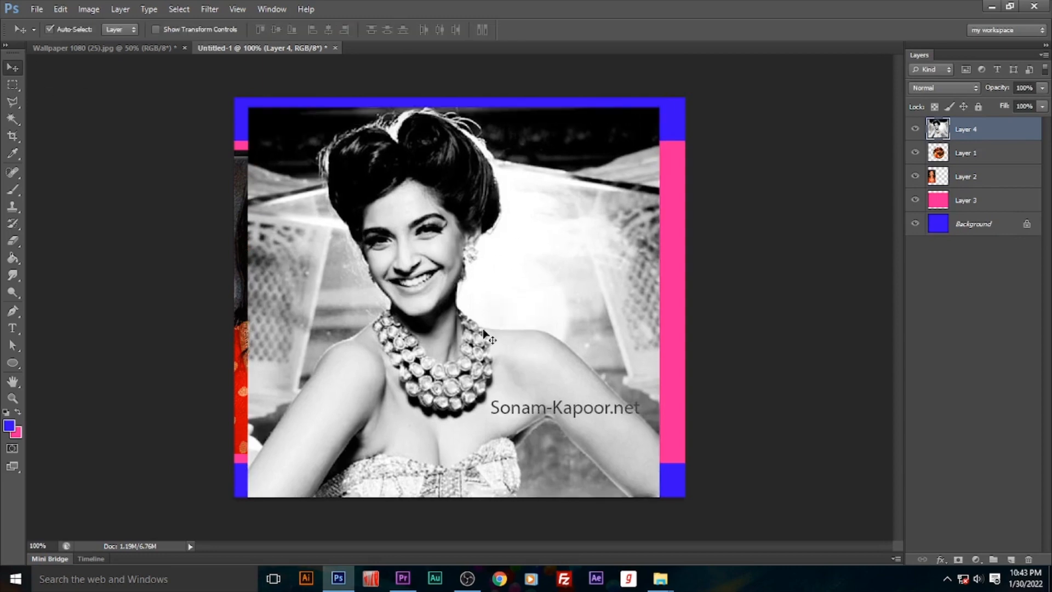
pyautogui.hotkey('ctrl', 't')
pyautogui.moveTo(657, 111); pyautogui.dragTo(570, 263)
pyautogui.moveTo(422, 469); pyautogui.dragTo(502, 324)
pyautogui.moveTo(640, 124); pyautogui.dragTo(615, 166)
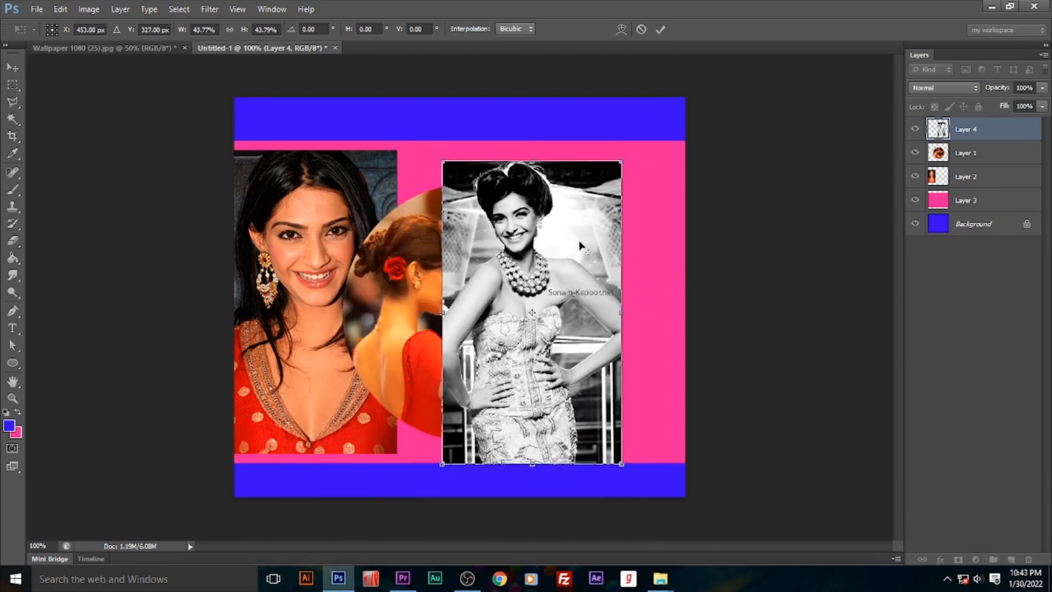
pyautogui.moveTo(566, 253); pyautogui.dragTo(630, 253)
pyautogui.press('Return')
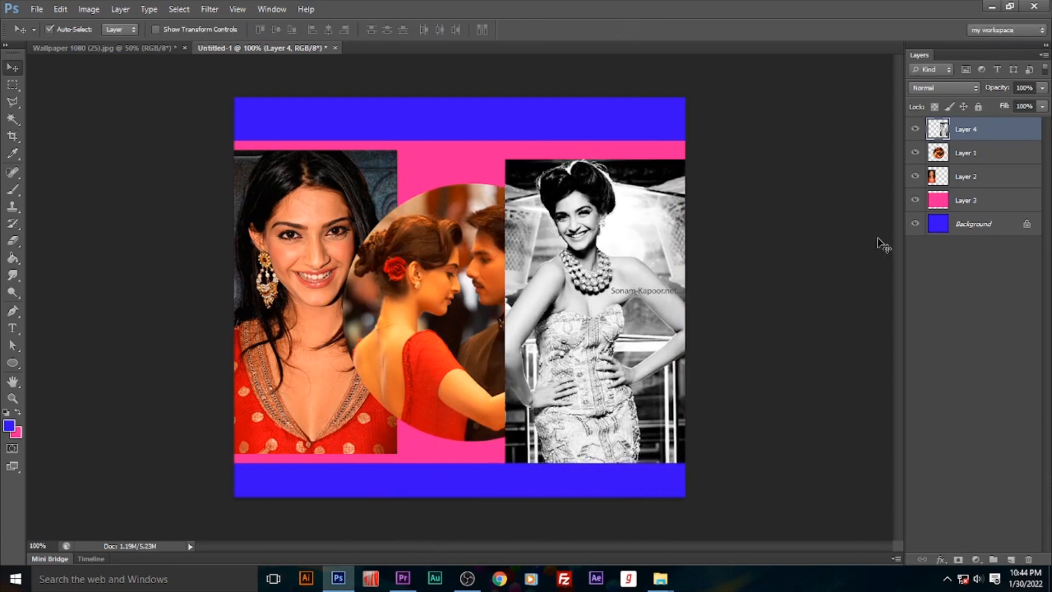
# - Move the black-and-white photo's layer directly above the pink band and rearrange it top right, the portrait bottom left and the circular photo between
pyautogui.moveTo(974, 133); pyautogui.dragTo(969, 188)
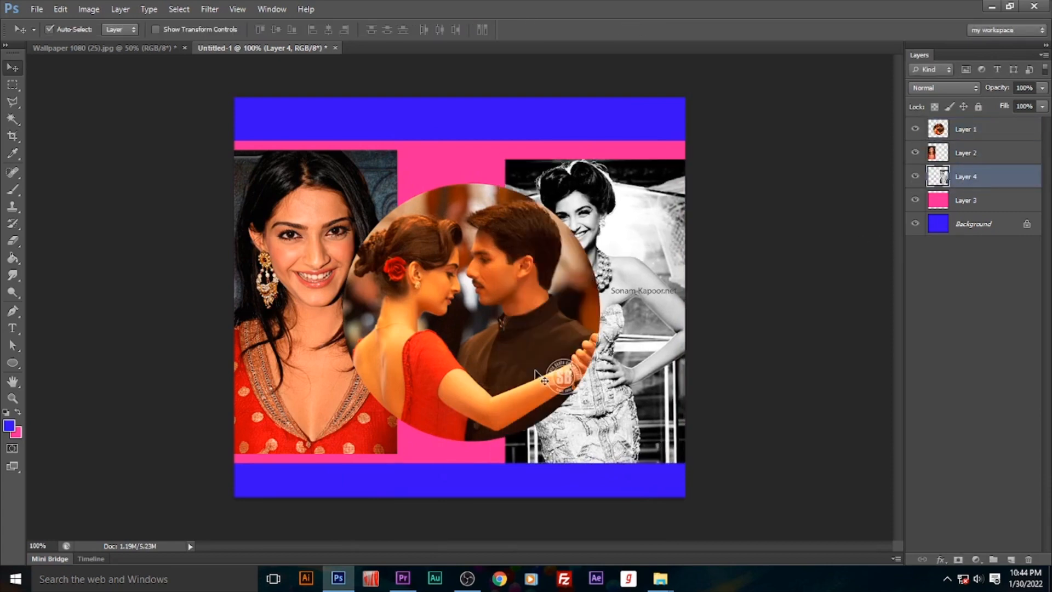
pyautogui.moveTo(520, 331); pyautogui.dragTo(512, 384)
pyautogui.moveTo(639, 245); pyautogui.dragTo(614, 240)
pyautogui.moveTo(332, 204); pyautogui.dragTo(337, 157)
pyautogui.moveTo(637, 241); pyautogui.dragTo(644, 274)
pyautogui.moveTo(451, 357); pyautogui.dragTo(433, 312)
pyautogui.moveTo(656, 296); pyautogui.dragTo(649, 191)
pyautogui.moveTo(300, 219); pyautogui.dragTo(296, 304)
pyautogui.moveTo(447, 384); pyautogui.dragTo(484, 416)
pyautogui.click(781, 360)
# - Delete the pink band layer and shift the circular couple photo slightly left between the two rectangular photos
pyautogui.click(439, 185)
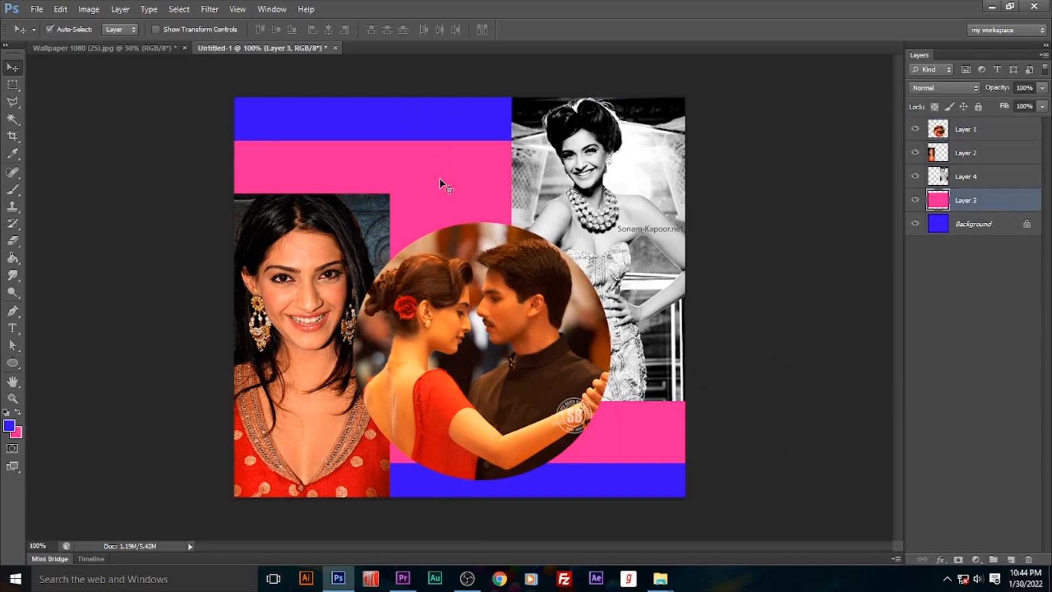
pyautogui.press('Delete')
pyautogui.moveTo(459, 344); pyautogui.dragTo(451, 339)
pyautogui.click(502, 385)
pyautogui.moveTo(511, 326); pyautogui.dragTo(508, 332)
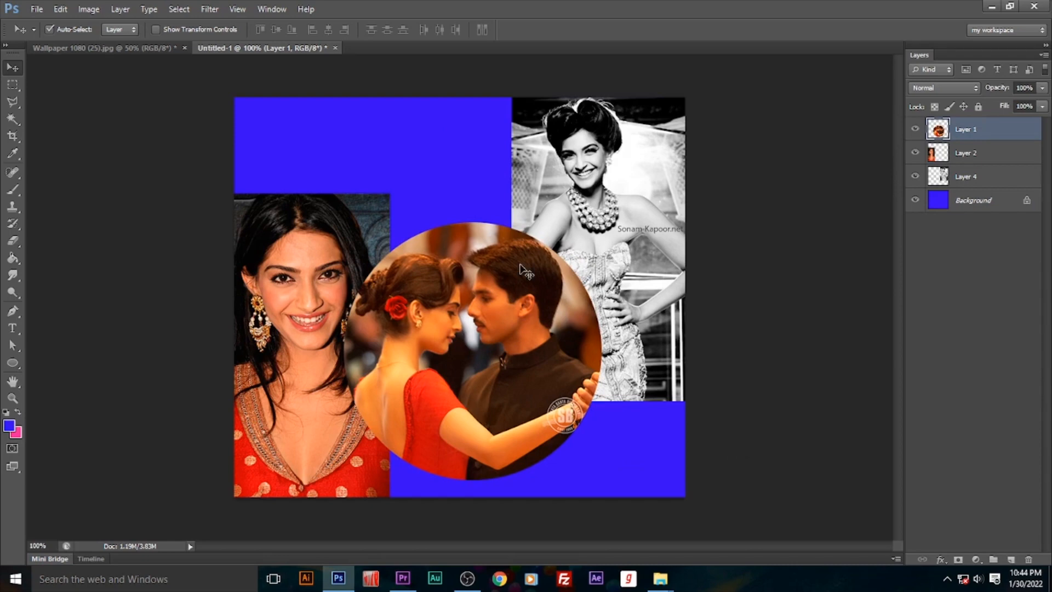
pyautogui.click(118, 47)
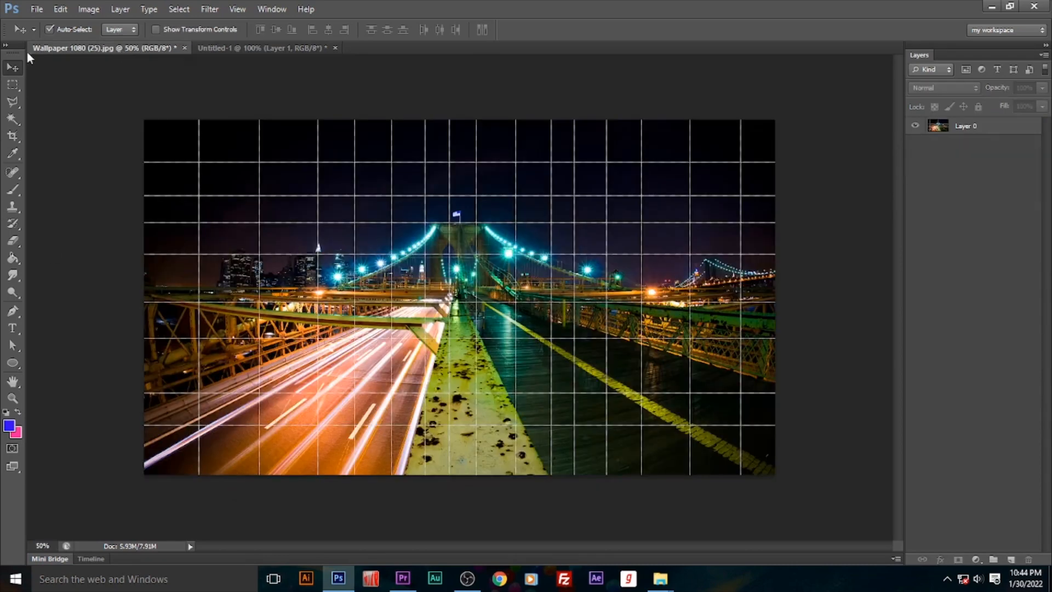
pyautogui.hotkey('ctrl', 'Tab')
pyautogui.click(413, 152)
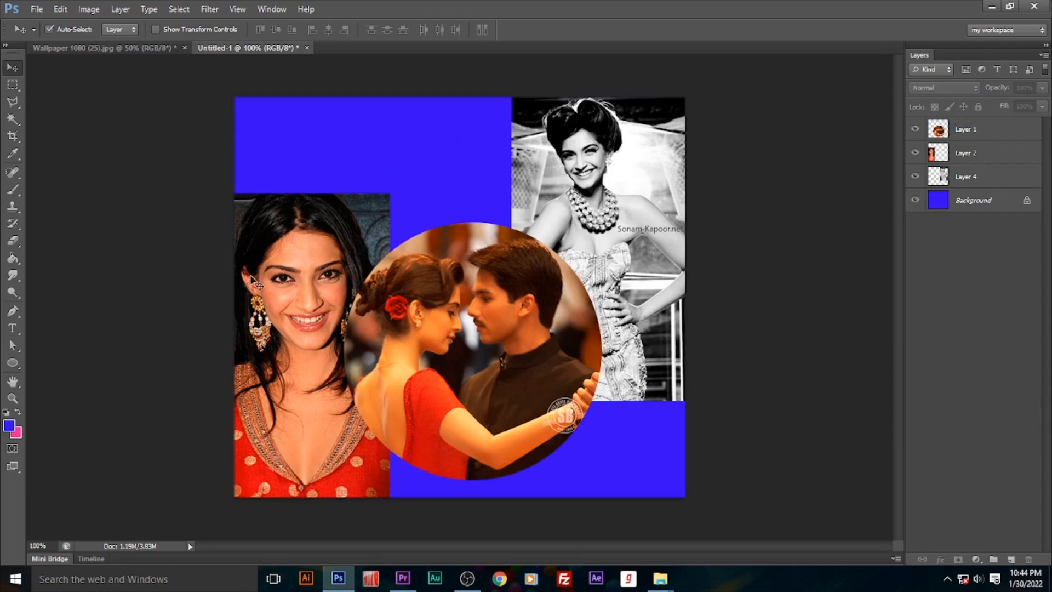
# - Open the Landscape (6) image from the Landscape folder inside wallpapers
pyautogui.click(37, 9)
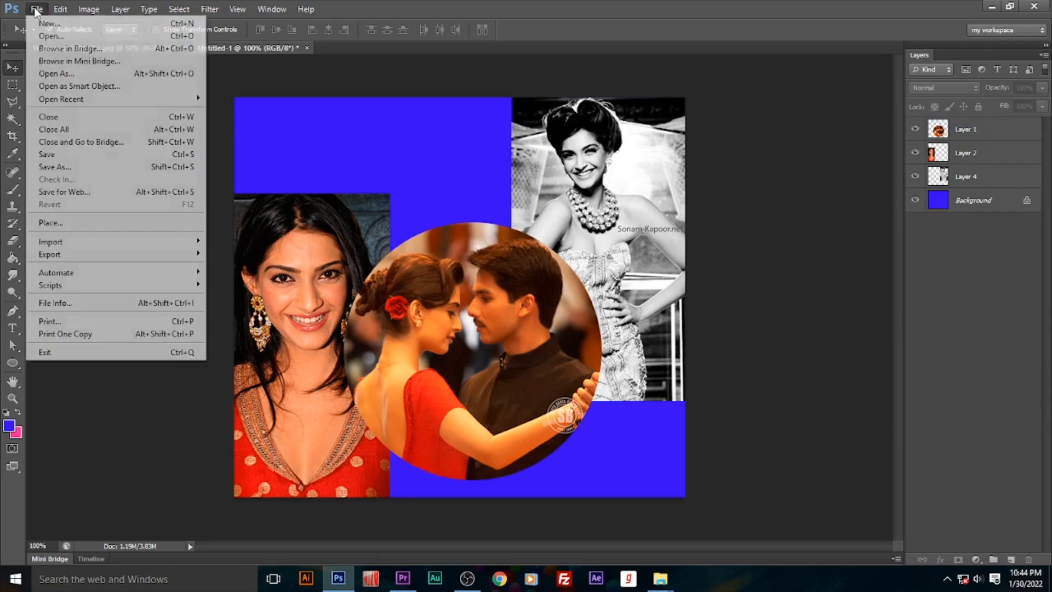
pyautogui.click(36, 40)
pyautogui.click(275, 37)
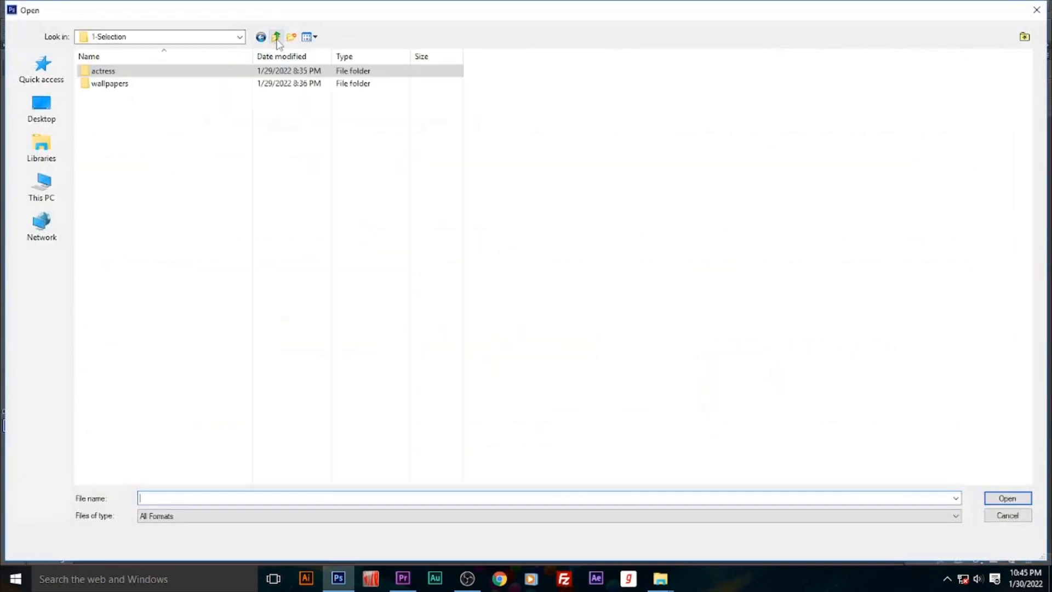
pyautogui.doubleClick(115, 86)
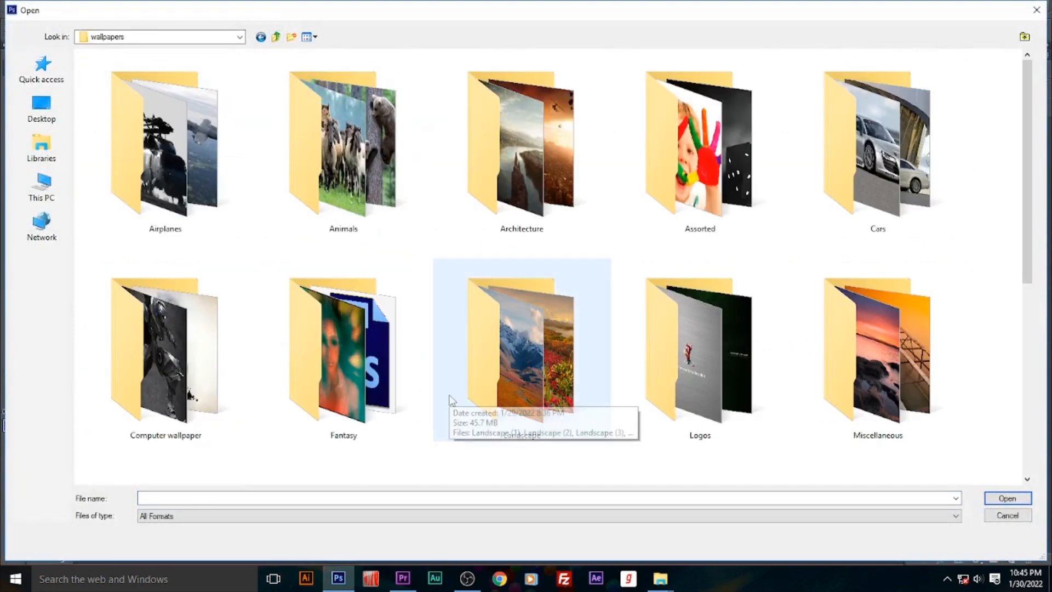
pyautogui.doubleClick(553, 358)
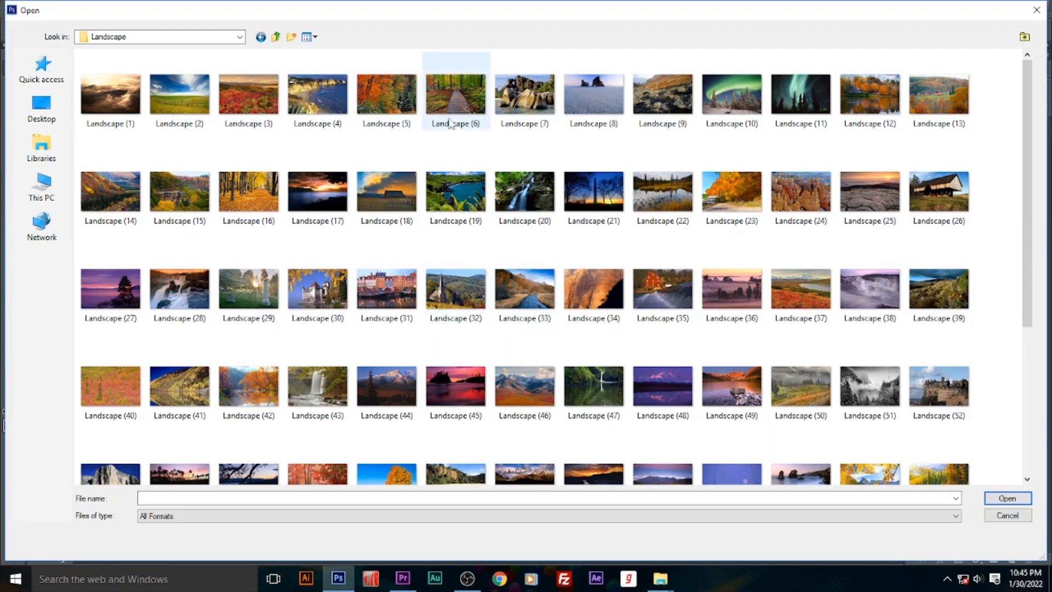
pyautogui.doubleClick(452, 88)
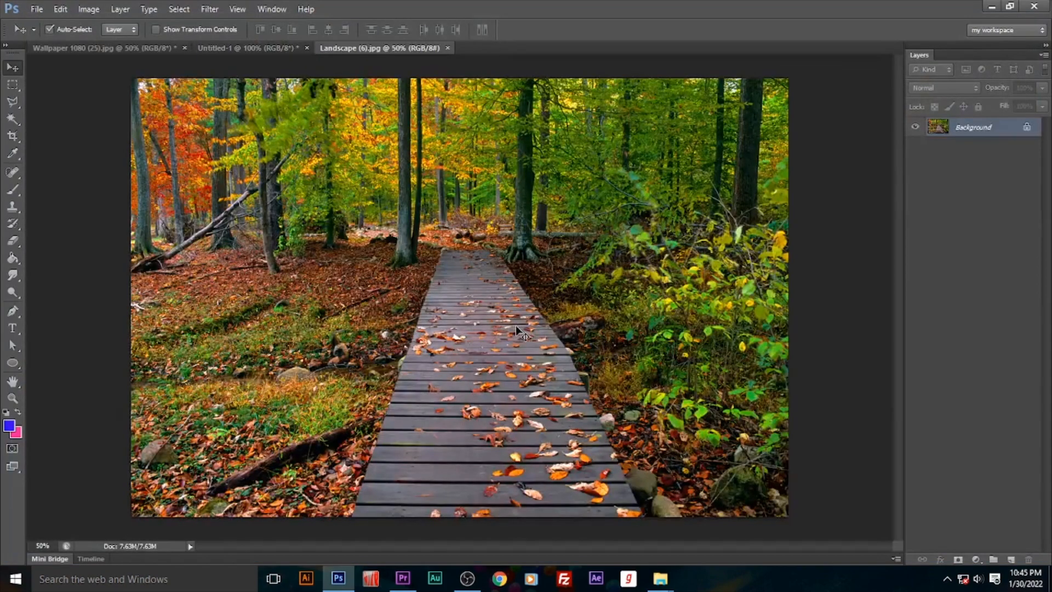
# - Open the Ileana-big image from the actress folder
pyautogui.click(248, 47)
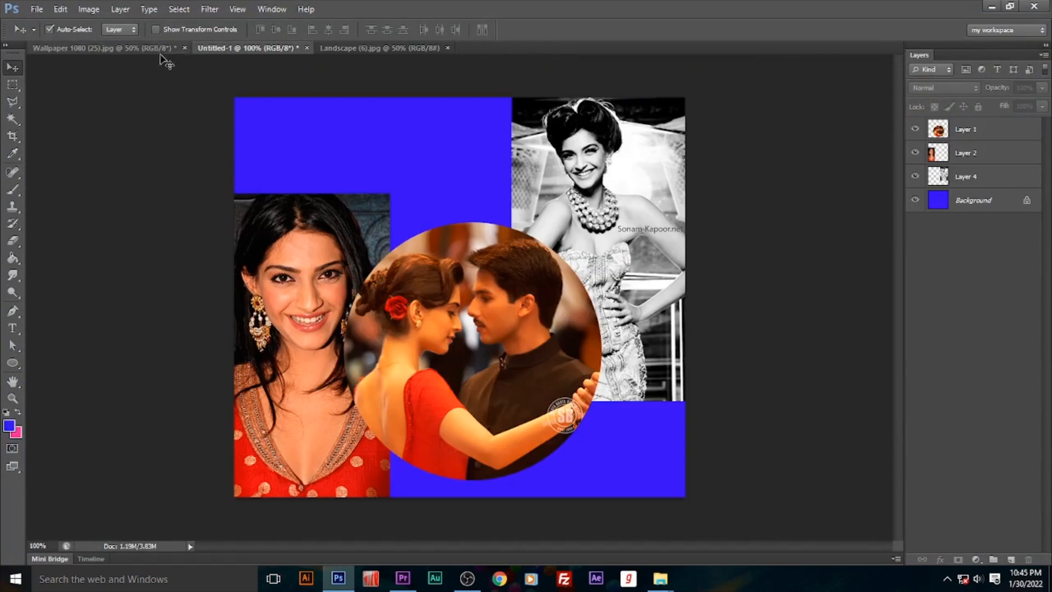
pyautogui.click(37, 9)
pyautogui.click(61, 22)
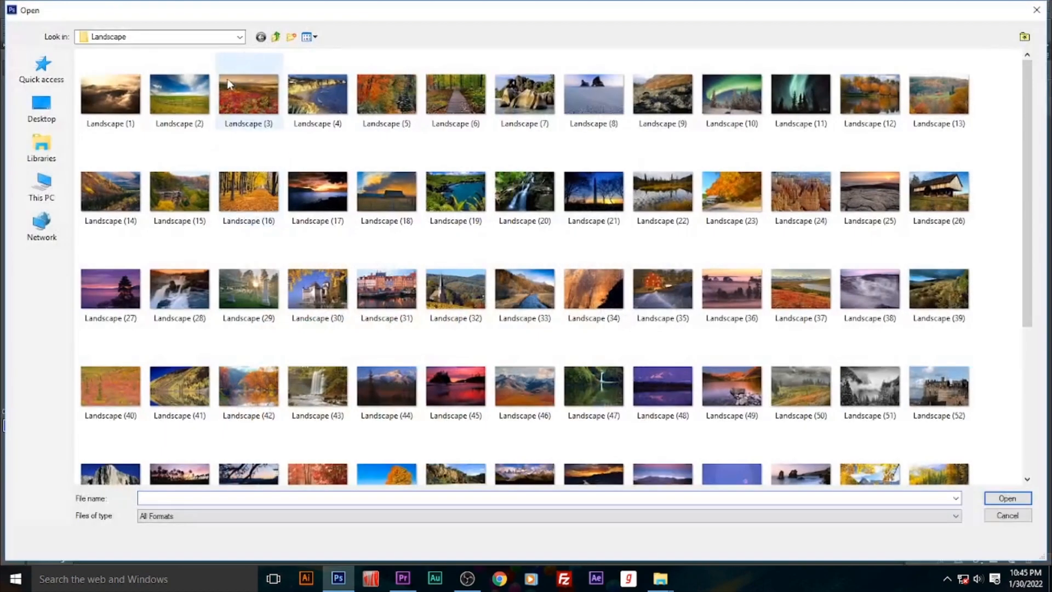
pyautogui.click(275, 39)
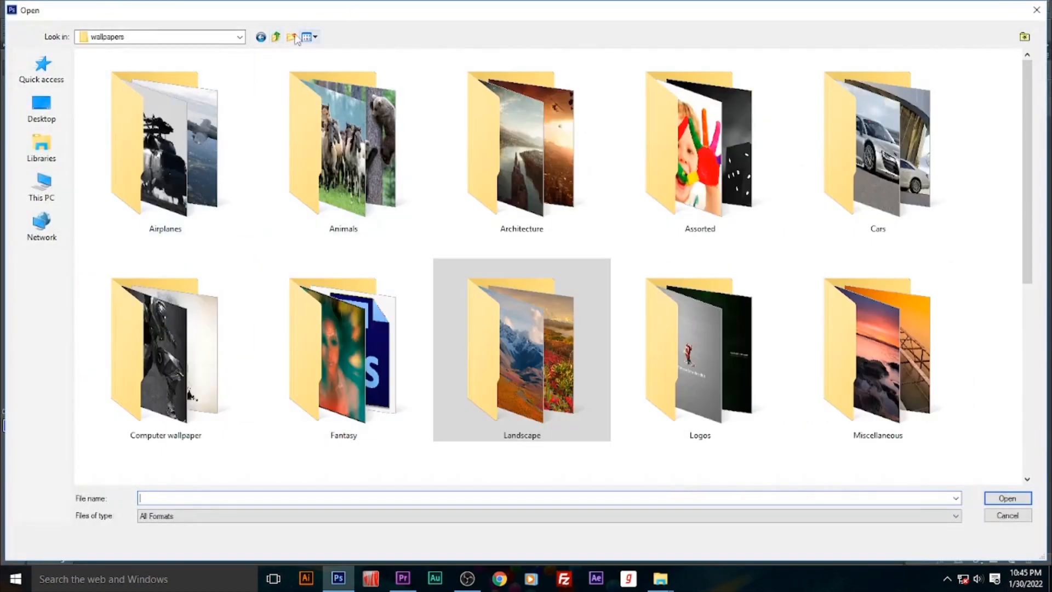
pyautogui.click(274, 40)
pyautogui.doubleClick(104, 72)
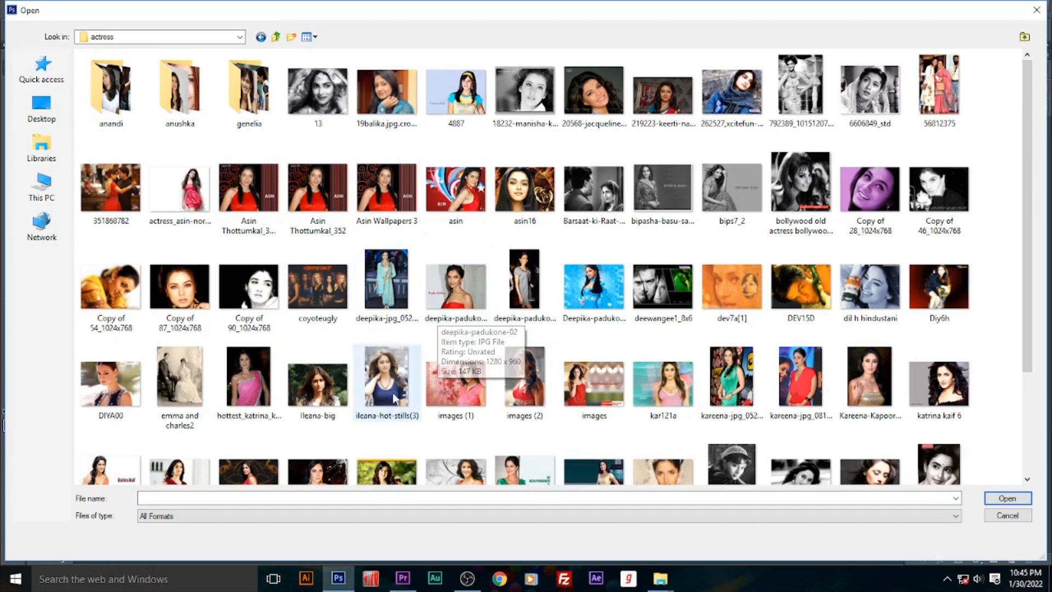
pyautogui.click(318, 389)
pyautogui.doubleClick(318, 389)
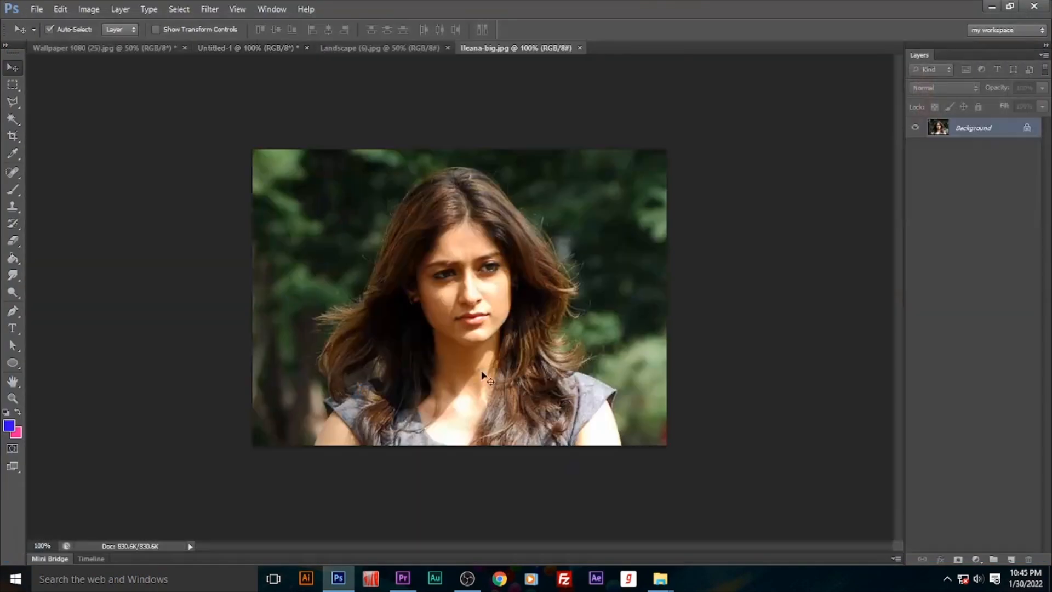
# - Copy a circular marquee selection around the woman's head and shoulders into Landscape (6) as a new layer
pyautogui.rightClick(8, 90)
pyautogui.click(66, 96)
pyautogui.moveTo(360, 195); pyautogui.dragTo(630, 465)
pyautogui.moveTo(576, 382); pyautogui.dragTo(550, 352)
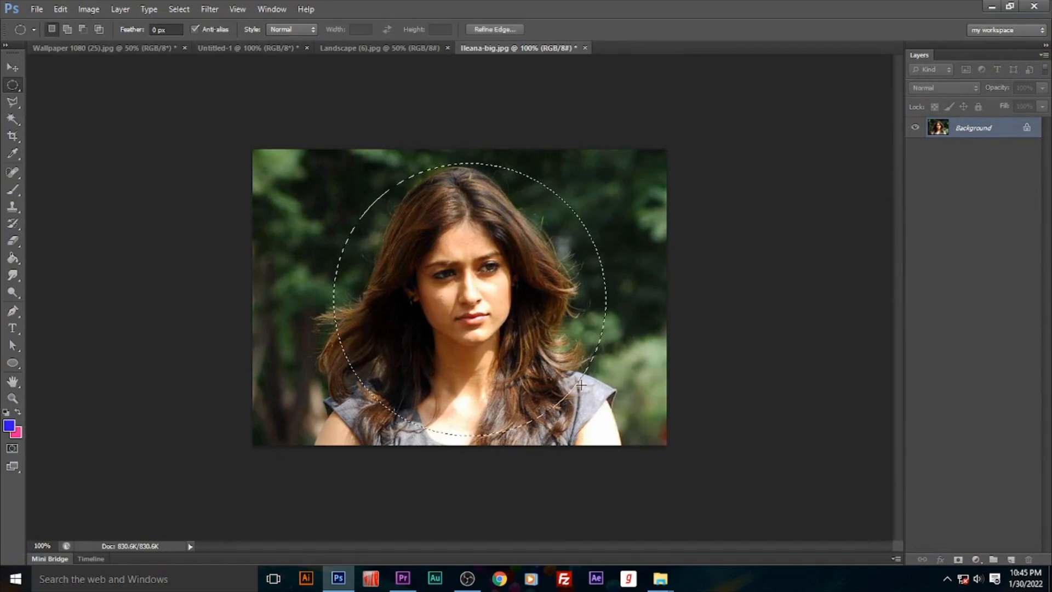
pyautogui.click(334, 48)
pyautogui.hotkey('ctrl', 'v')
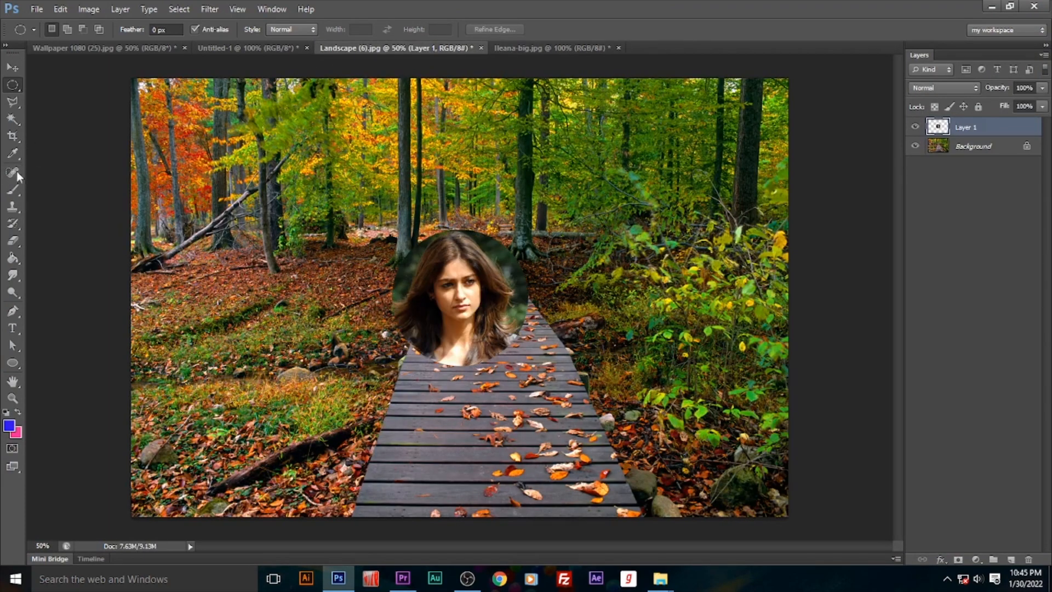
# - Scale the circular portrait to about 217% from its center and position it over the wooden walkway
pyautogui.click(12, 67)
pyautogui.hotkey('ctrl', 't')
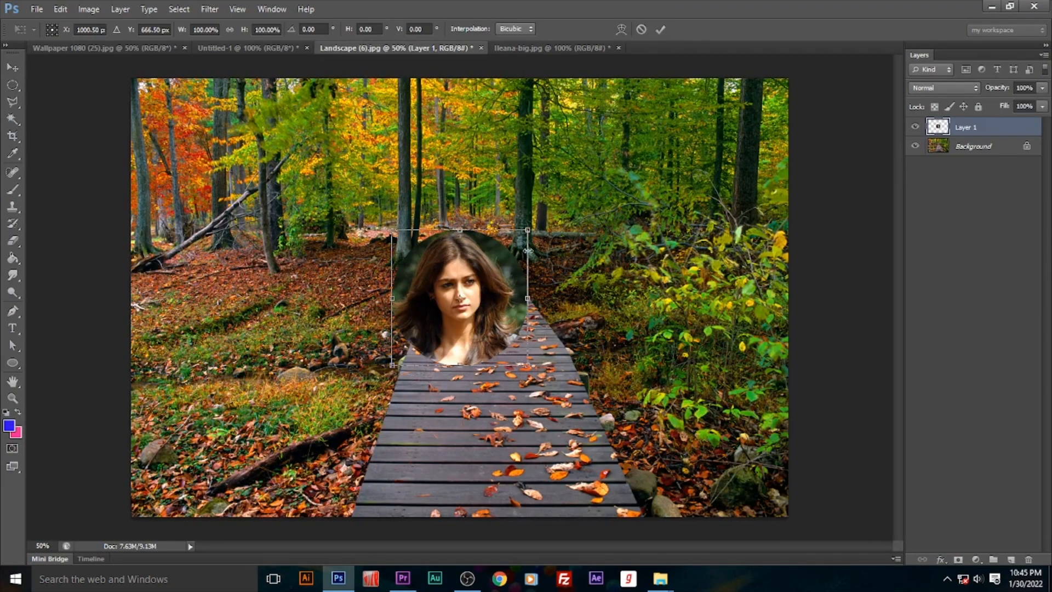
pyautogui.moveTo(529, 227); pyautogui.dragTo(610, 148)
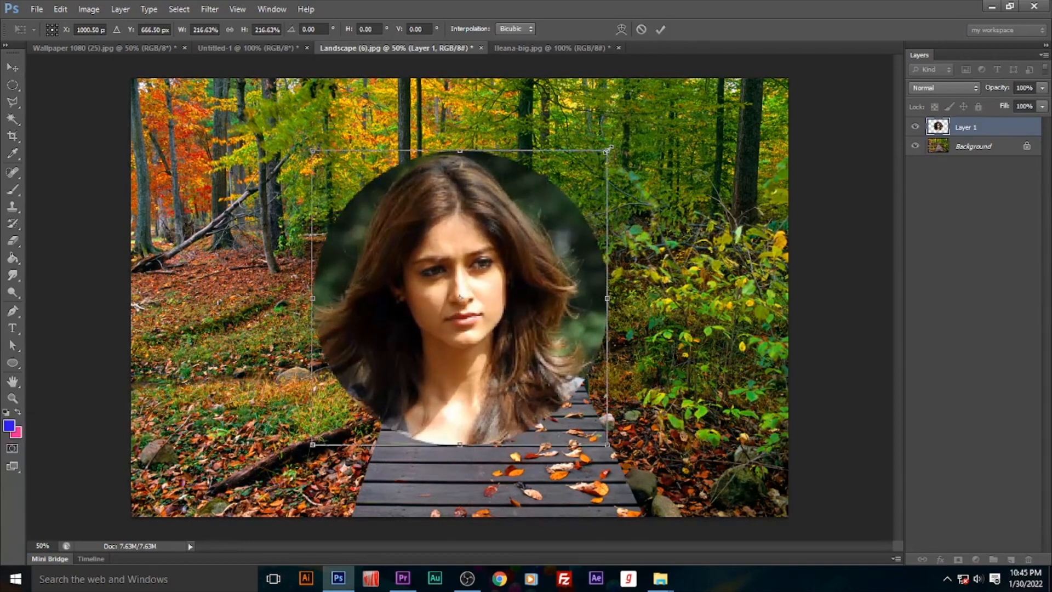
pyautogui.press('Return')
pyautogui.moveTo(520, 345)
pyautogui.mouseDown()
pyautogui.moveTo(515, 373)
pyautogui.moveTo(522, 359)
pyautogui.mouseUp()
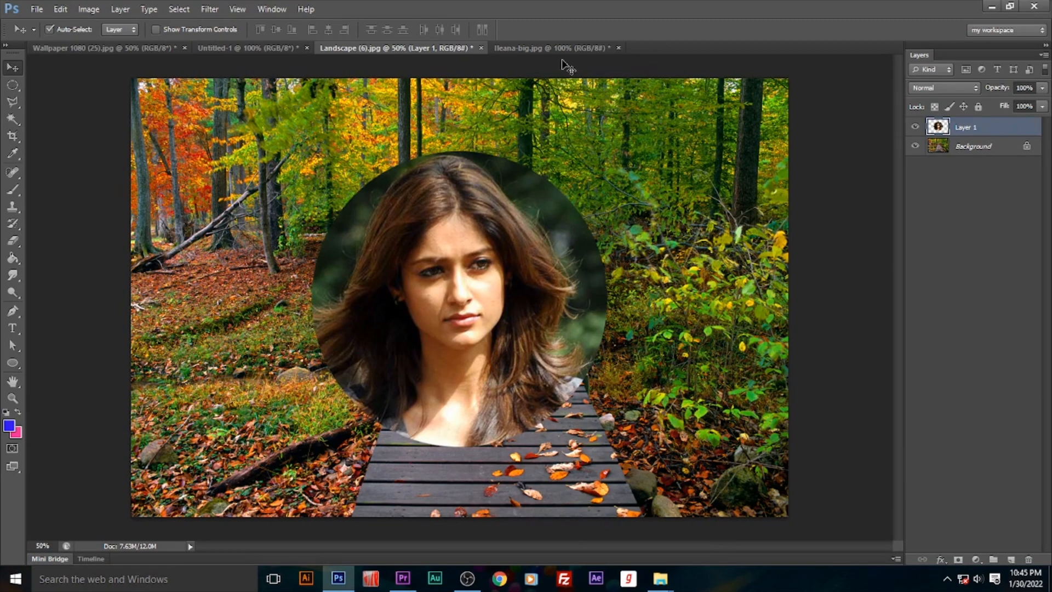
pyautogui.click(548, 49)
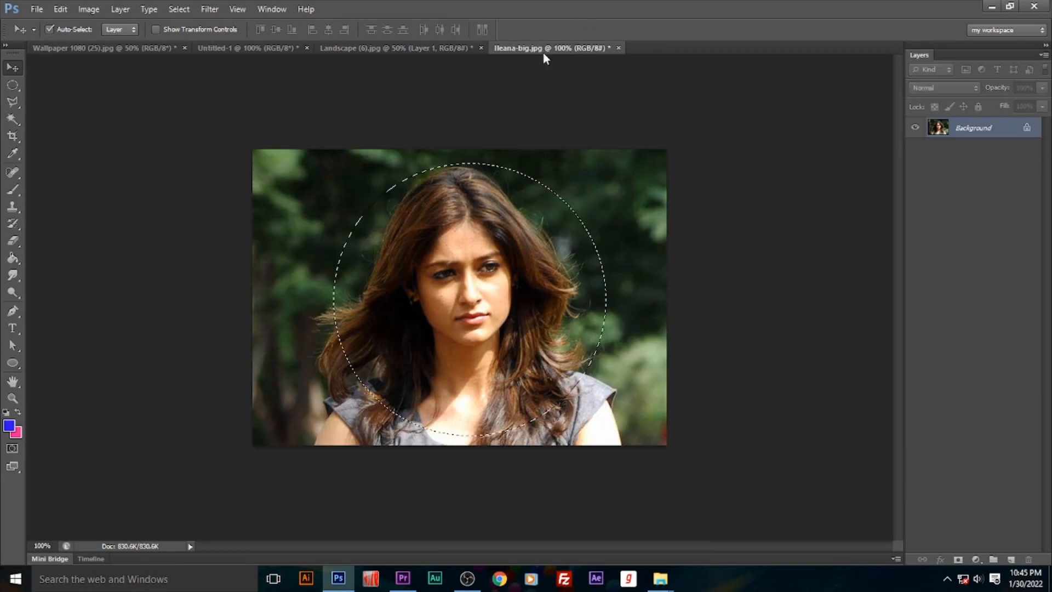
pyautogui.click(265, 48)
pyautogui.click(151, 50)
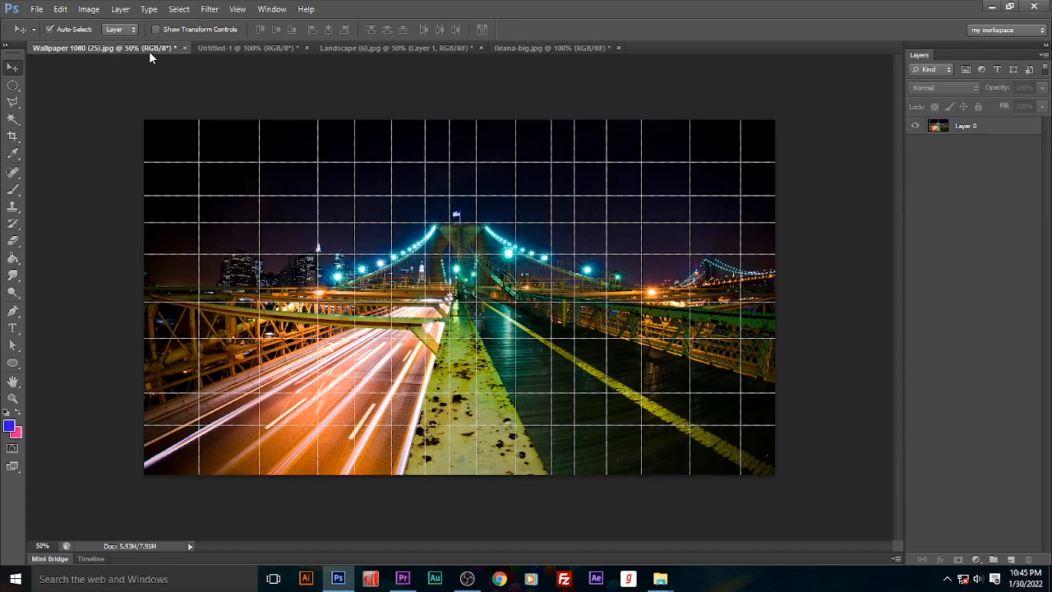
pyautogui.click(362, 51)
pyautogui.click(13, 87)
pyautogui.click(14, 86)
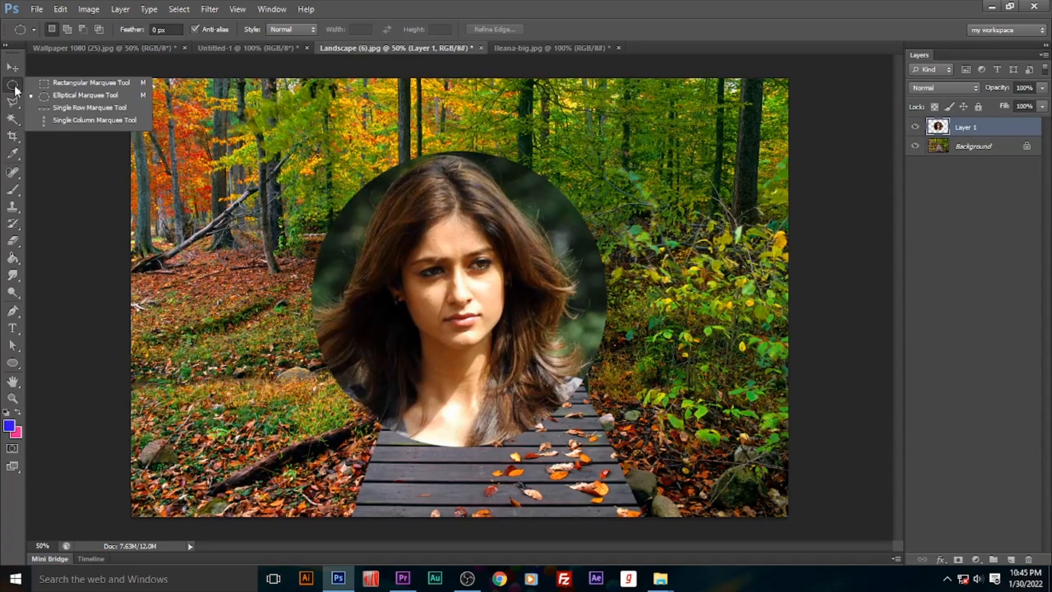